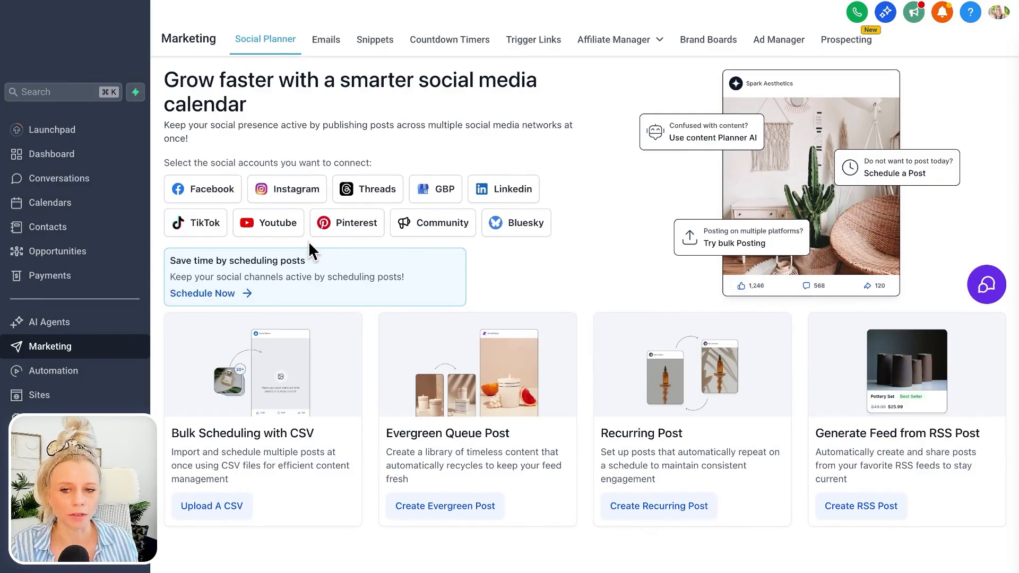
Step: Connect the Instagram account through Direct Instagram Integration, allowing LeadConnector-IG access and adding the listed account
click(297, 192)
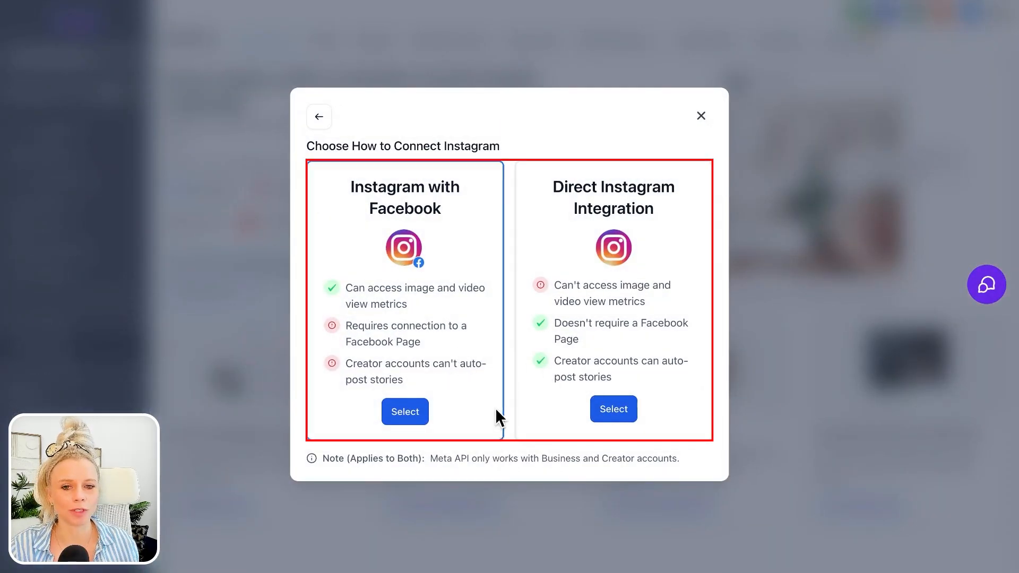
click(624, 409)
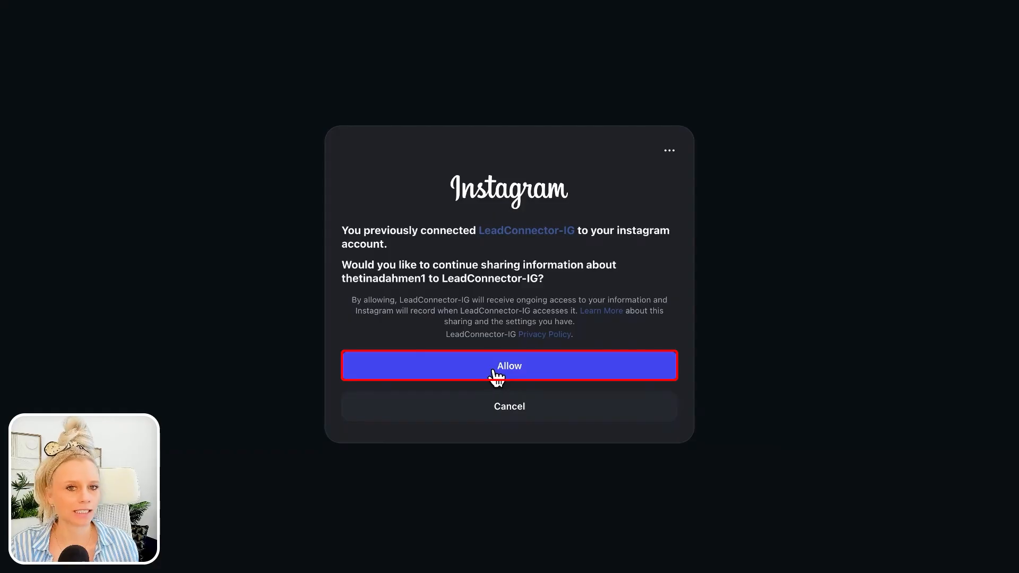
click(494, 370)
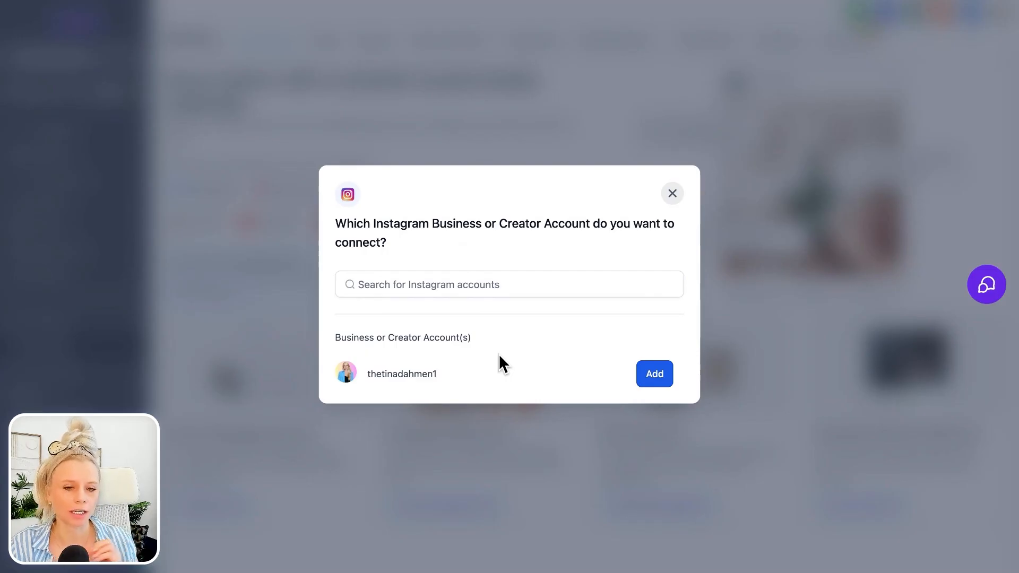
click(653, 377)
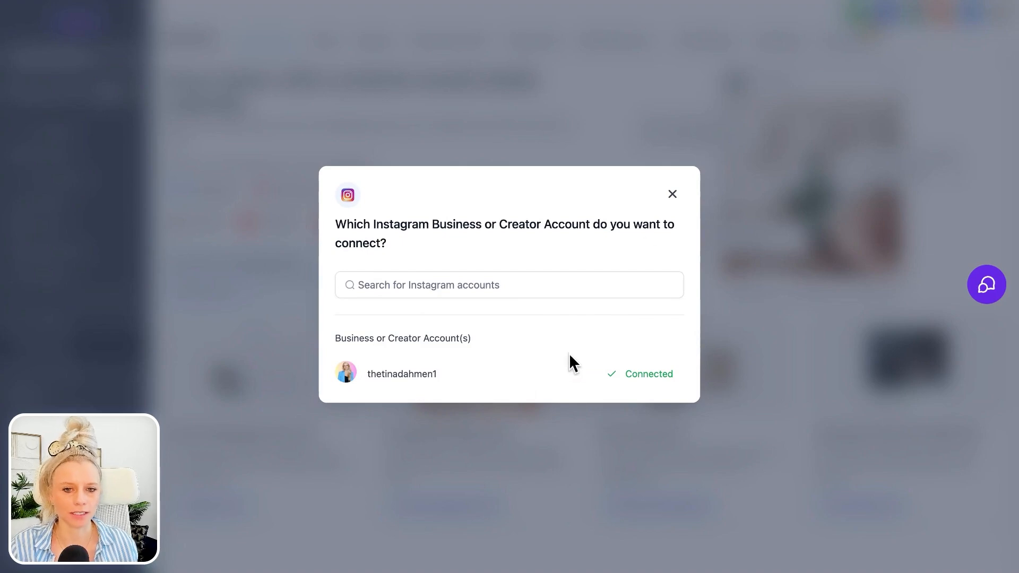
click(672, 194)
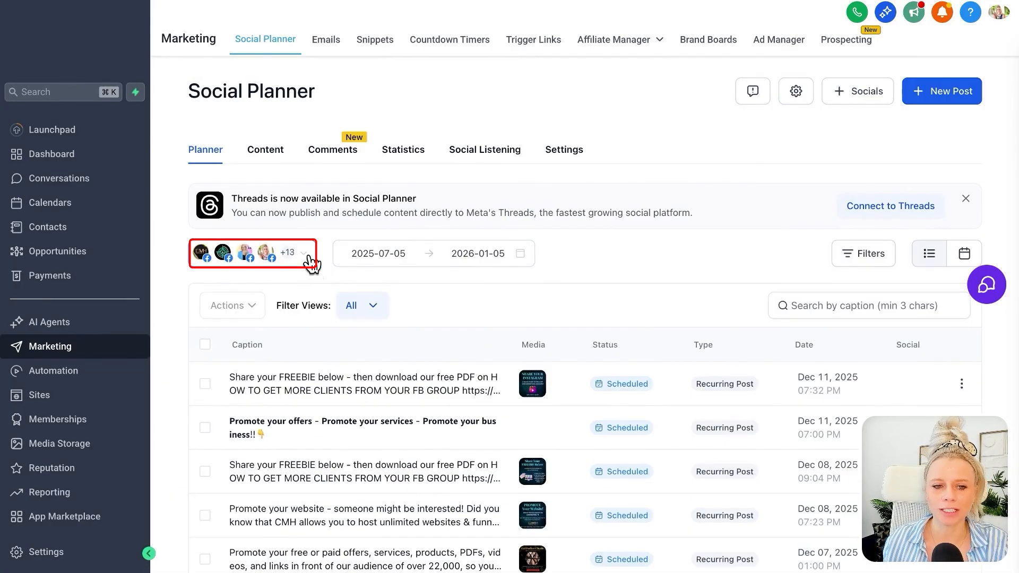
Step: Look at the planner's connected accounts, open the social planner settings and list only the Facebook accounts
click(310, 260)
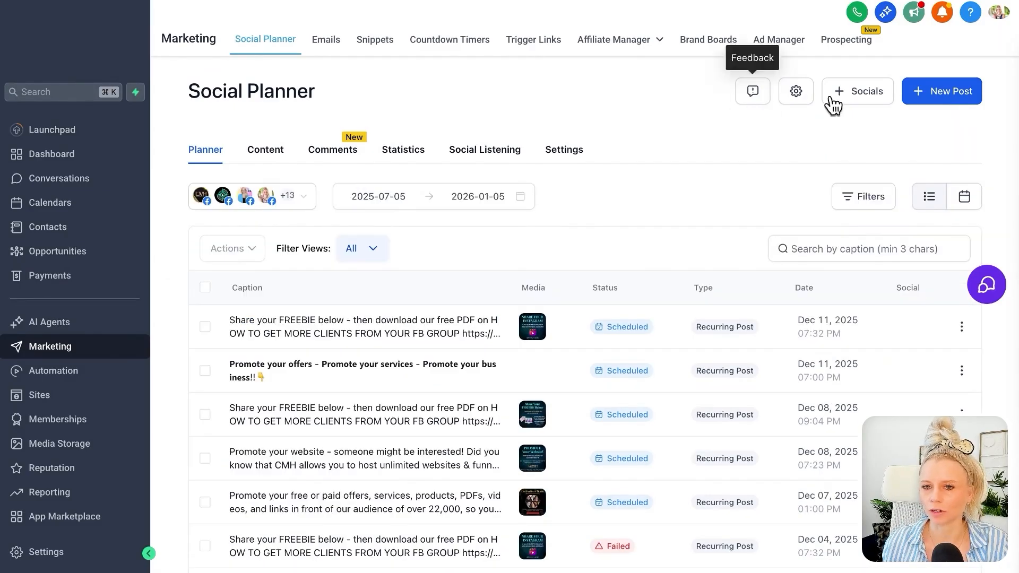
click(796, 93)
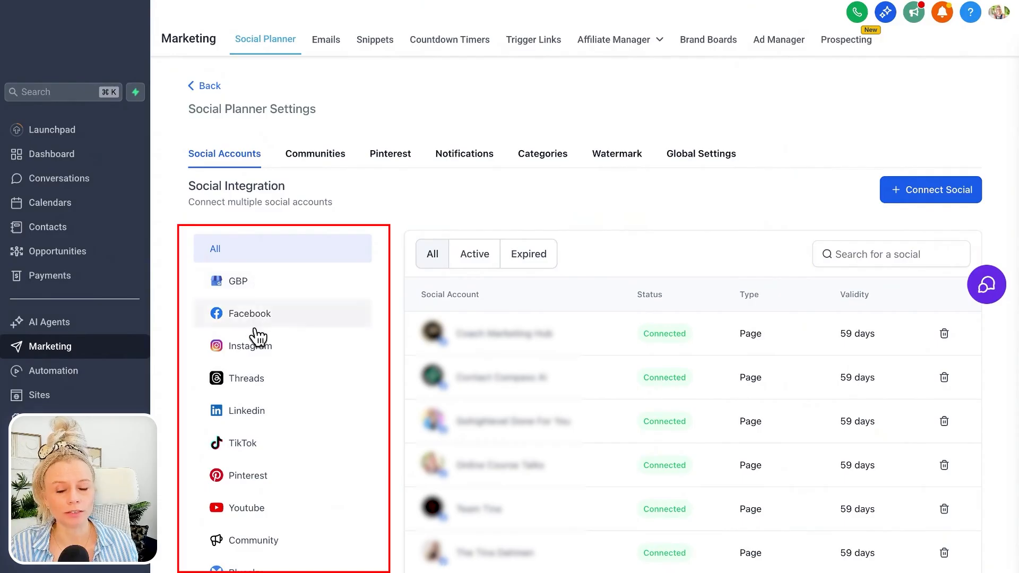
scroll(254, 549, down, 2)
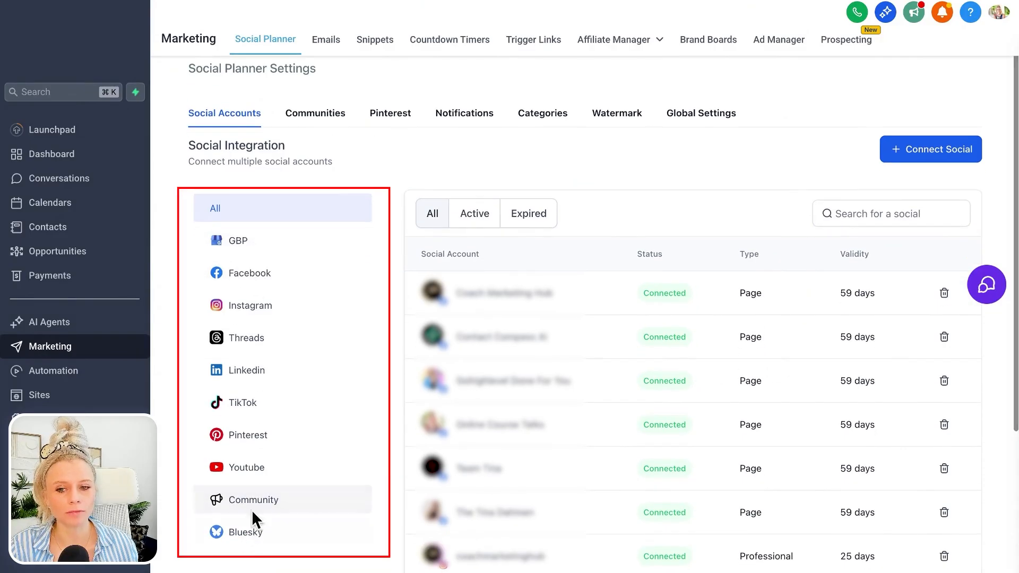
click(269, 275)
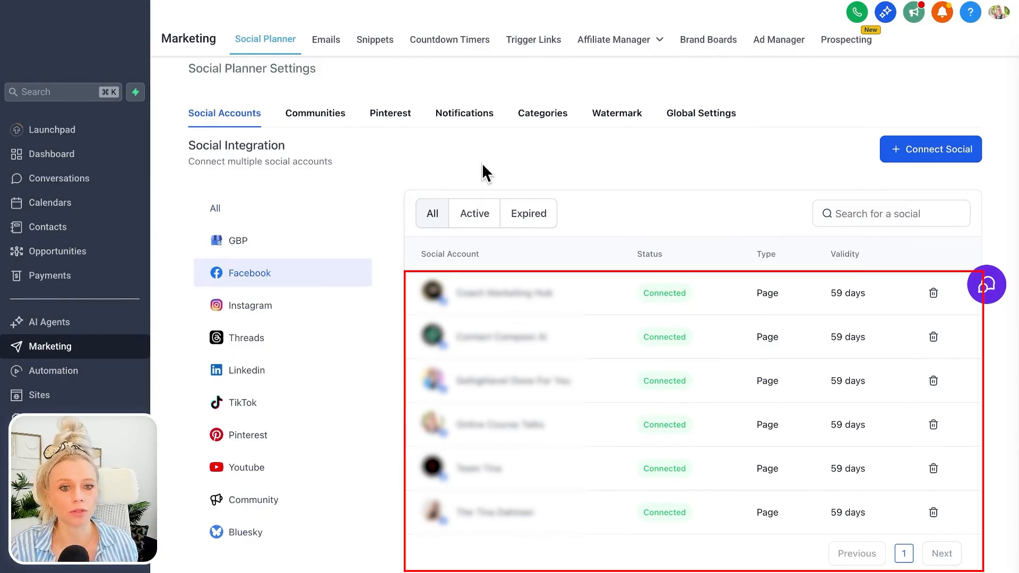
Step: Filter the Facebook accounts by active and by expired status, and return to showing all of them
click(464, 220)
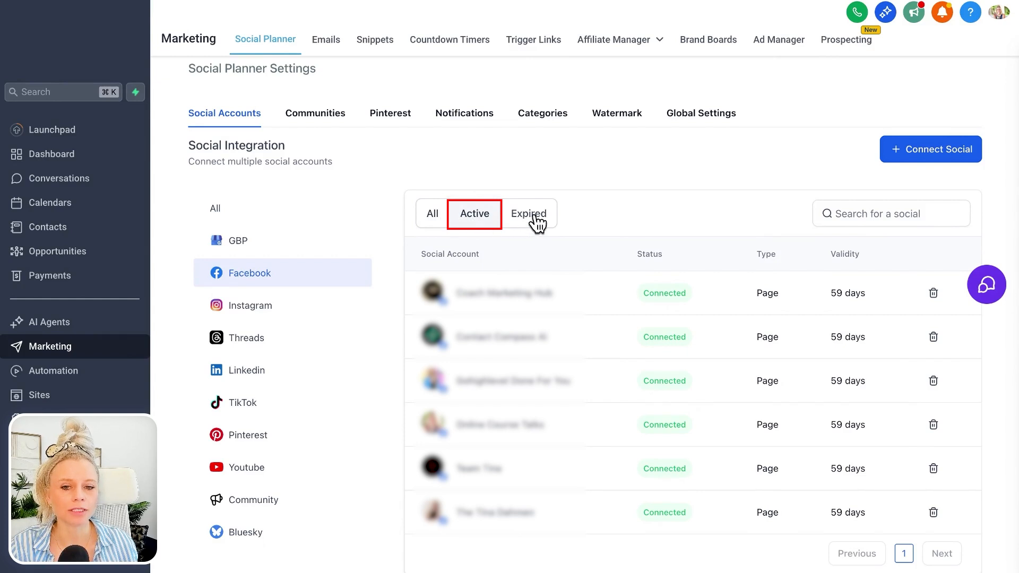
click(536, 218)
click(441, 227)
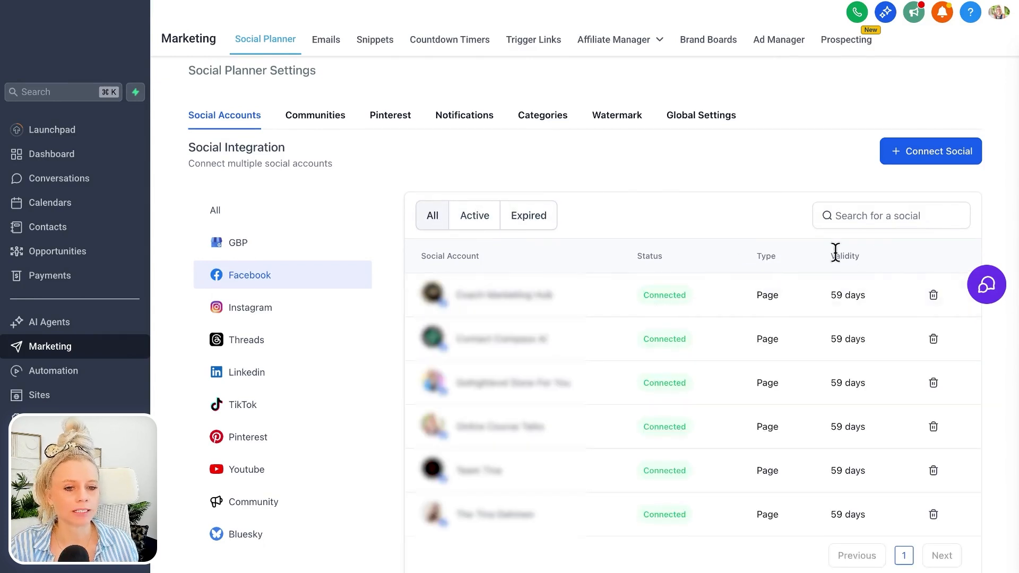
Step: Check the validity period of the first connected Facebook page
drag(830, 255, 861, 255)
drag(830, 295, 869, 295)
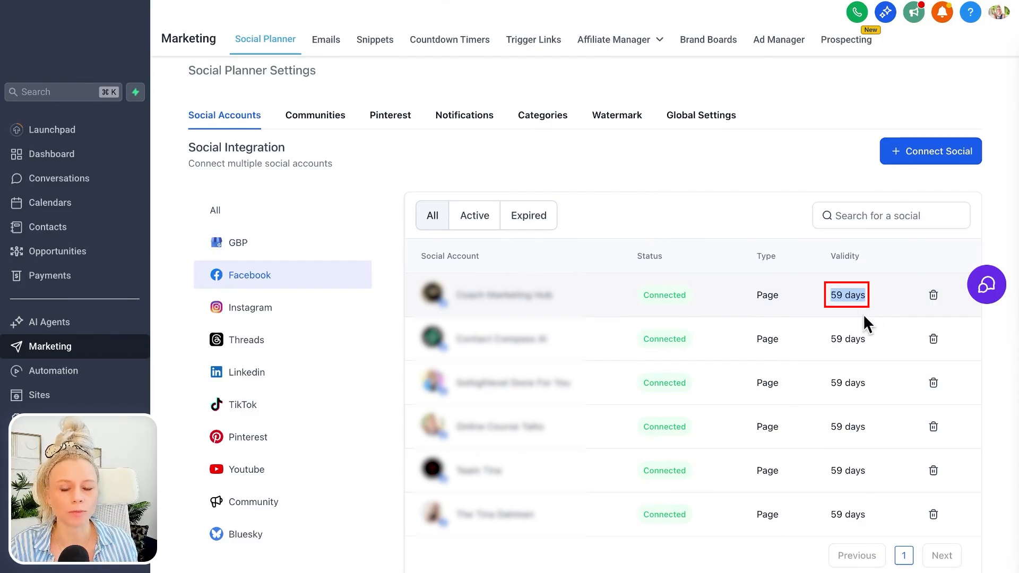
click(855, 307)
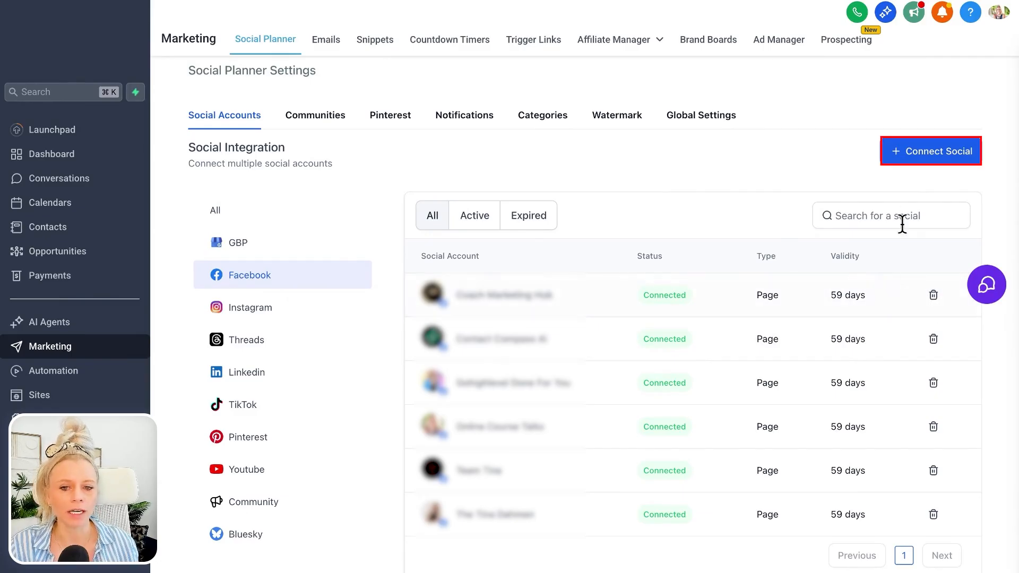
click(936, 162)
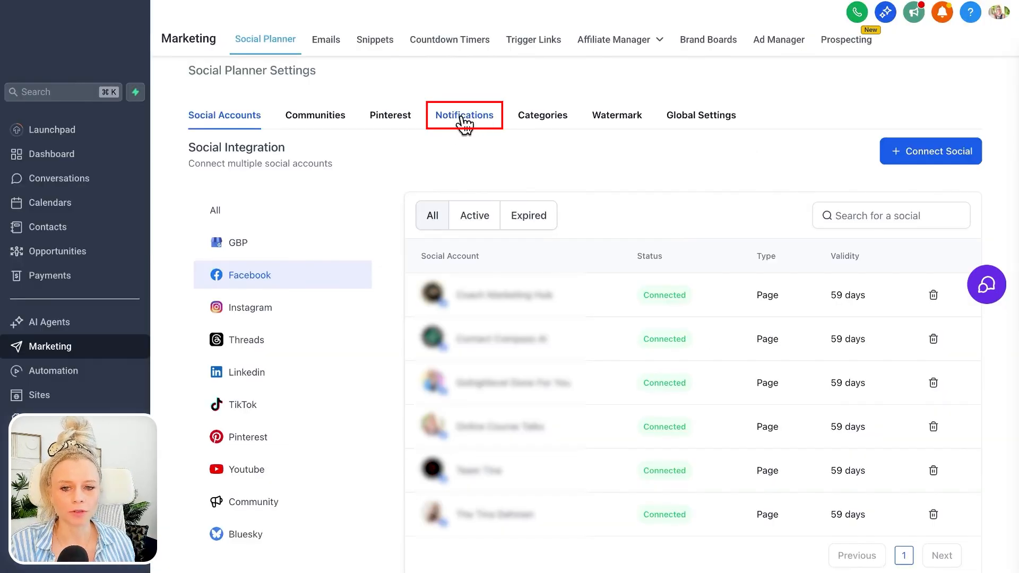
Step: Review the Account Pre-Expiry notification against the validity periods of the social accounts, ending in the notification settings
click(463, 118)
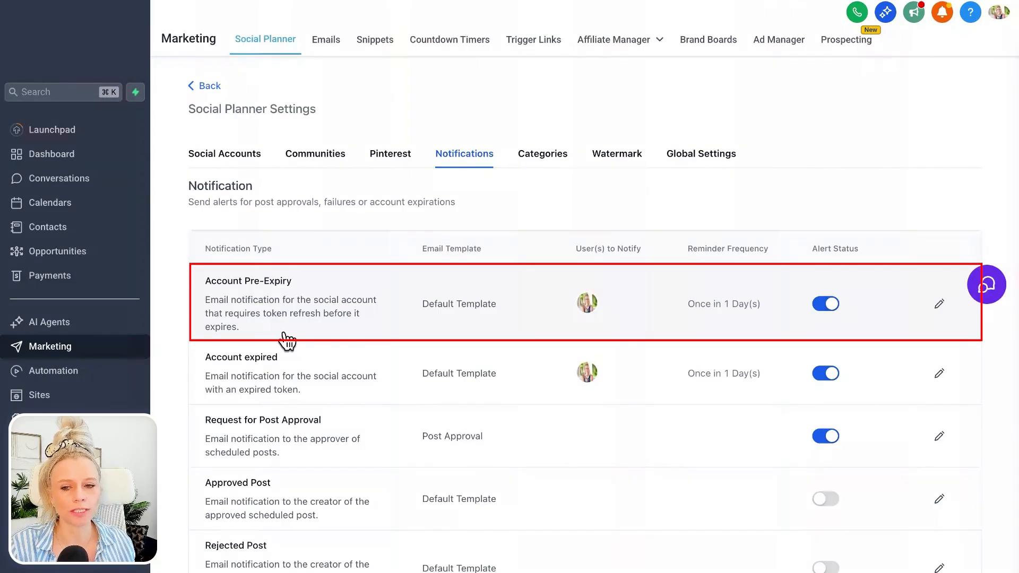
click(232, 154)
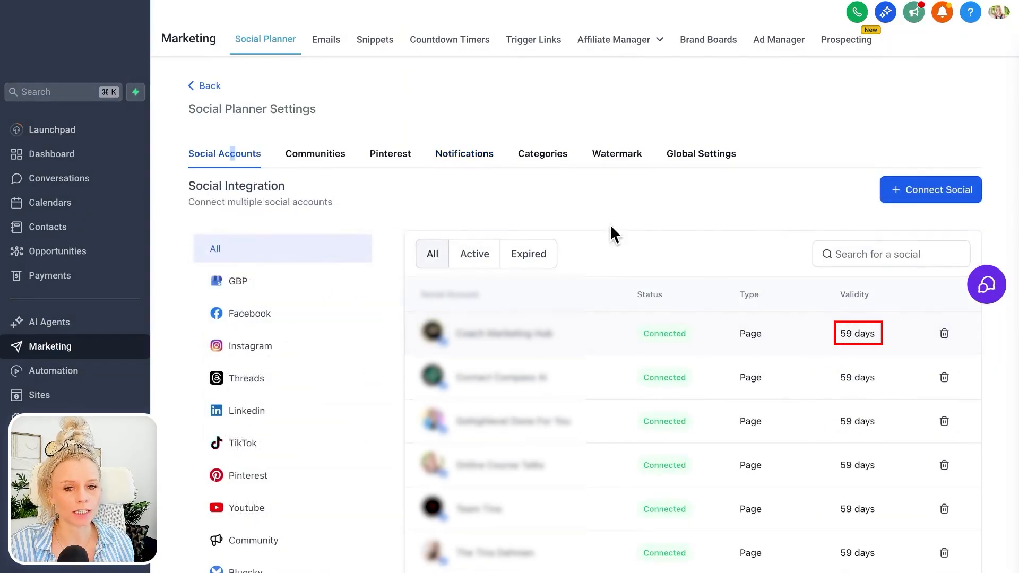
click(473, 159)
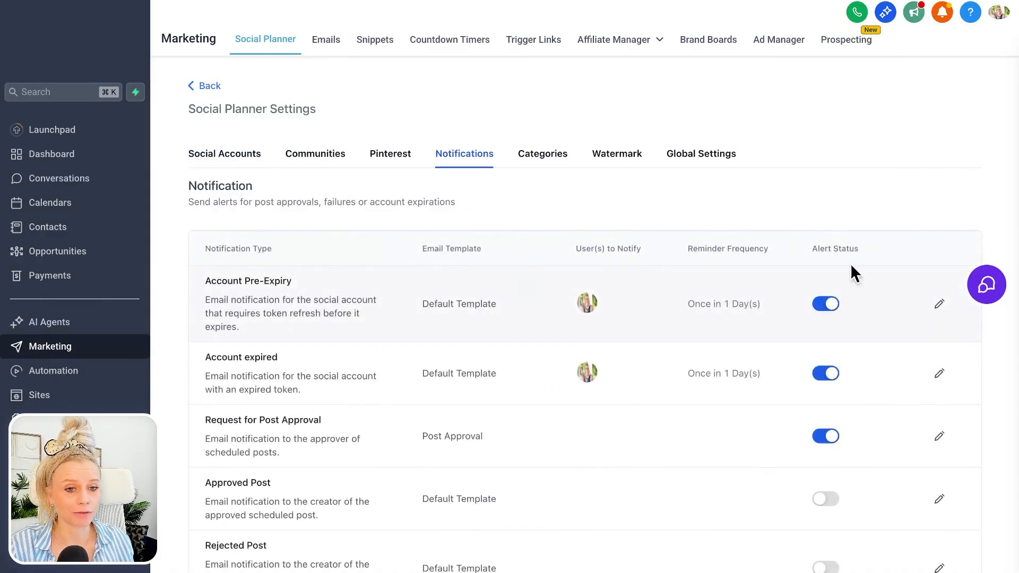
Step: Examine the reminder frequency options for the Account Pre-Expiry notification, cancel without saving, and look through the remaining notification types
click(939, 304)
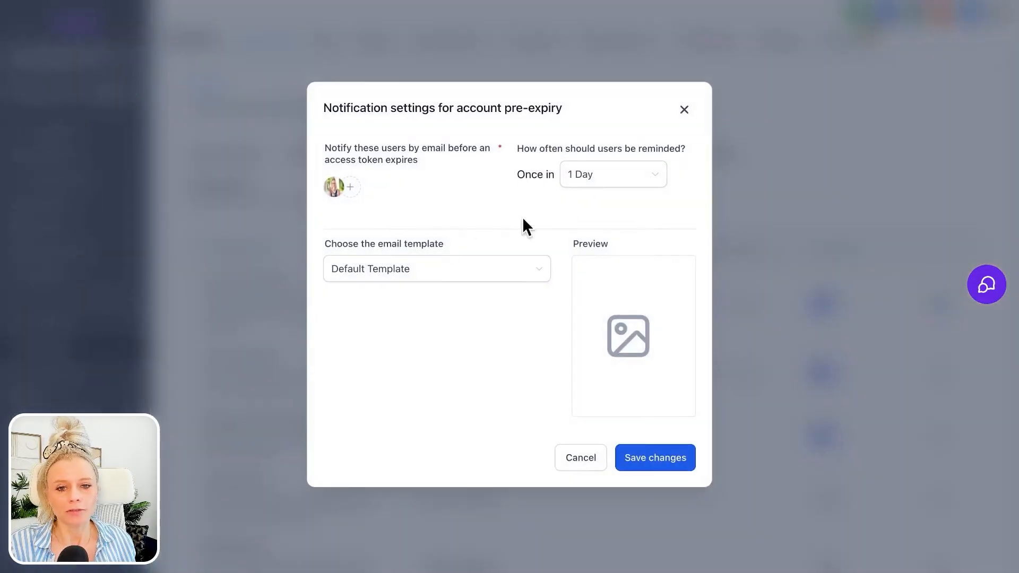
click(610, 182)
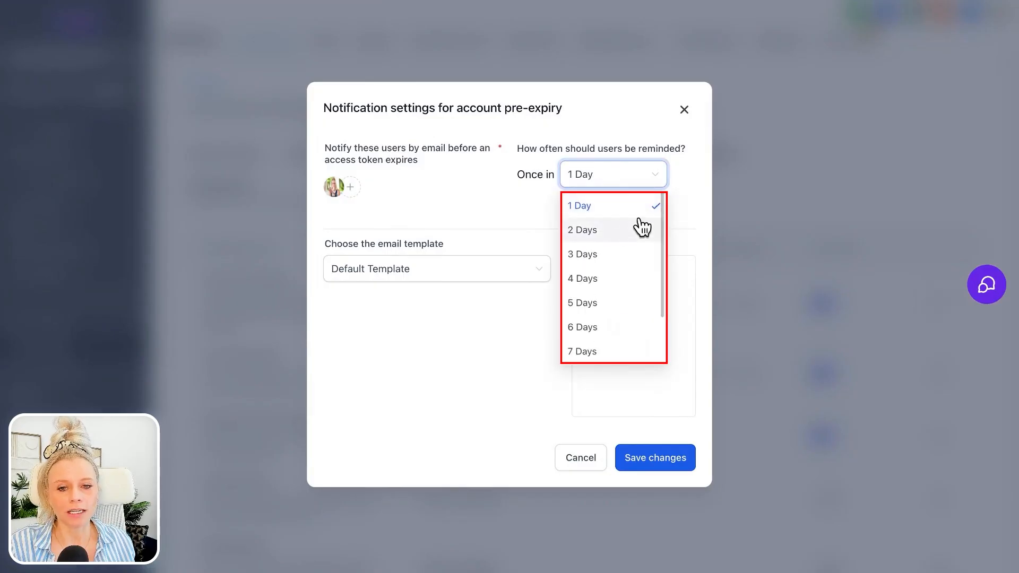
click(494, 198)
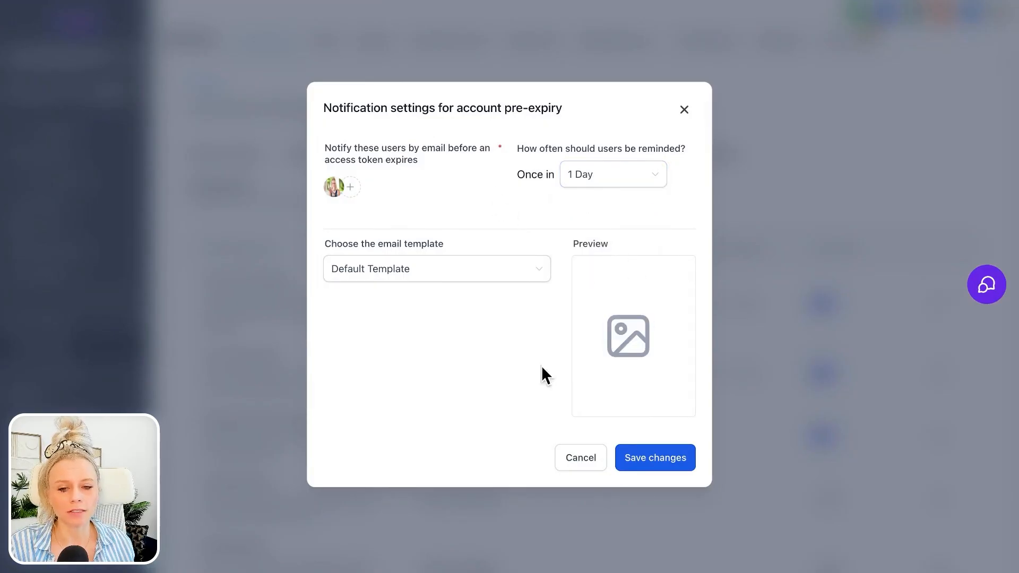
click(584, 463)
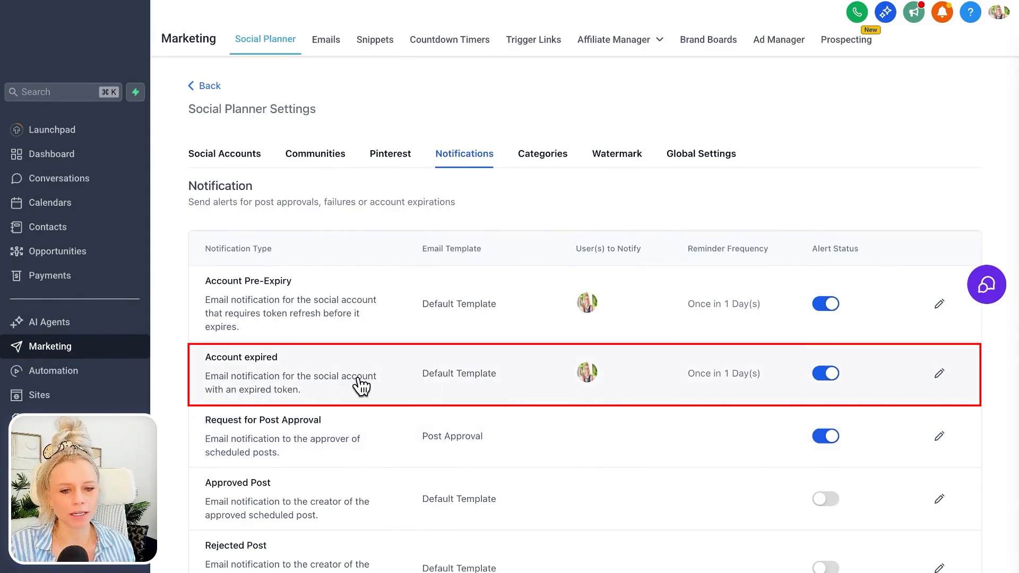
scroll(517, 388, down, 2)
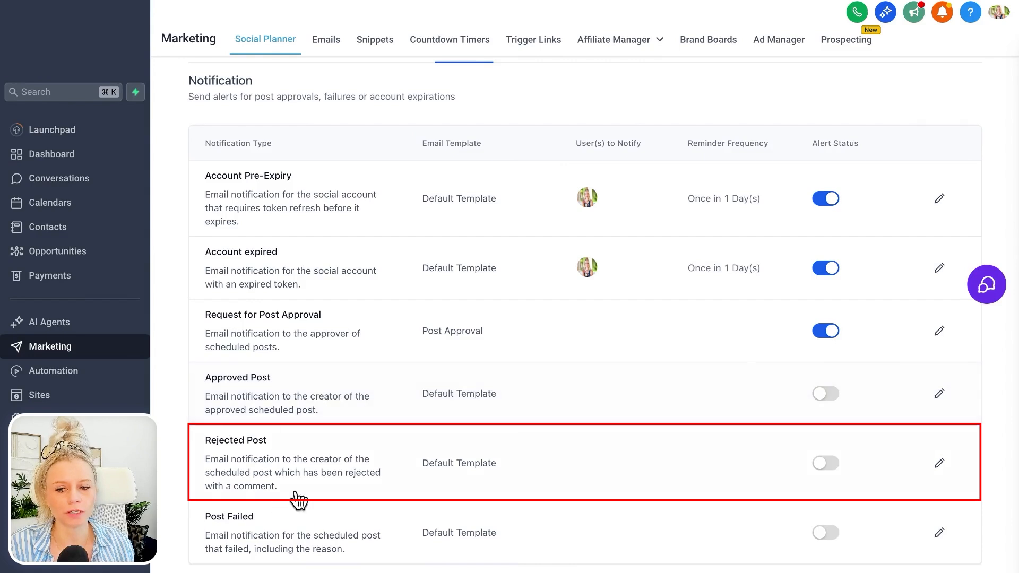
scroll(293, 486, down, 1)
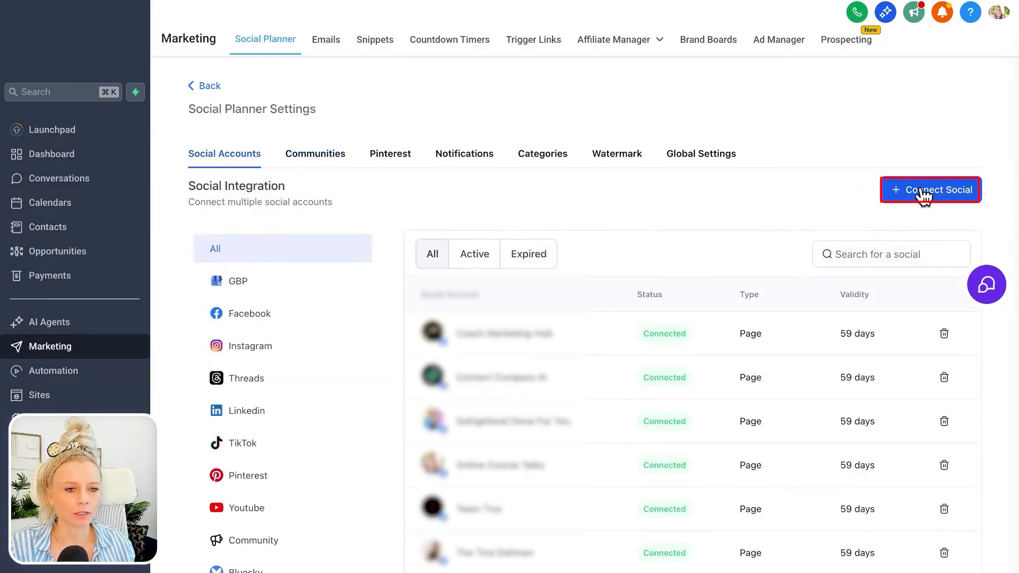
Step: Connect the Test Import SKOOL community group as a new social
click(924, 192)
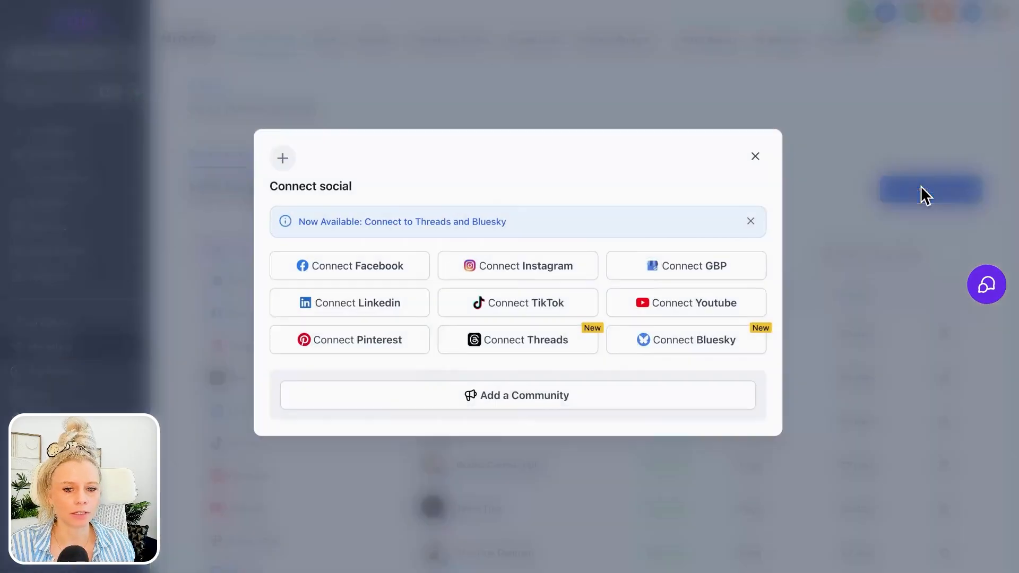
click(499, 403)
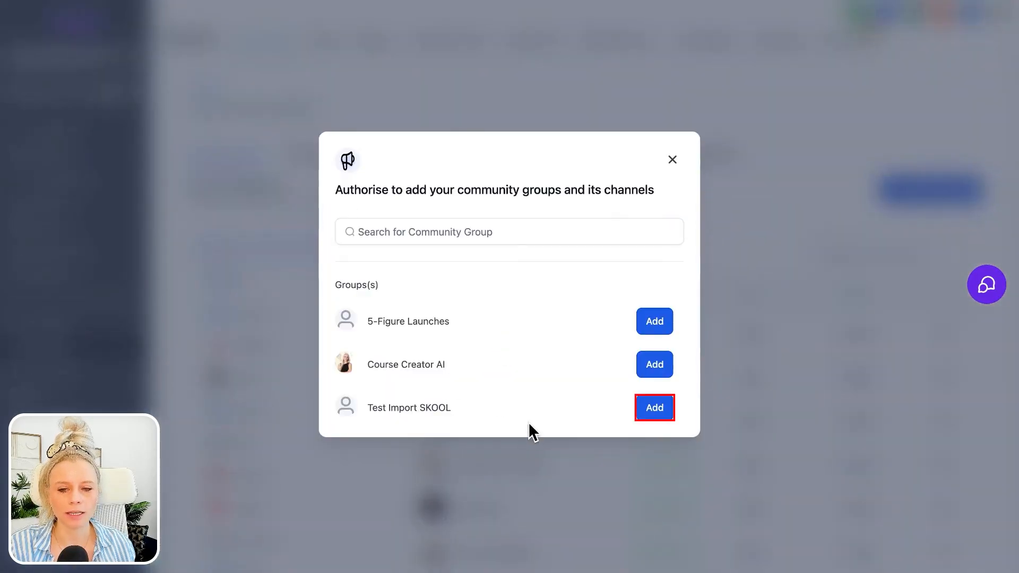
click(657, 416)
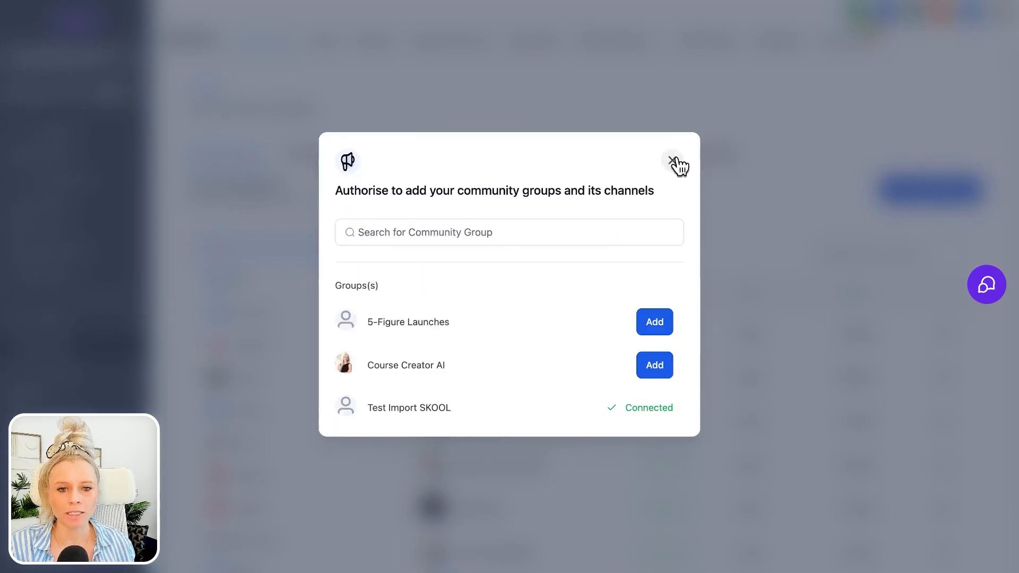
click(671, 163)
Step: Assign the account owner as the default posting user for the Test Import SKOOL group in the community settings
click(314, 162)
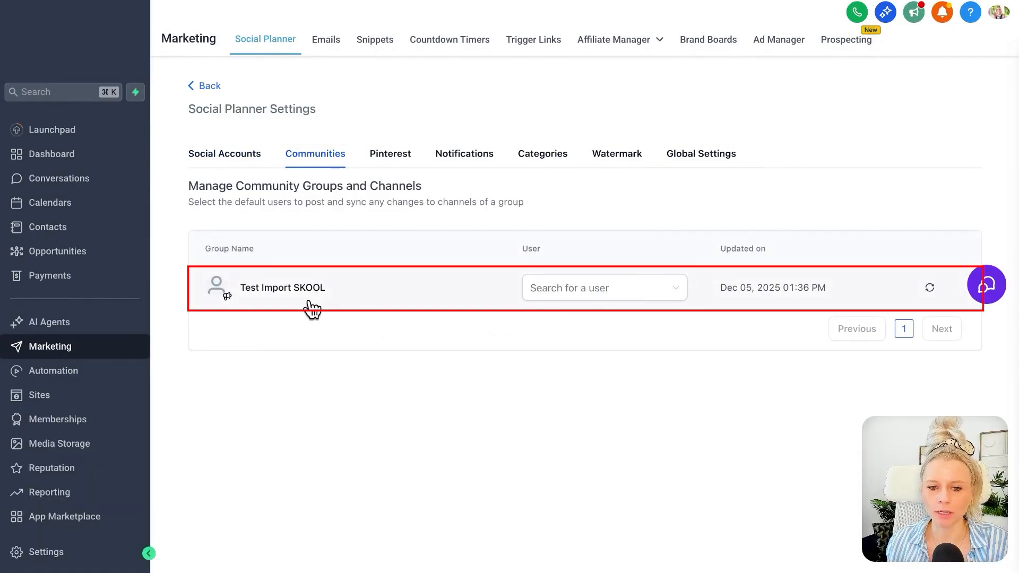
click(591, 297)
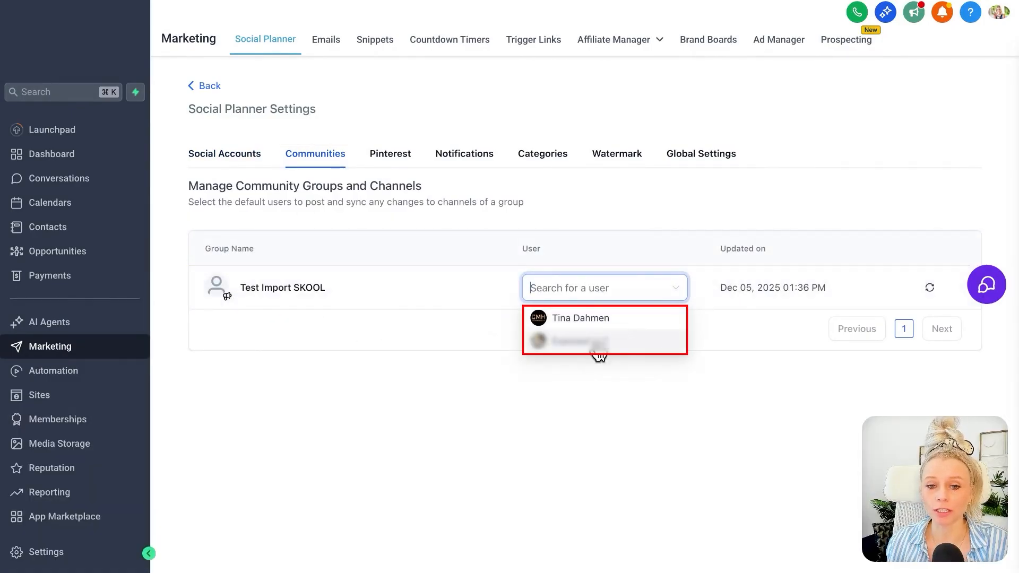
click(661, 327)
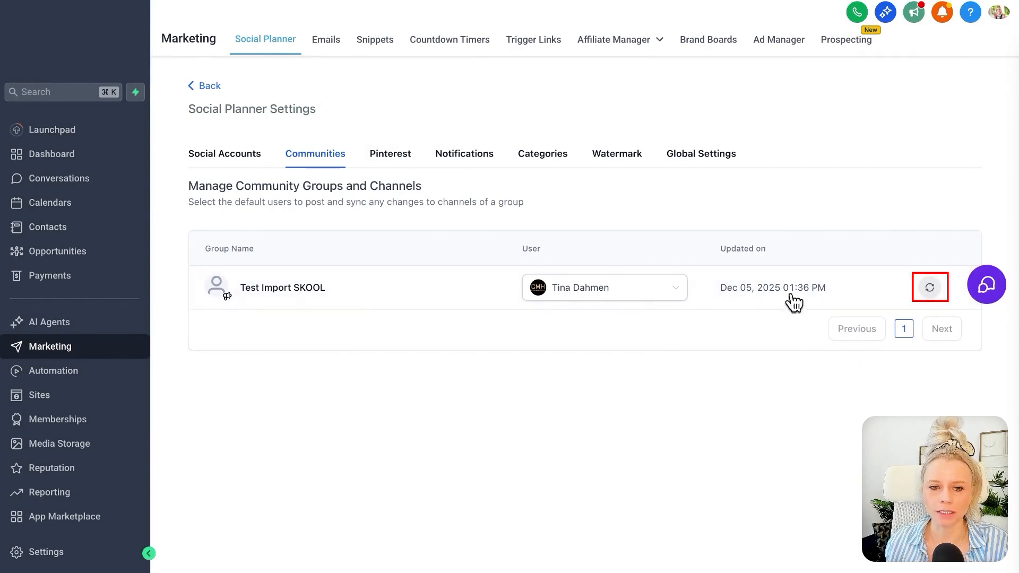
Step: Try to create a Pinterest board named Online Course Creation for the Pinterest account, without keeping it secret
click(398, 157)
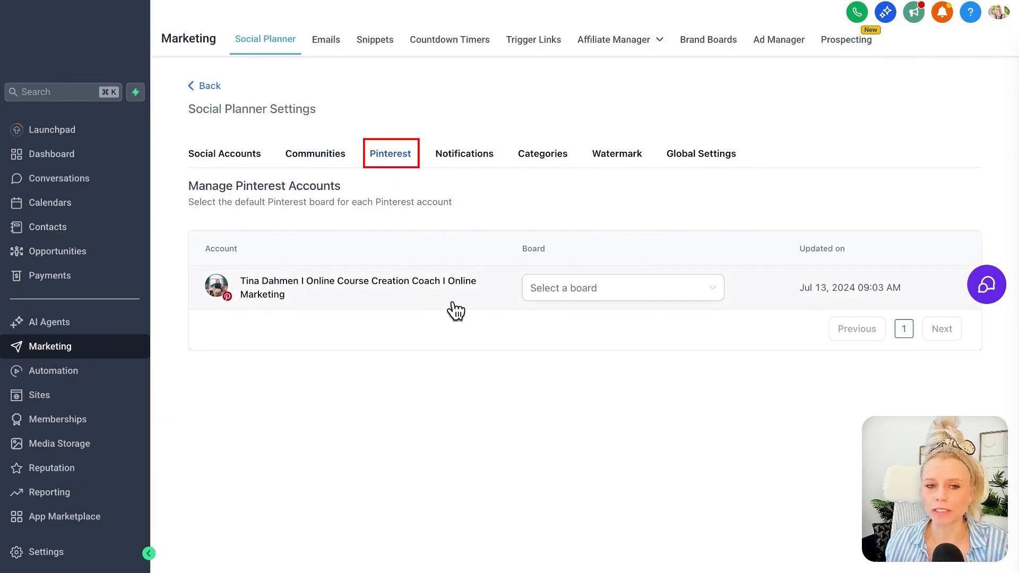
click(646, 292)
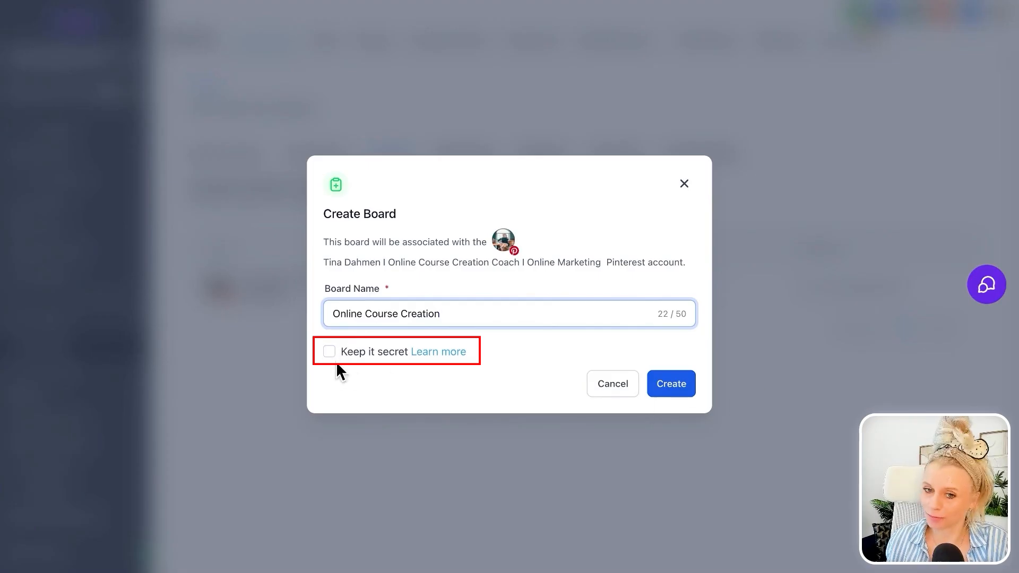
click(679, 390)
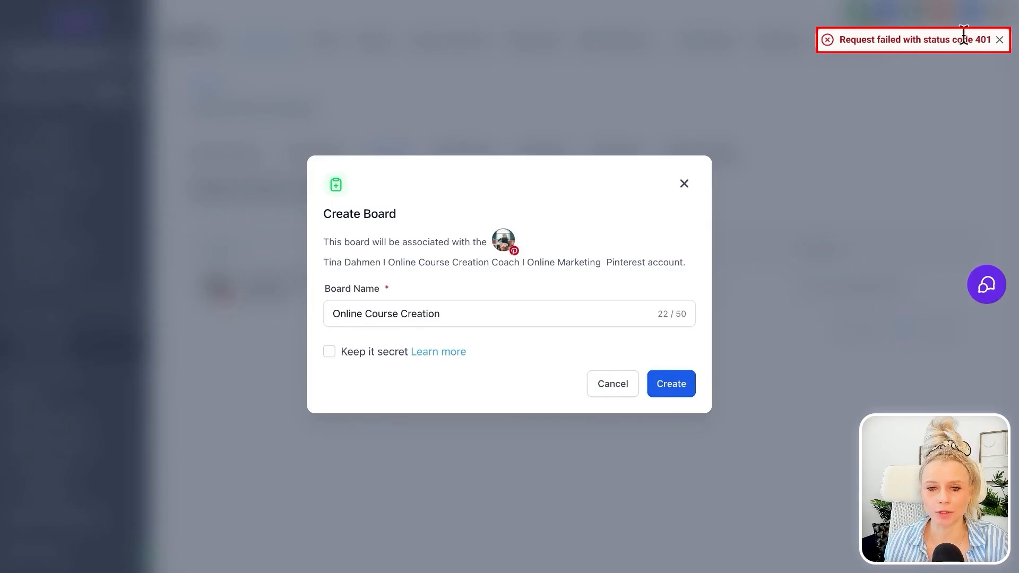
click(685, 184)
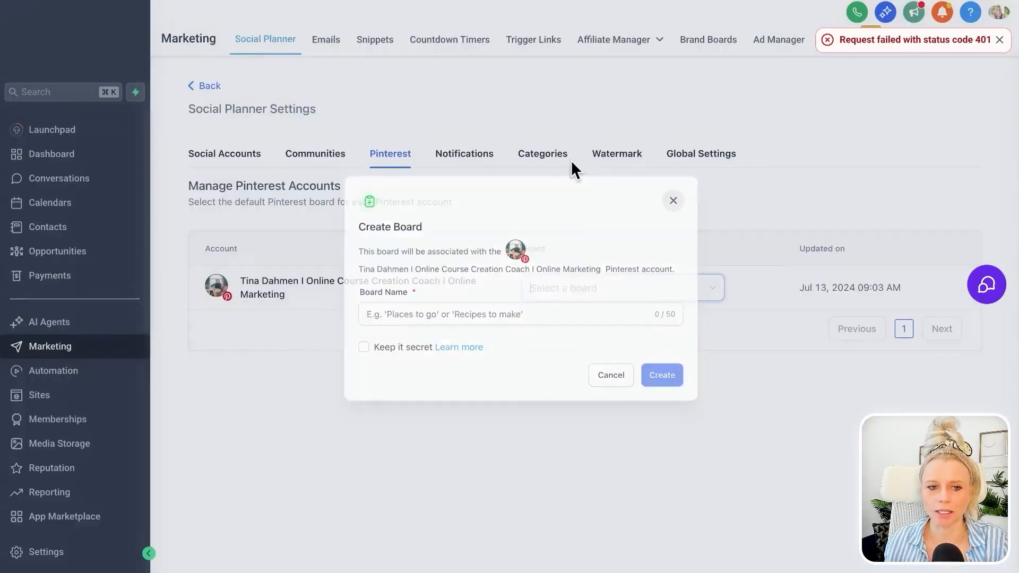
Step: List only the Pinterest accounts under the social accounts to check their connection status
click(213, 158)
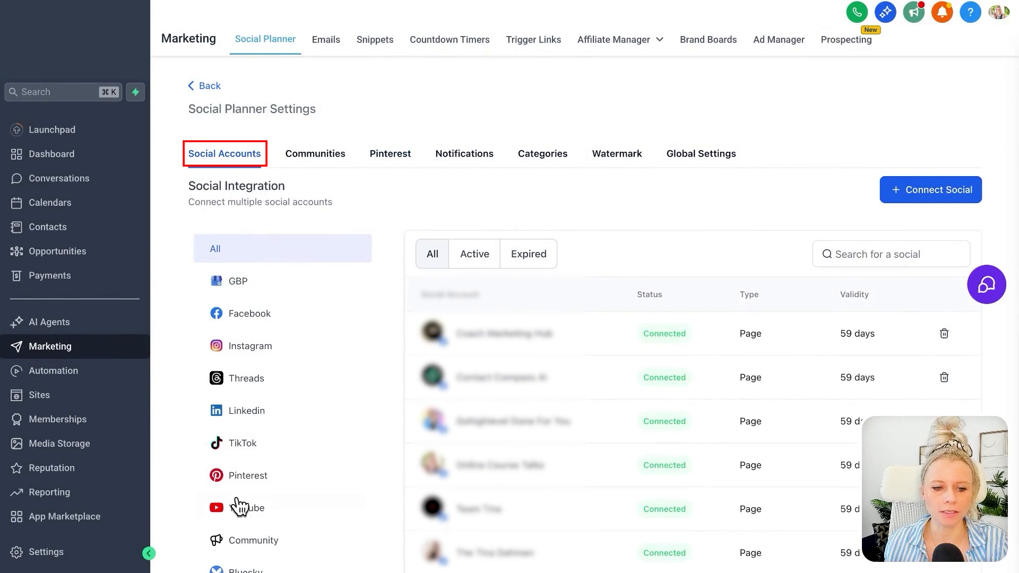
click(266, 485)
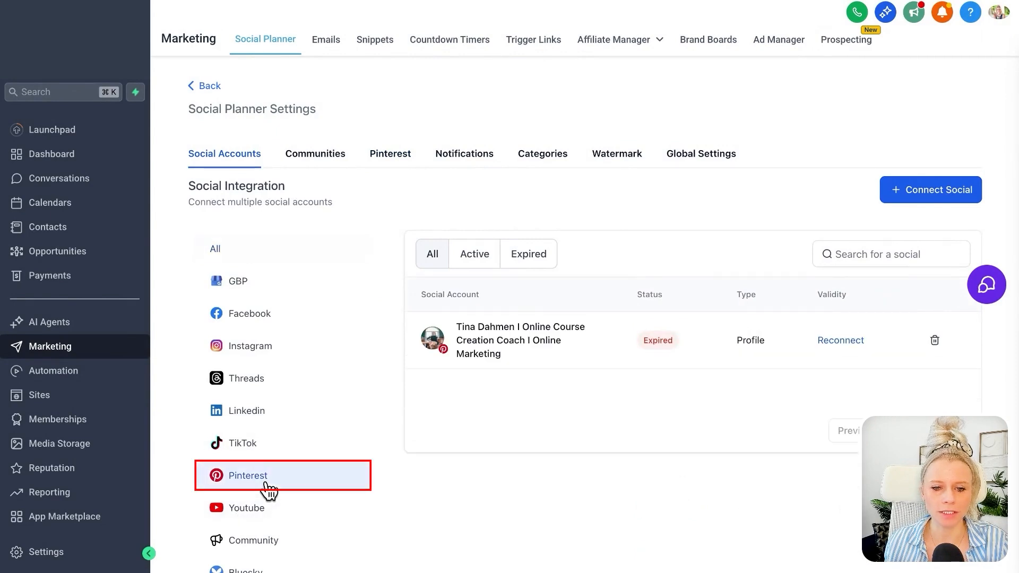
Step: Reconnect the expired Pinterest profile and authorise LeadConnector to access the logged-in Pinterest account
click(842, 344)
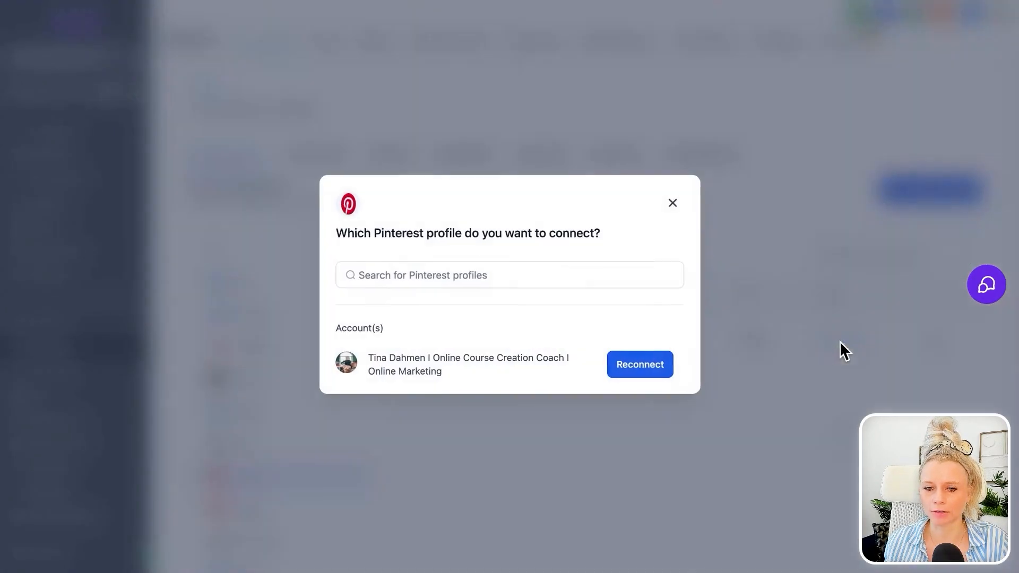
click(640, 364)
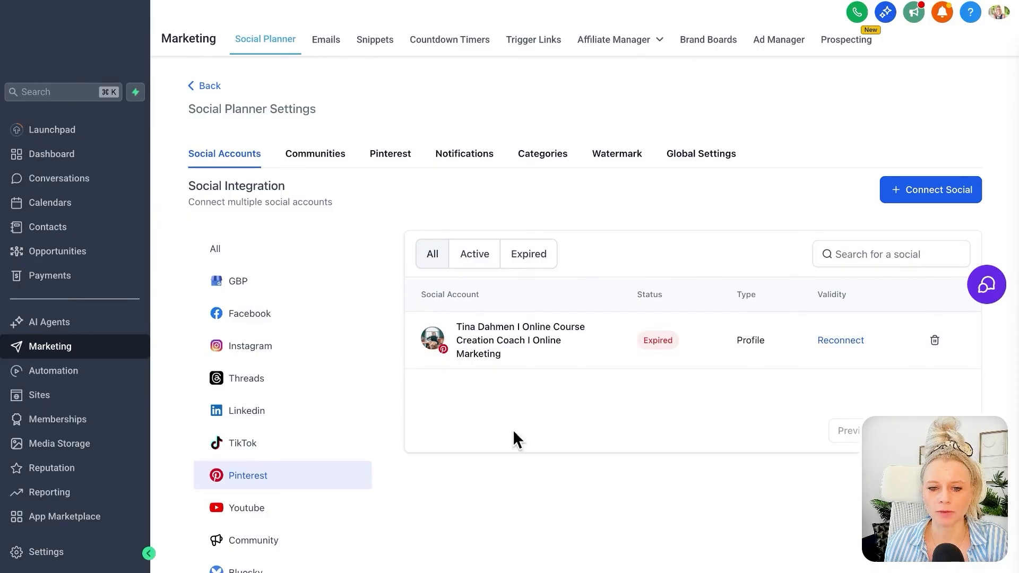
click(849, 346)
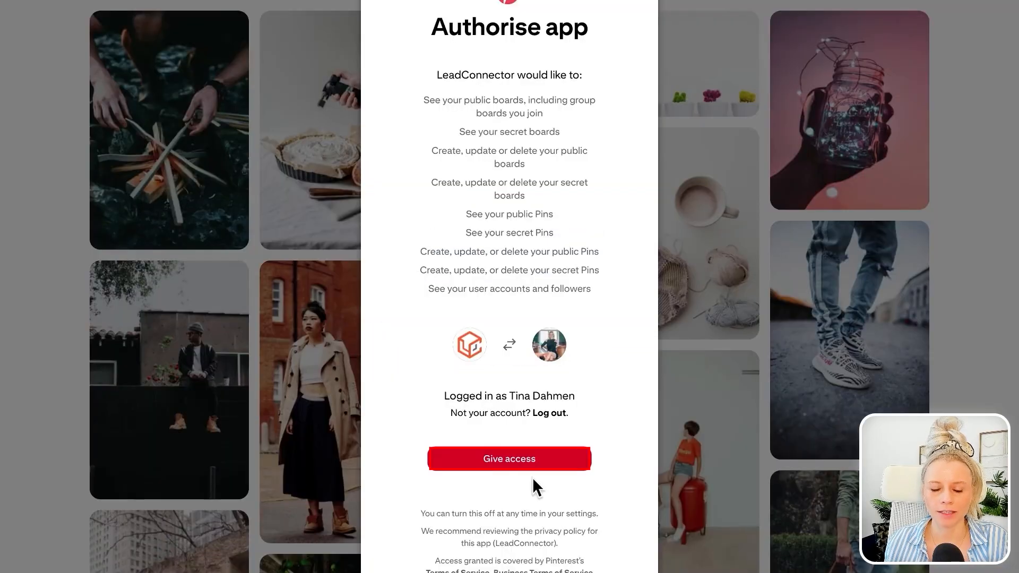
click(499, 460)
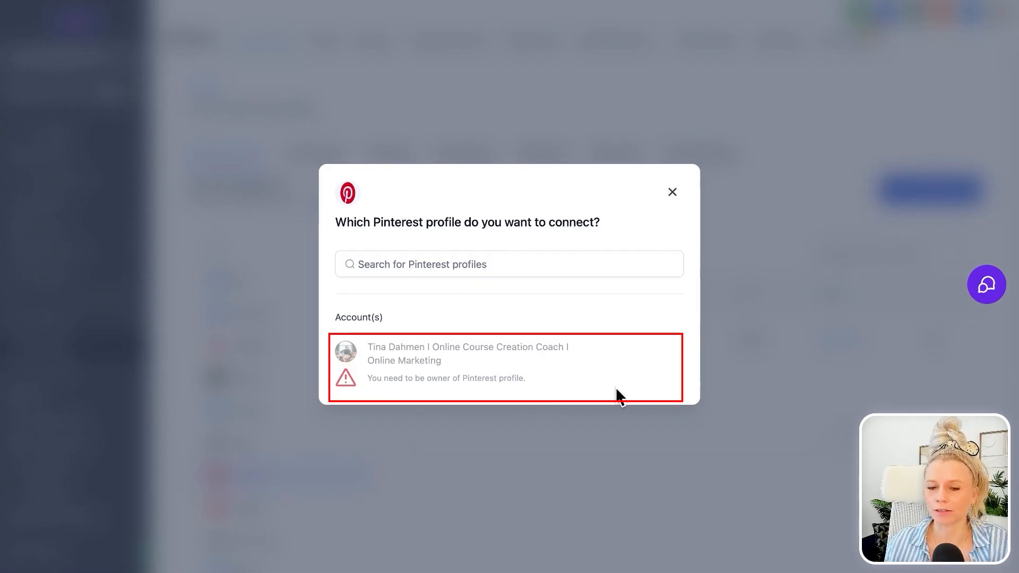
click(673, 192)
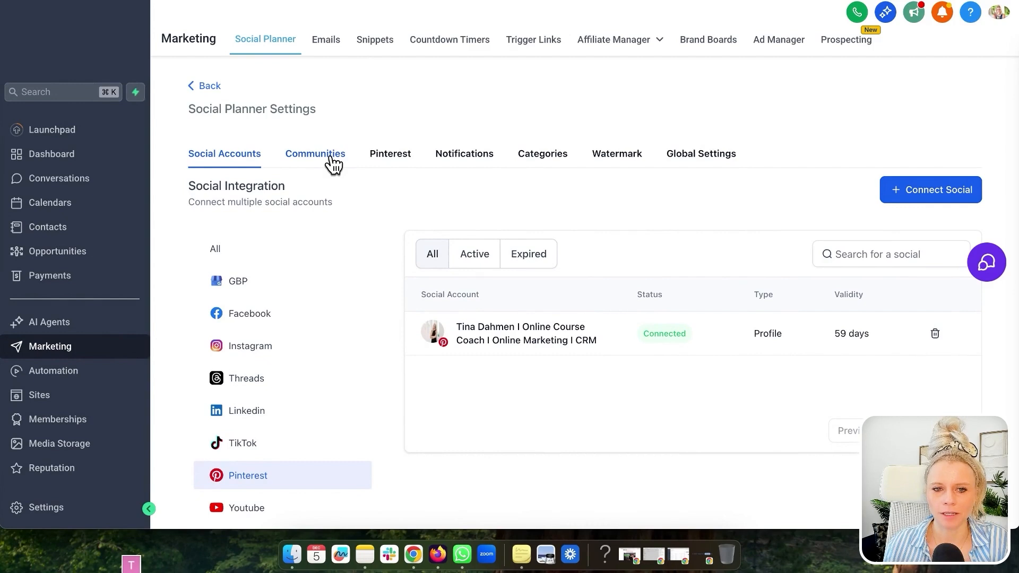
Step: Set Affiliate Marketing as the default board for the connected Pinterest account in the Social Planner settings
click(334, 163)
click(391, 162)
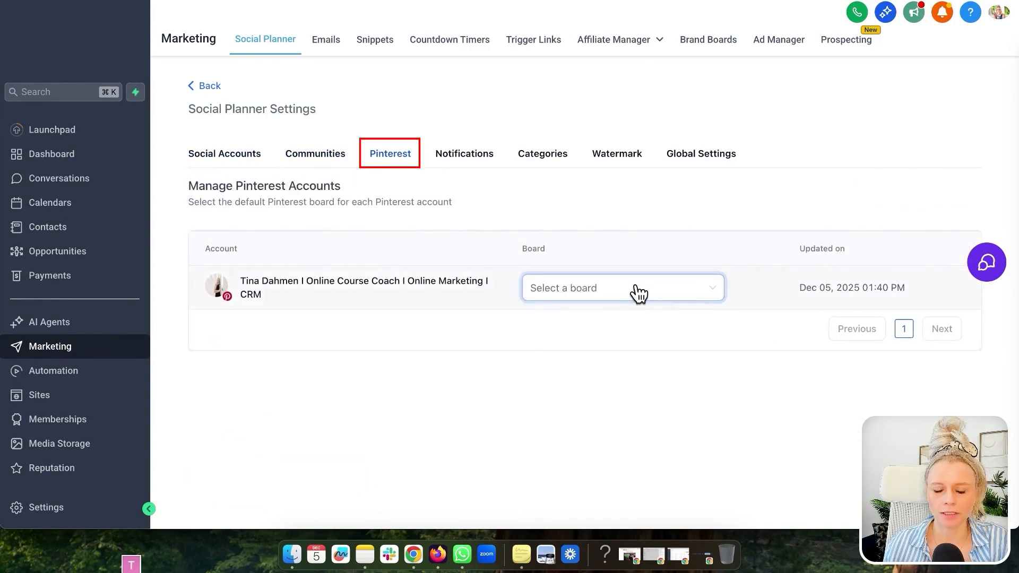
click(710, 291)
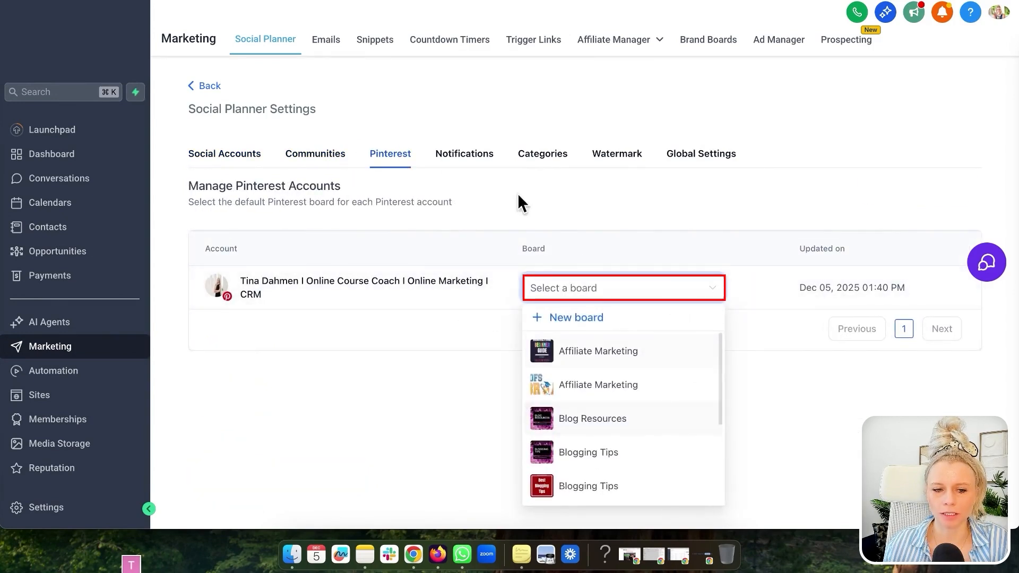
scroll(658, 454, down, 1)
scroll(659, 455, down, 5)
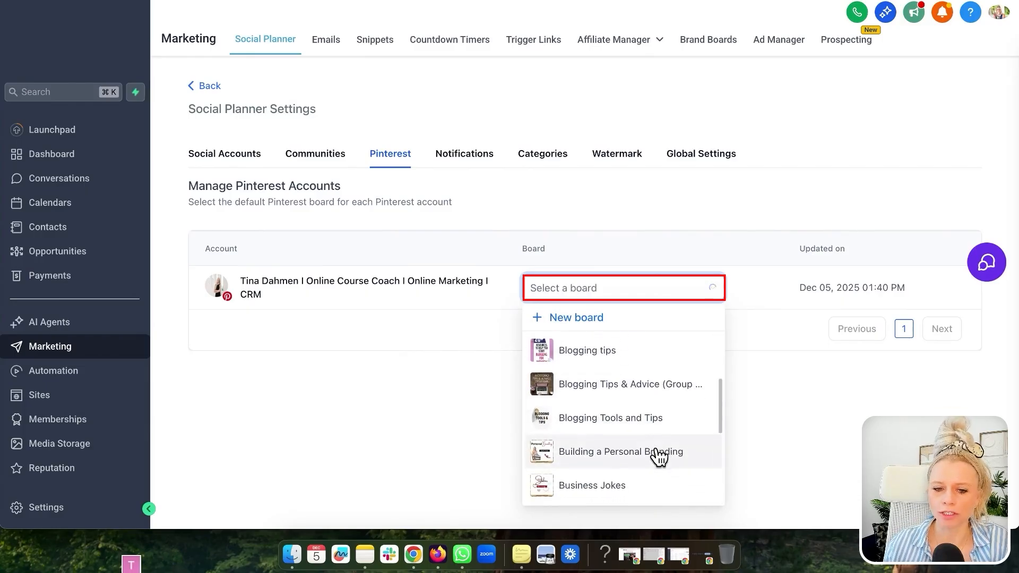
scroll(655, 361, up, 5)
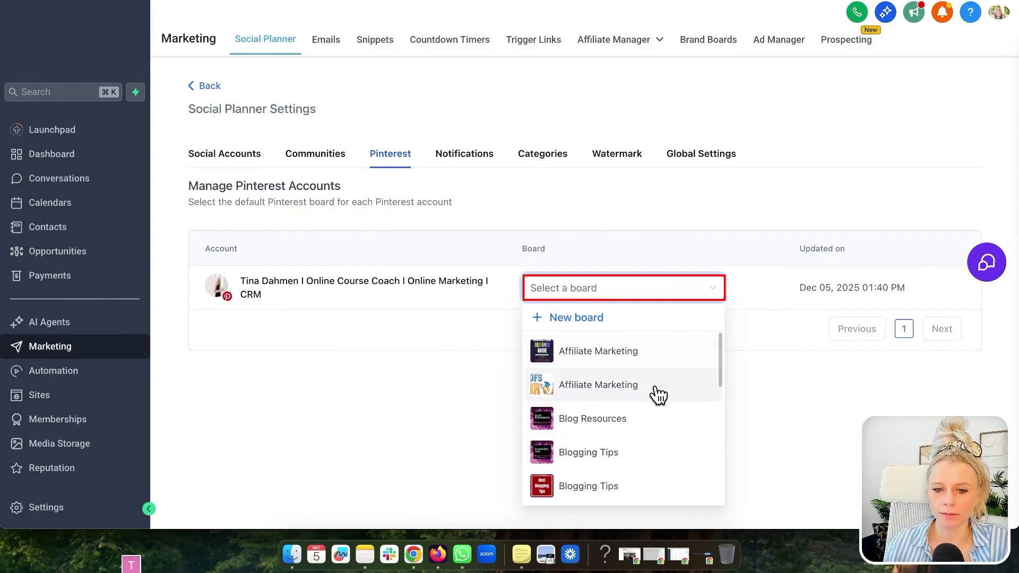
click(654, 393)
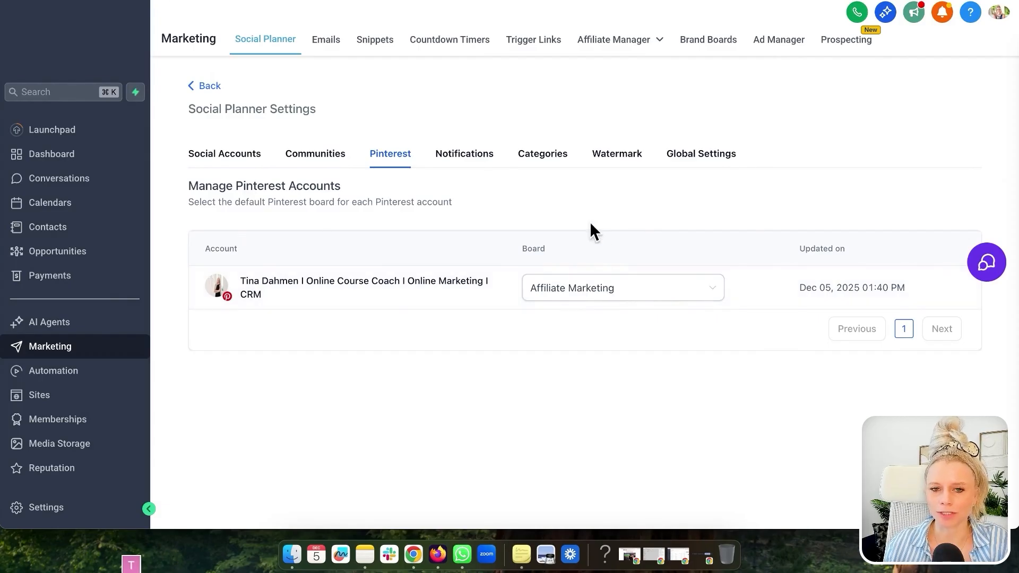
Step: Review the notification settings for post approvals, failures and account expirations
click(463, 156)
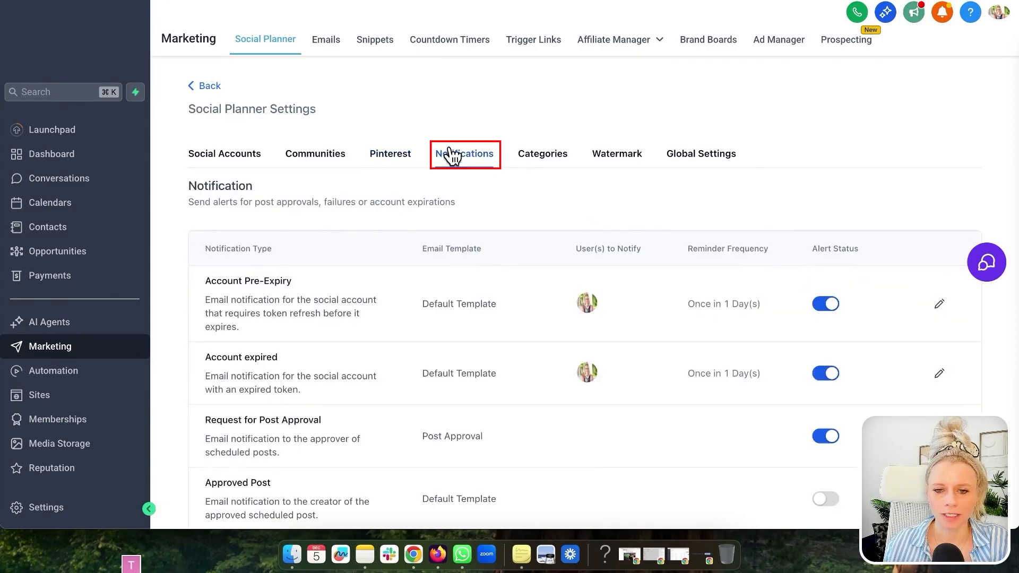
Step: Add a new magenta category named Motivation Monday to the Social Planner categories
click(548, 161)
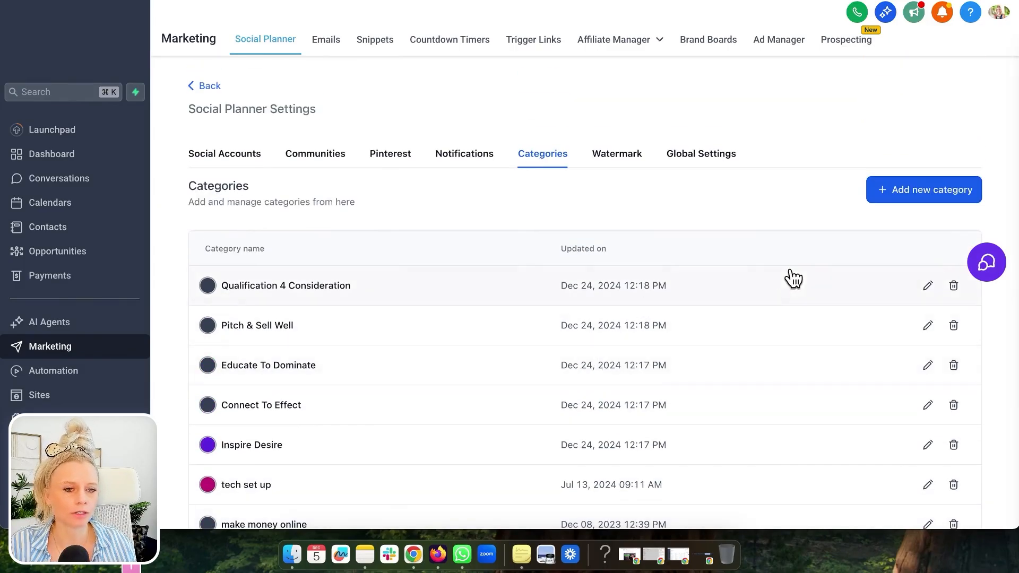
click(932, 194)
text(Motivatino)
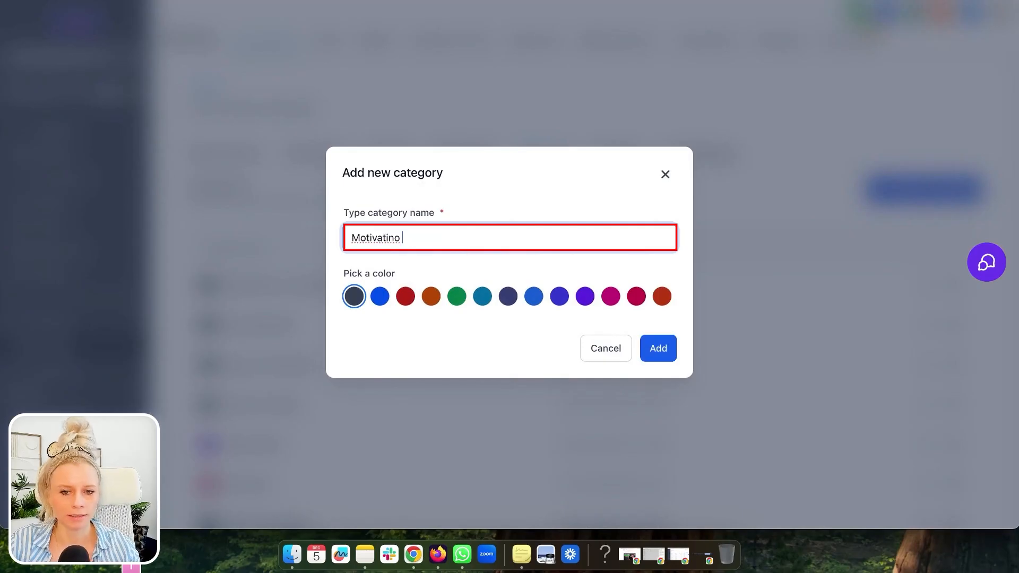
key(BackSpace)
key(BackSpace)
text(n Monday)
click(611, 296)
click(667, 352)
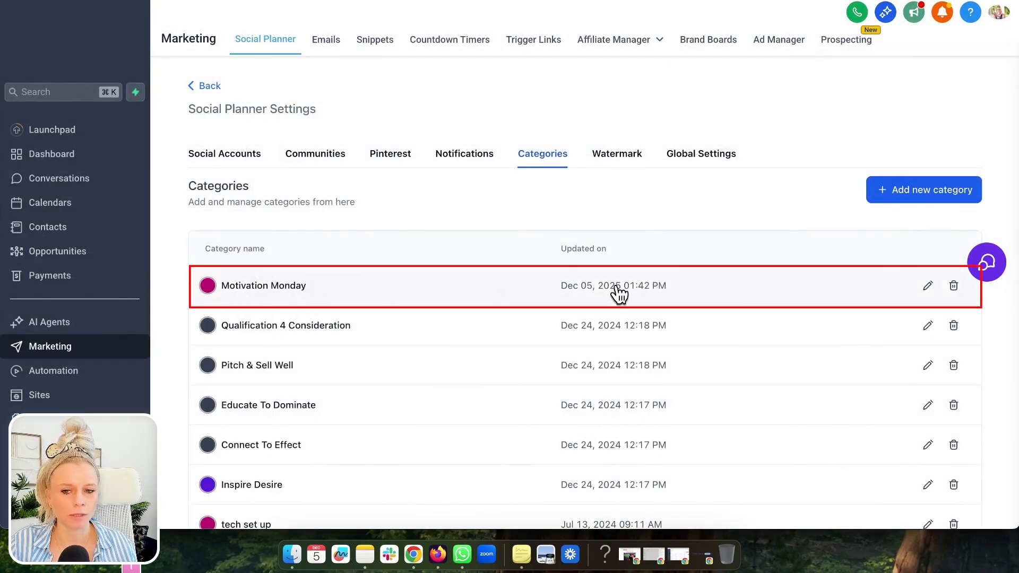
Step: Delete the Motivation Monday category
click(954, 285)
click(645, 315)
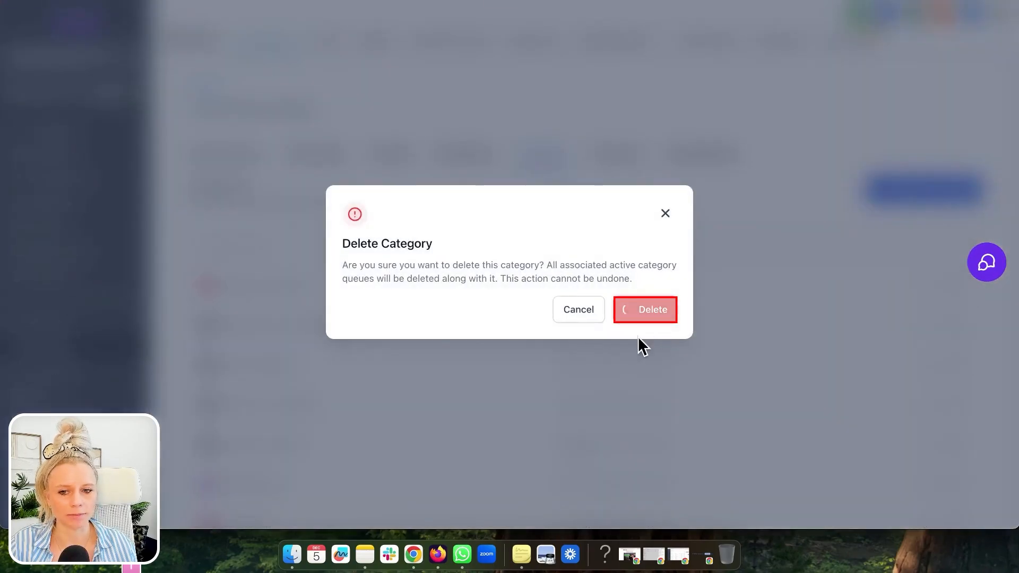
Step: Review the watermark settings and the global Media Optimization setting
click(616, 159)
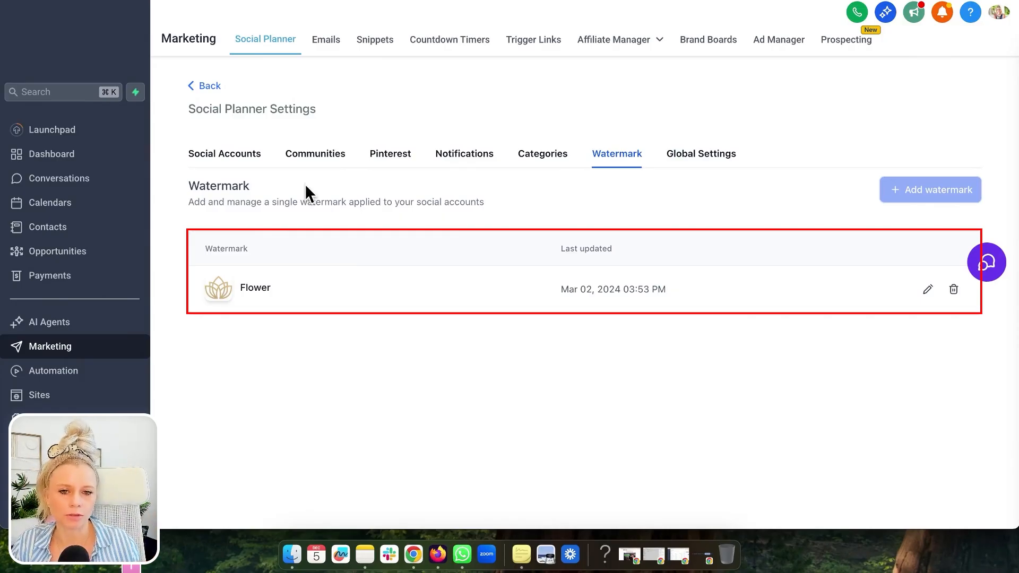
click(691, 157)
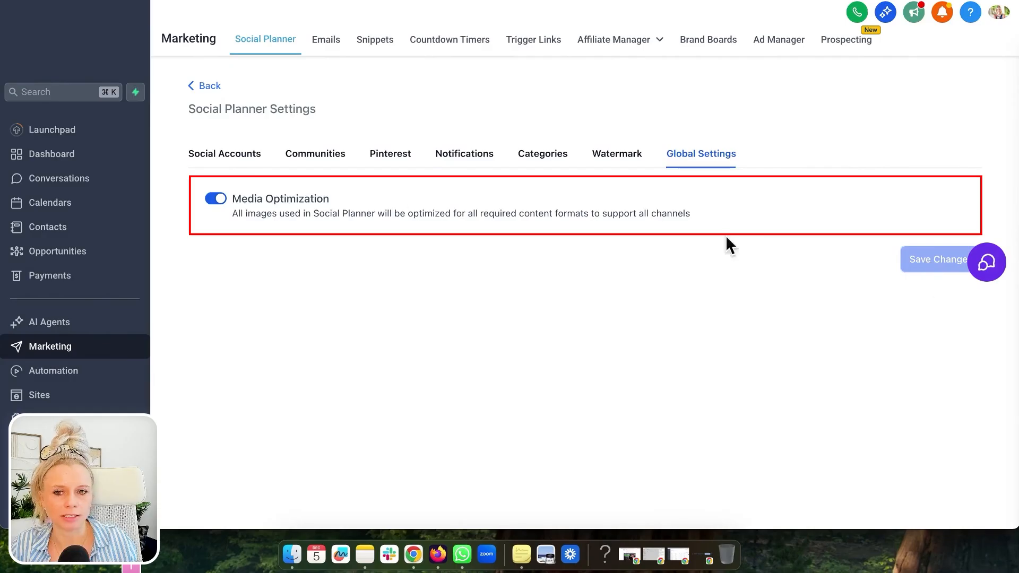
Step: Return to the planner, show the posts as a calendar and look through the December 2025 posts
click(210, 85)
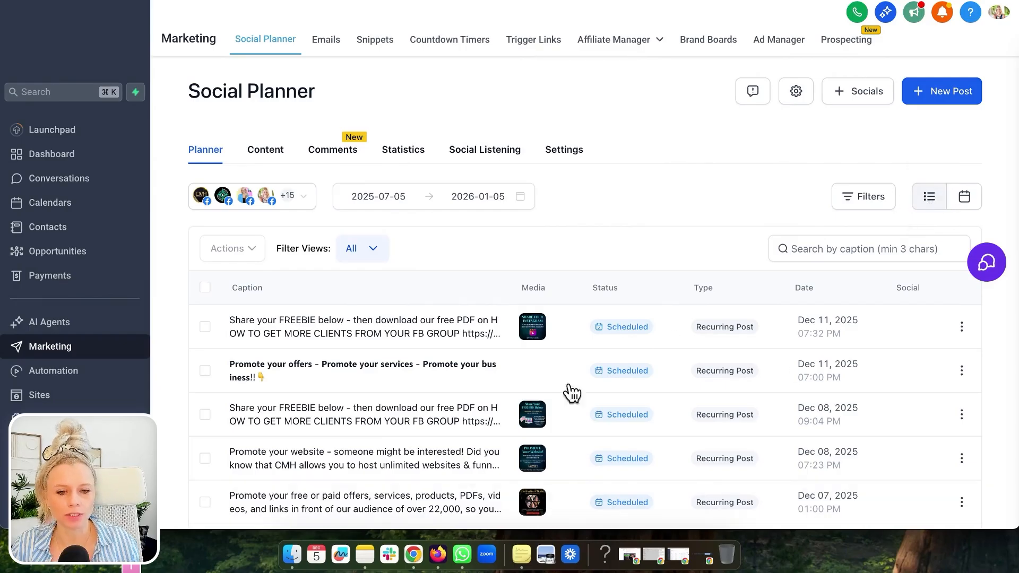
click(962, 207)
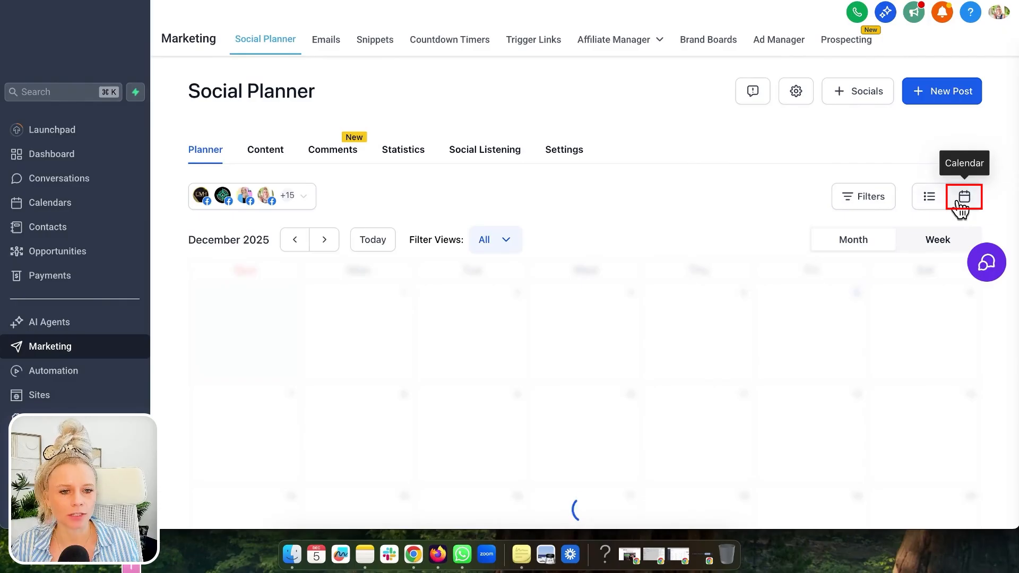
scroll(711, 192, down, 2)
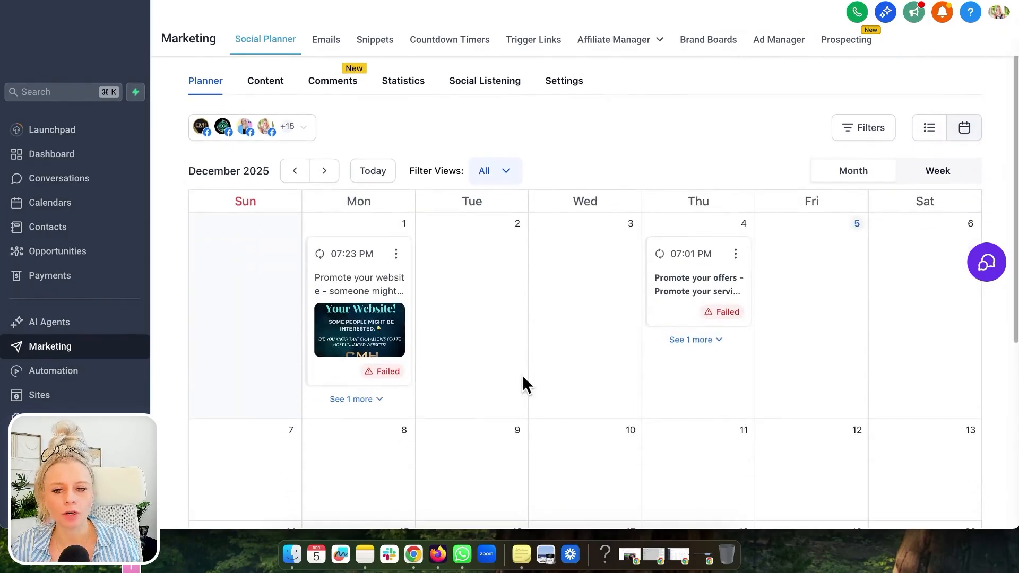
scroll(547, 416, down, 5)
scroll(651, 376, down, 3)
scroll(651, 377, up, 7)
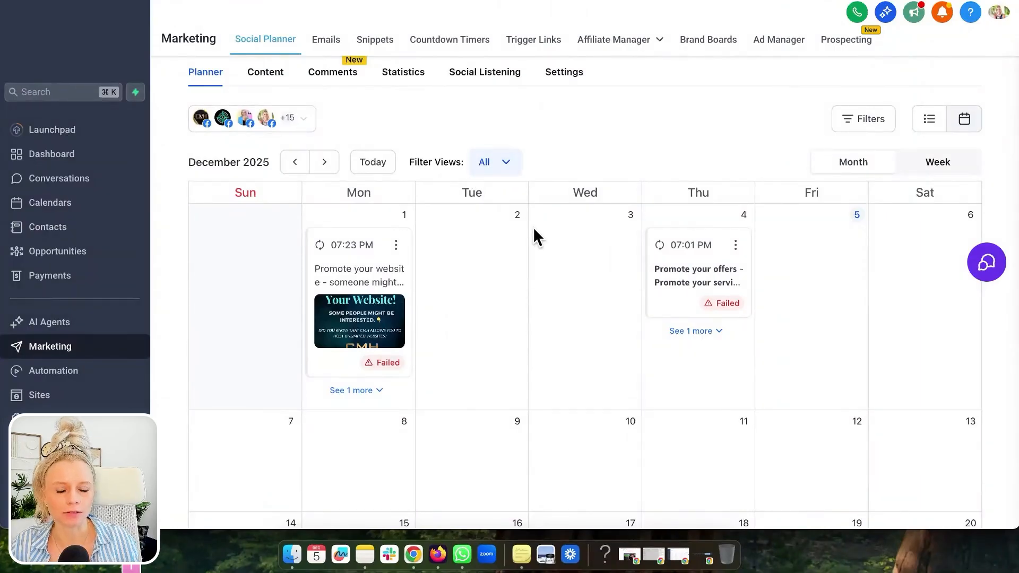
Step: Look at the November and October 2025 posts in the calendar and return to December 2025
click(295, 161)
scroll(589, 266, down, 1)
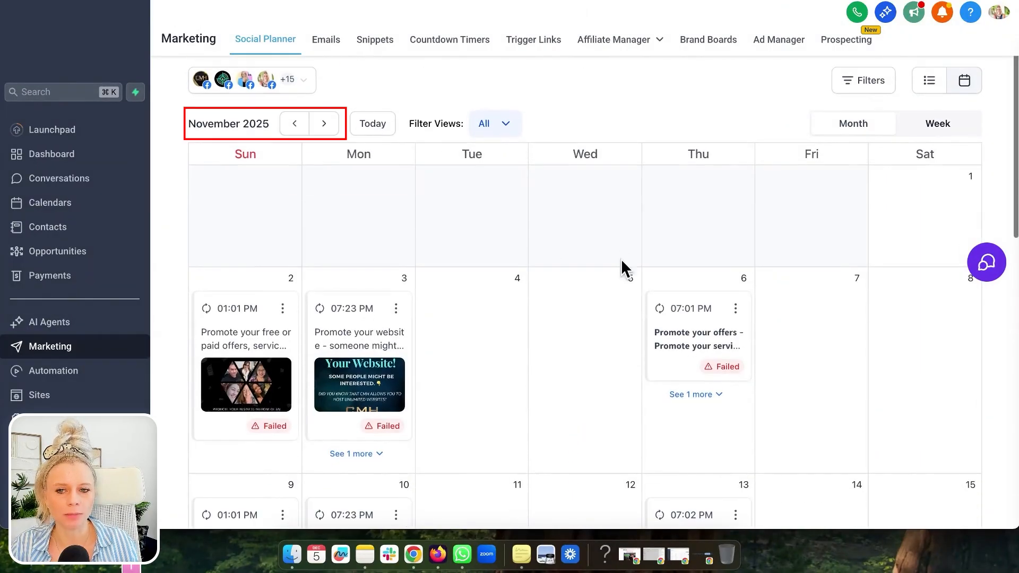
click(295, 124)
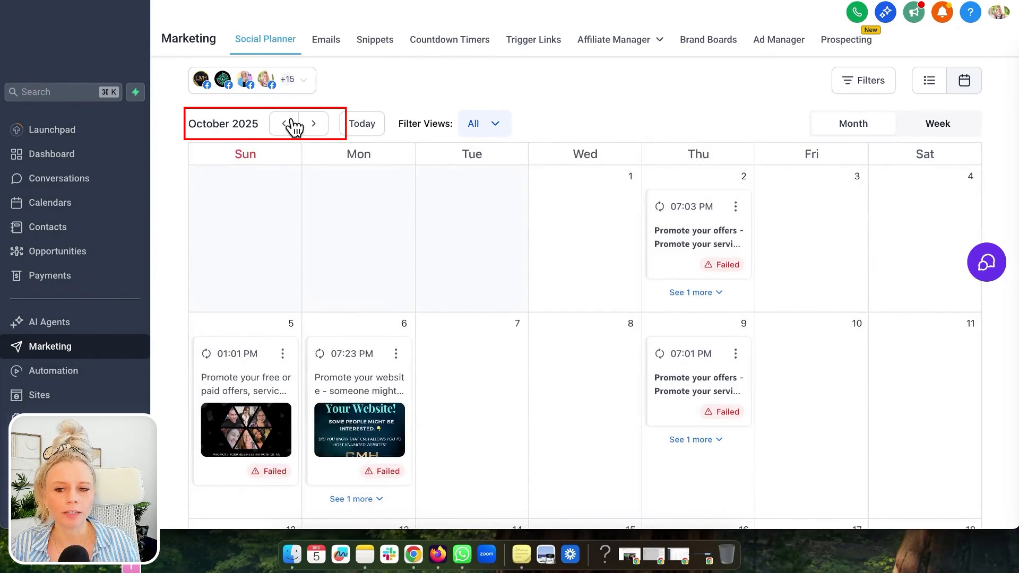
click(315, 126)
click(325, 126)
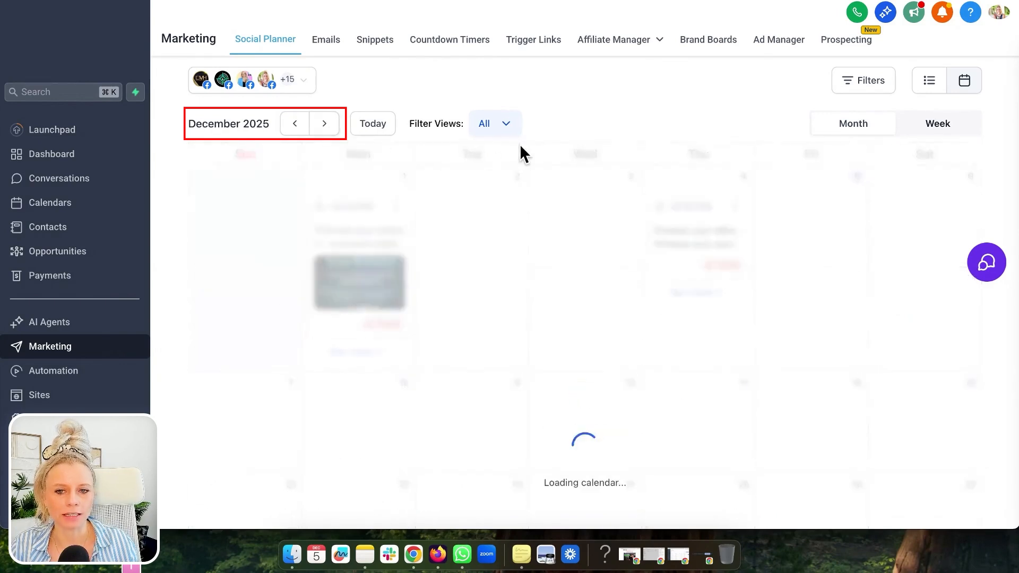
Step: Start a new filter view for the calendar and examine its Content Type and Status options
click(506, 127)
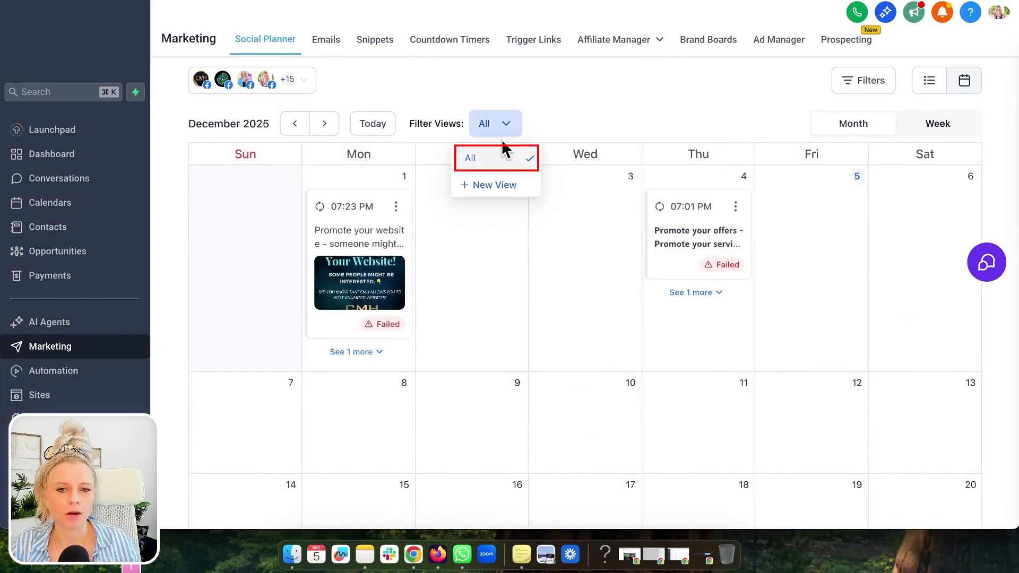
click(484, 187)
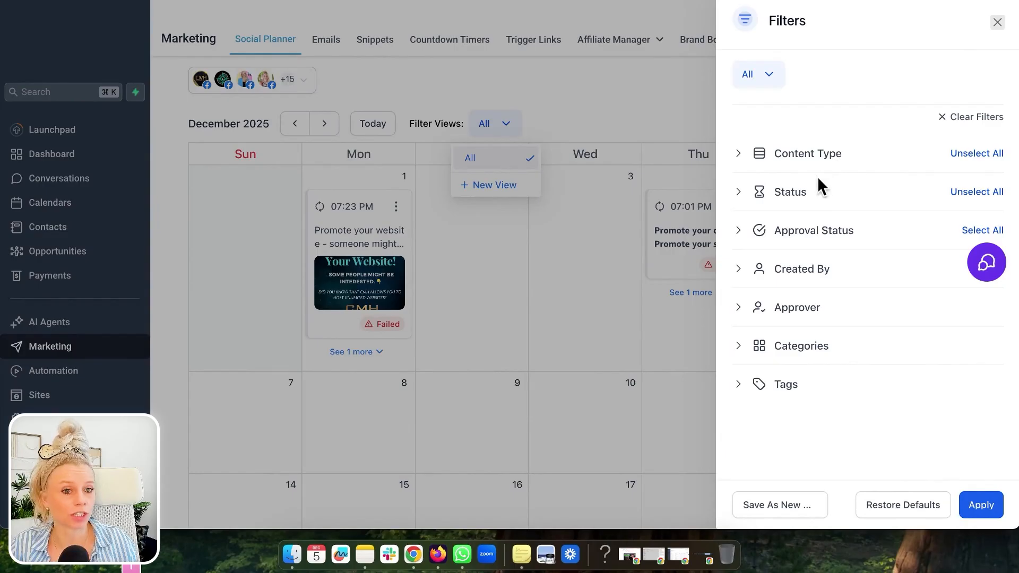
click(738, 154)
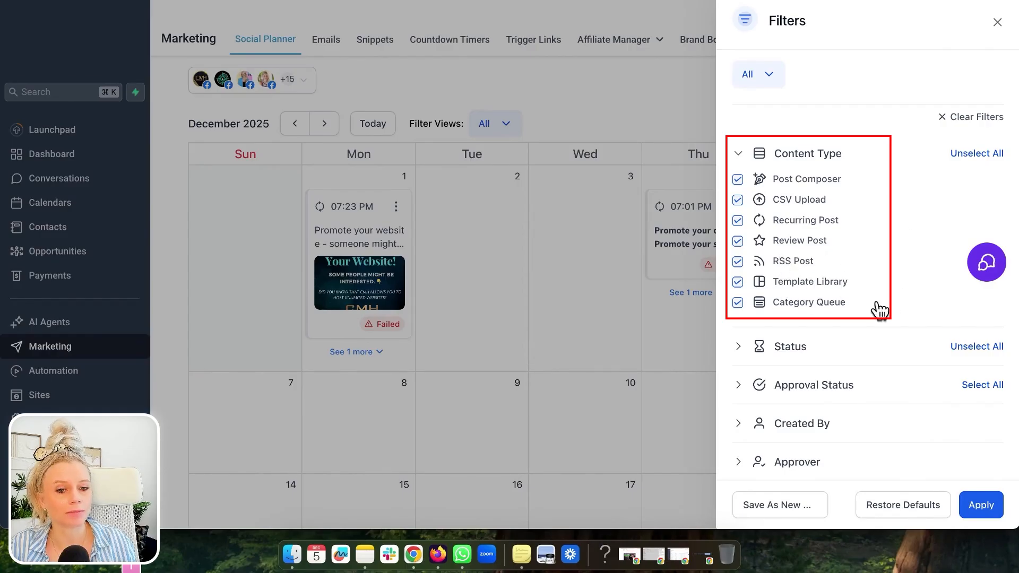
scroll(817, 288, down, 3)
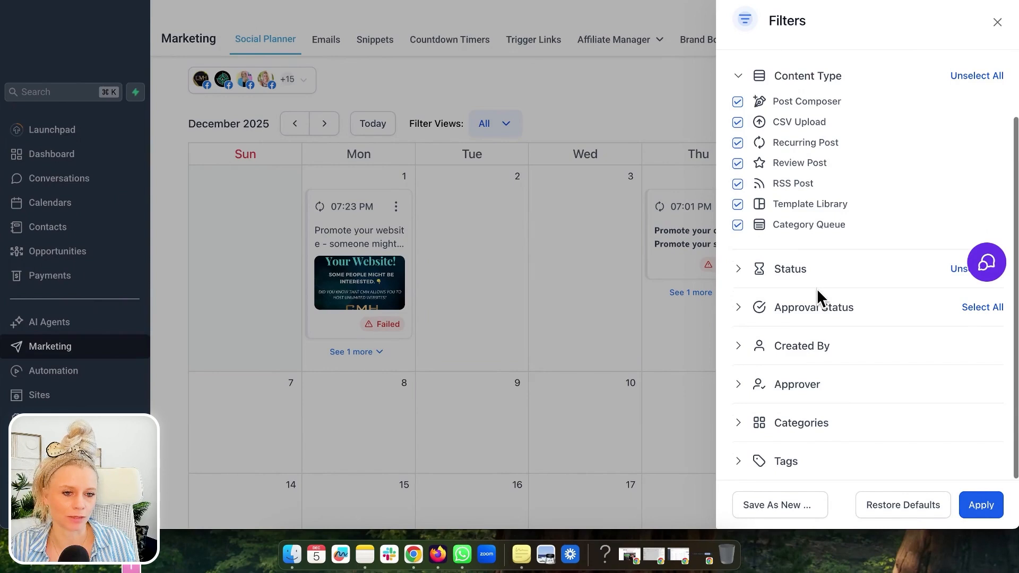
click(742, 271)
scroll(823, 342, down, 3)
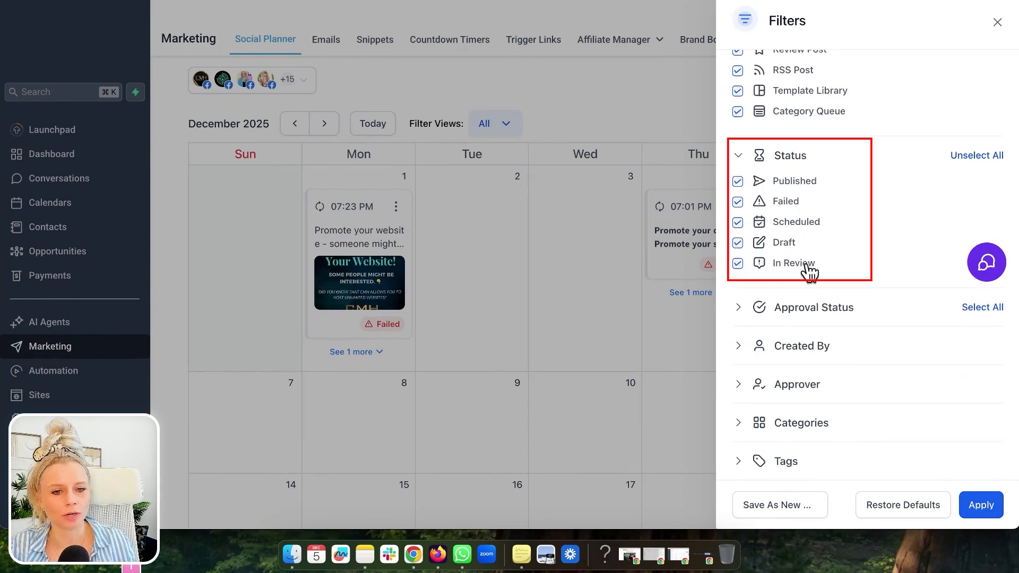
Step: Try out the Rejected option of the Approval Status filter and clear it again
click(818, 308)
scroll(830, 359, down, 1)
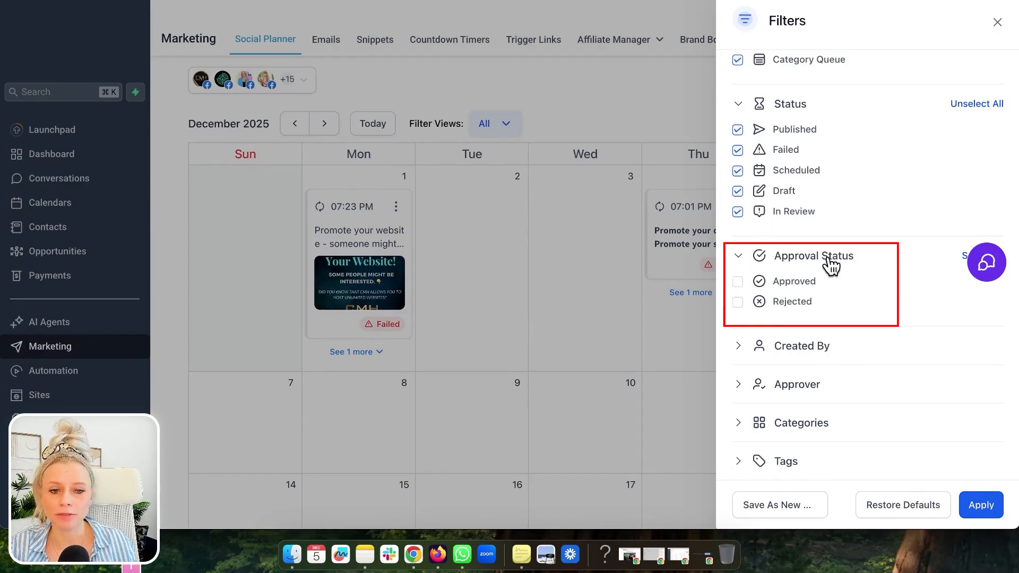
click(737, 302)
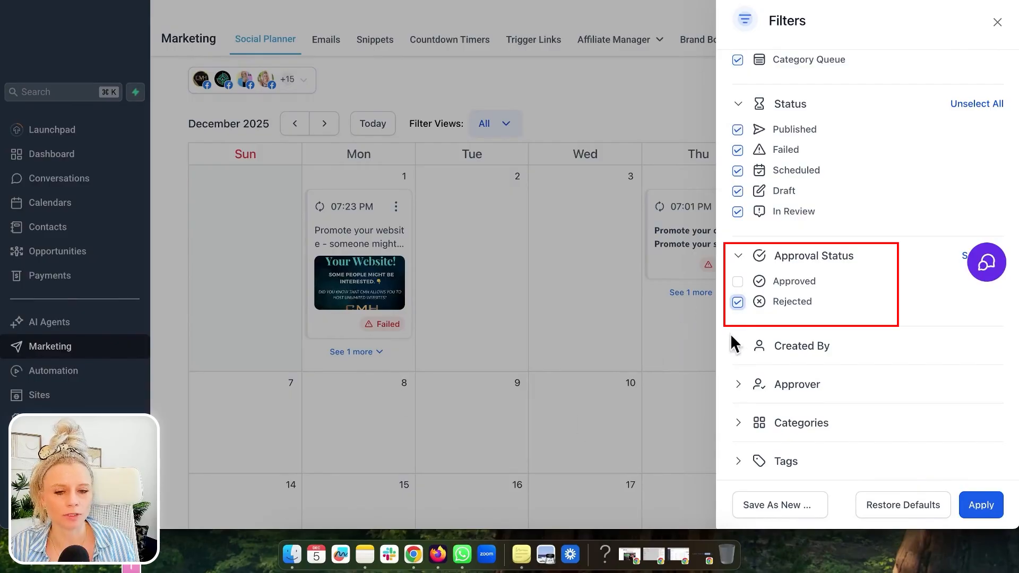
click(738, 302)
Step: Examine the Created By, Approver, Categories and Tags options of the post filters
click(780, 345)
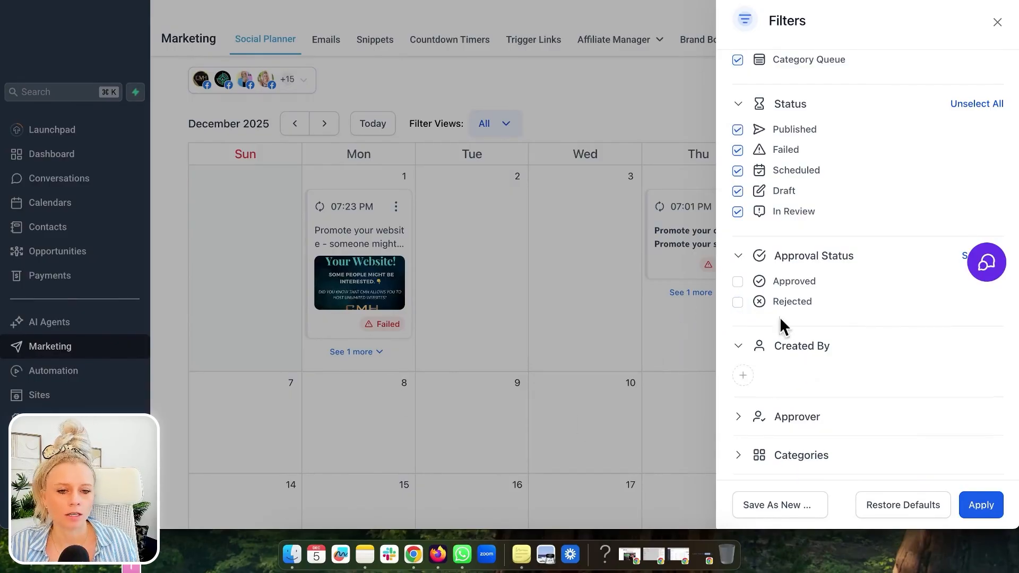
scroll(807, 376, down, 1)
click(739, 384)
scroll(835, 402, down, 1)
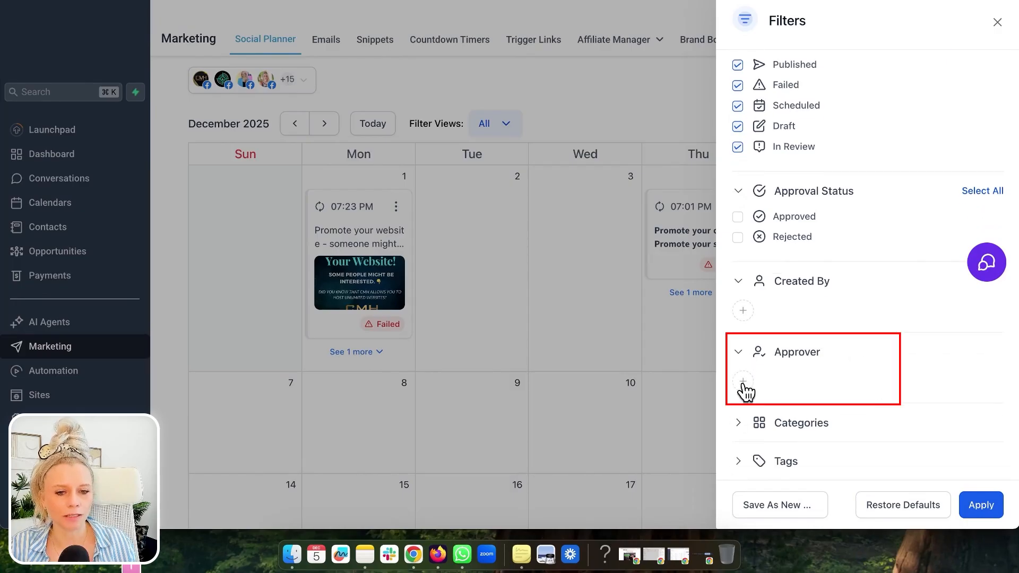
click(738, 423)
scroll(743, 430, down, 1)
click(778, 423)
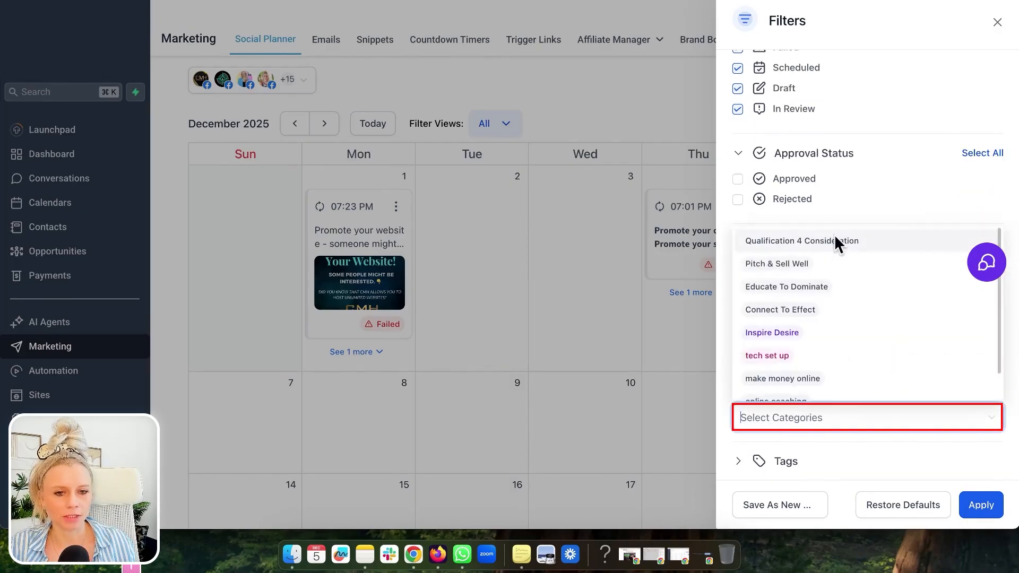
scroll(837, 244, down, 1)
click(738, 461)
scroll(849, 435, down, 2)
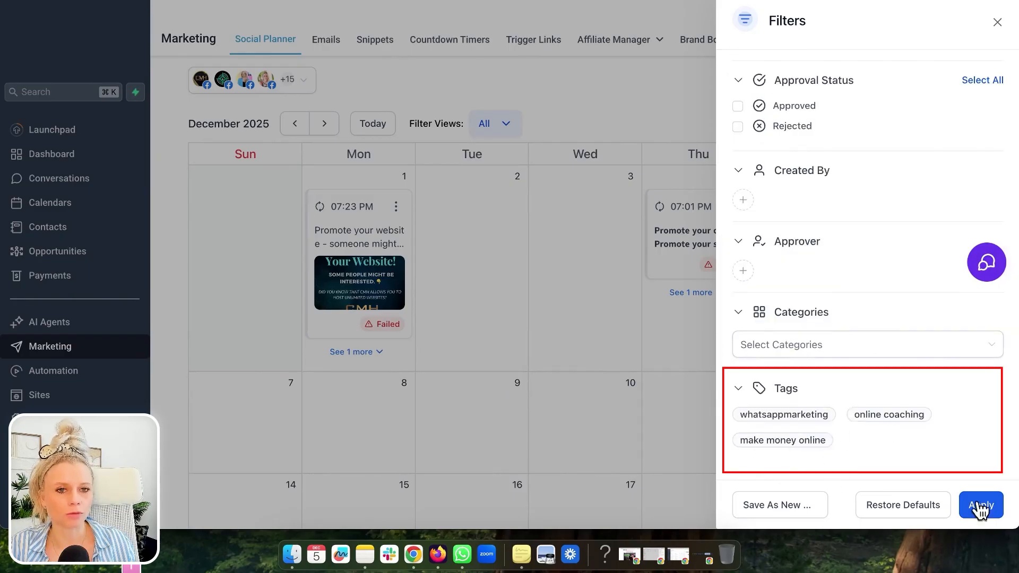
Step: Leave the post filters without applying them and start creating a new social post
click(996, 23)
scroll(734, 85, up, 3)
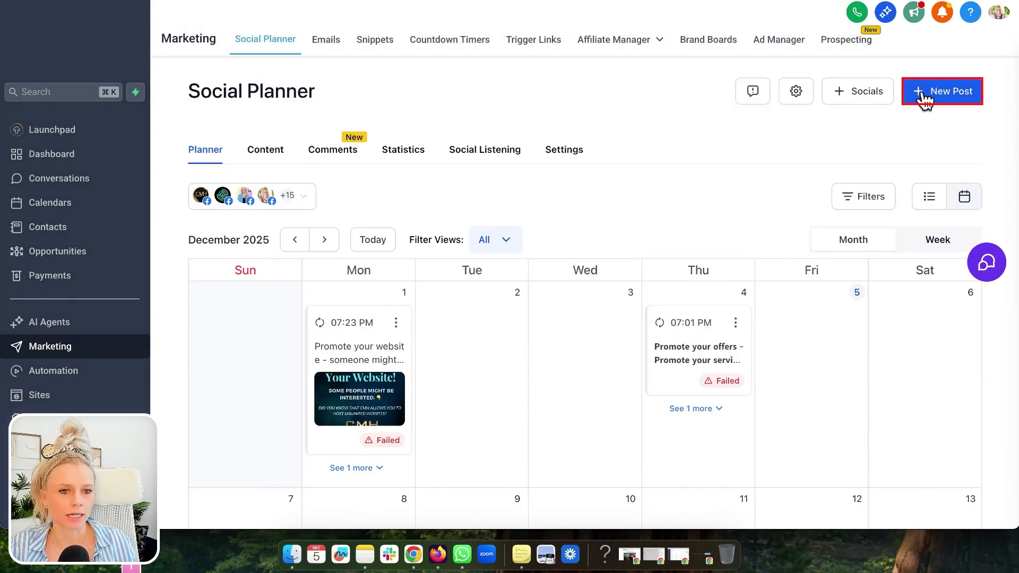
click(948, 105)
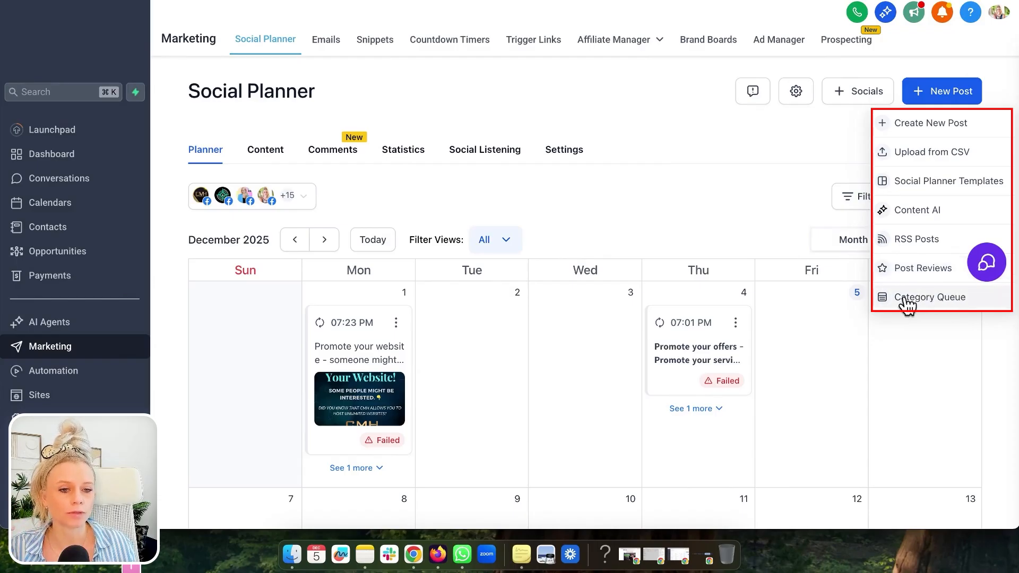
click(918, 132)
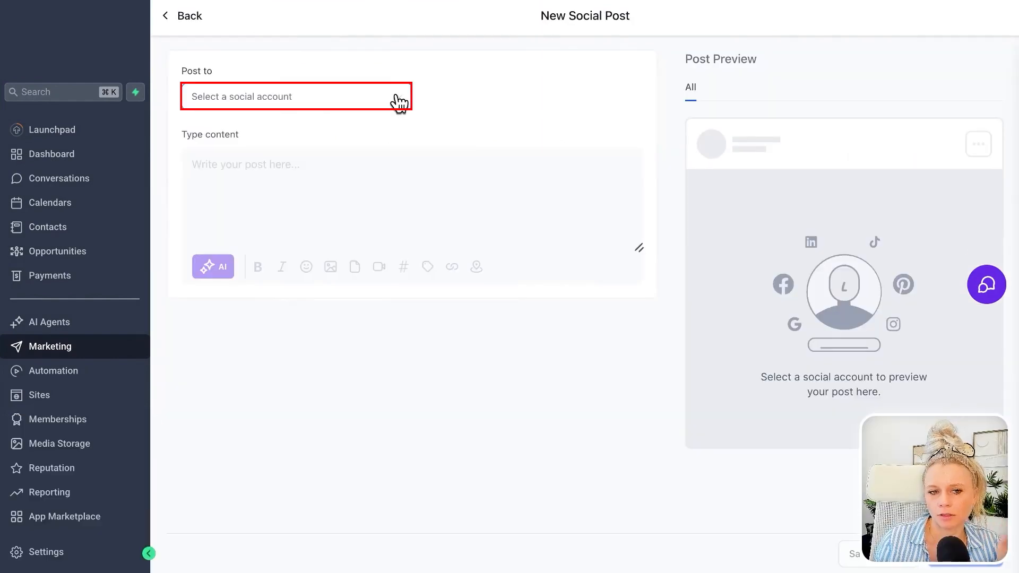
Step: Choose the personal-brand Facebook page from all accounts as the post's destination and go to its content
click(399, 102)
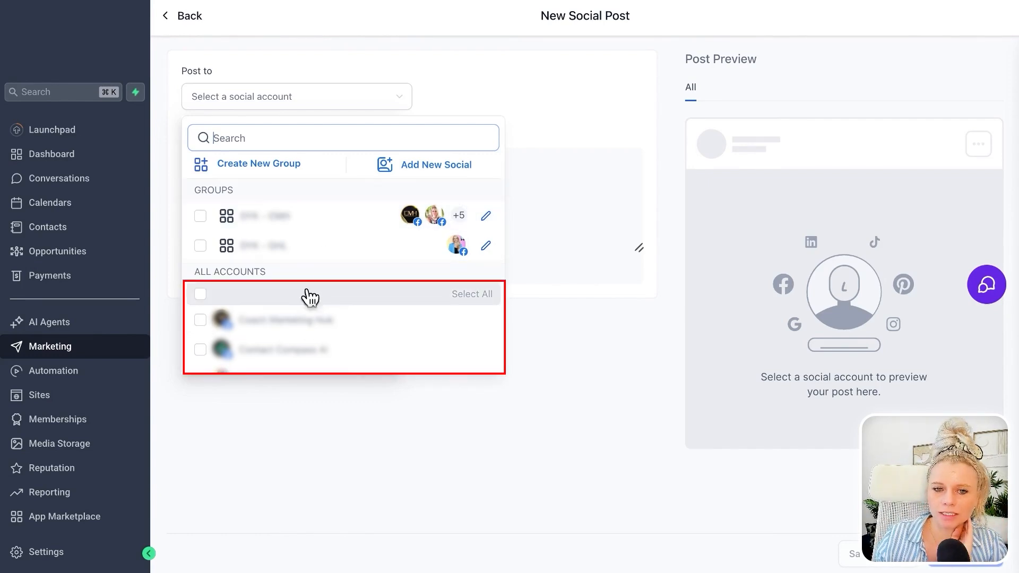
scroll(200, 234, down, 3)
click(200, 234)
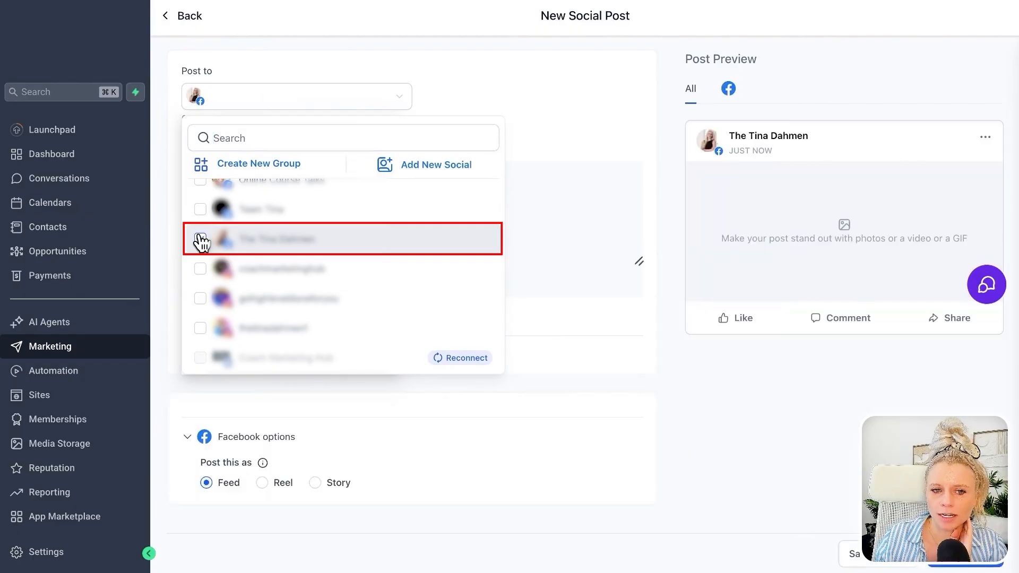
click(470, 83)
click(257, 188)
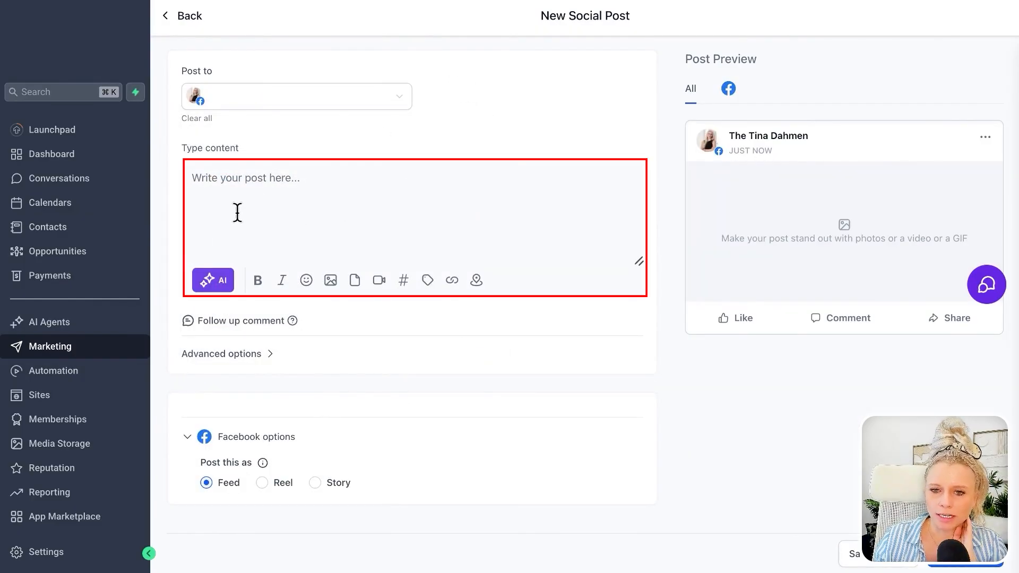
Step: Start generating the post content with AI, keeping English (US) as the language and setting the tone of voice to Friendly
click(217, 290)
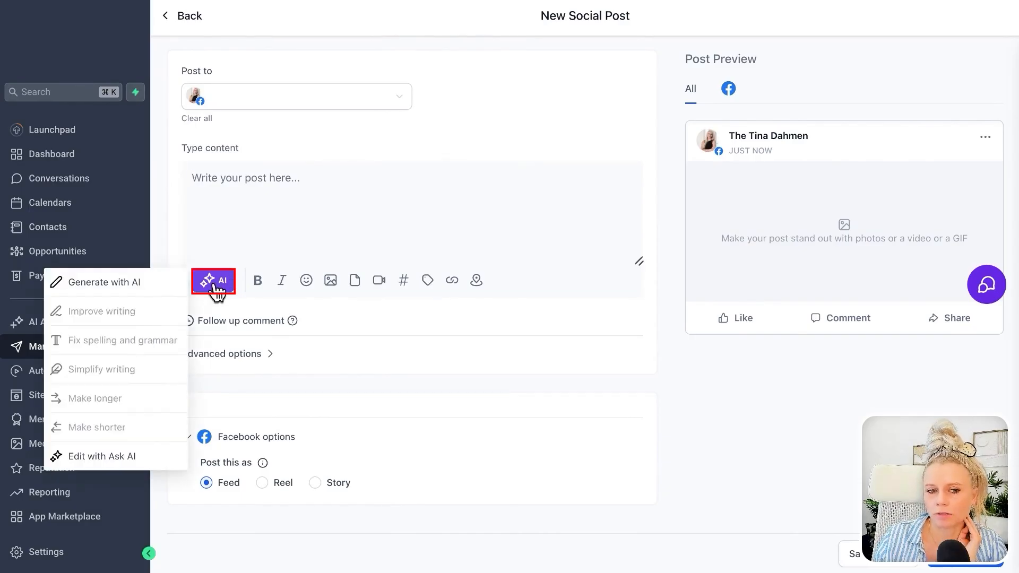
click(143, 292)
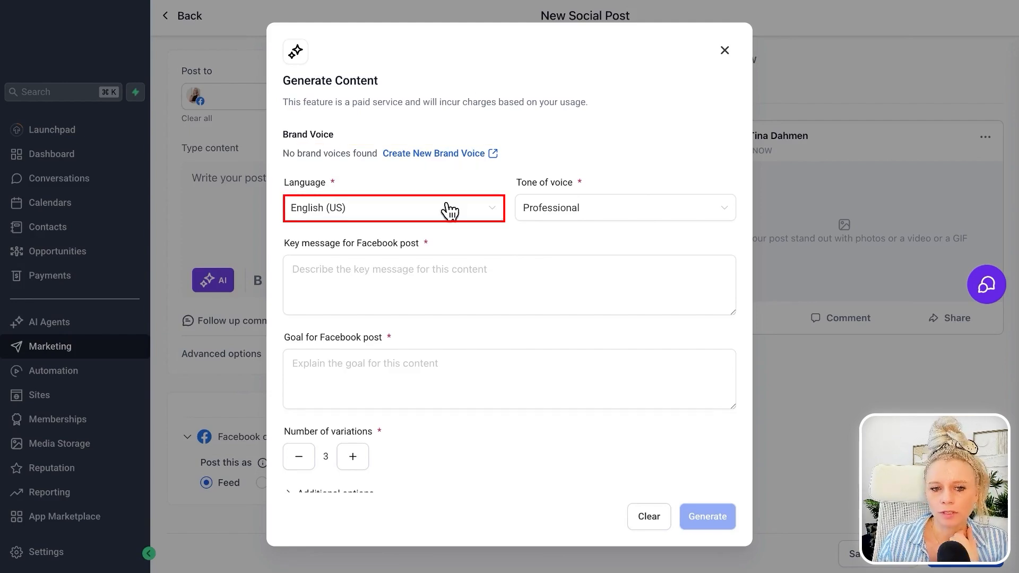
click(308, 210)
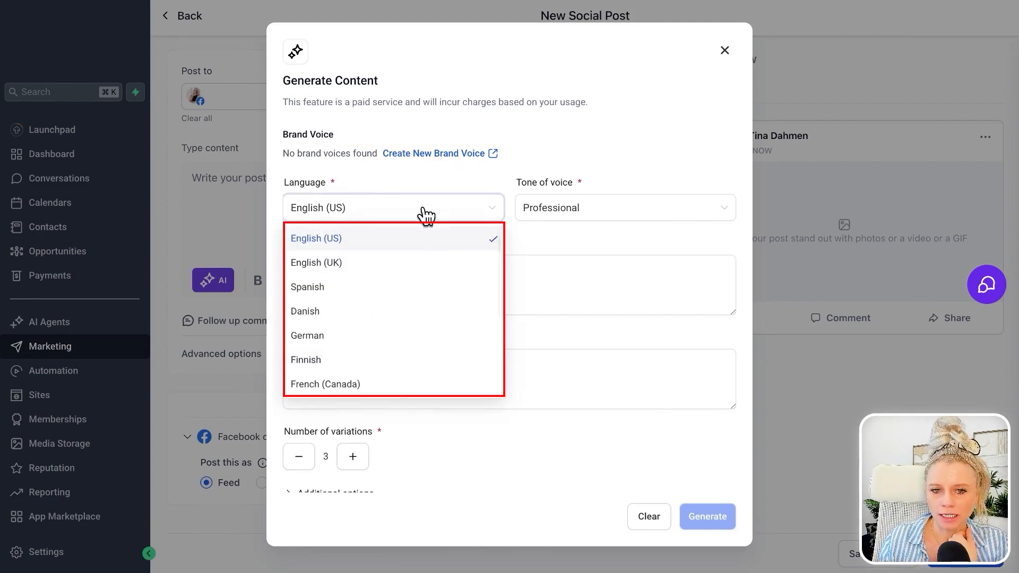
click(424, 212)
click(599, 211)
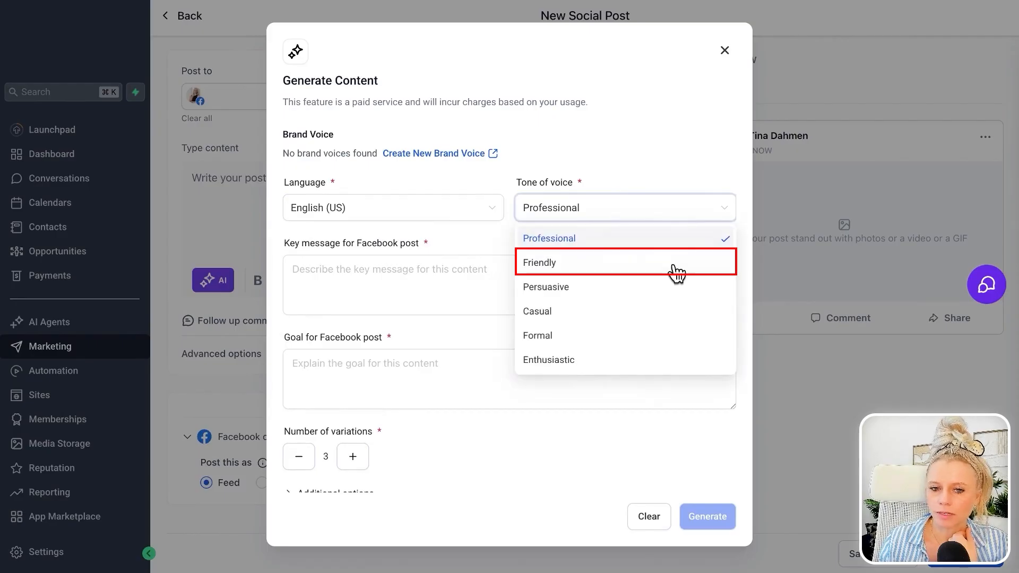
click(571, 266)
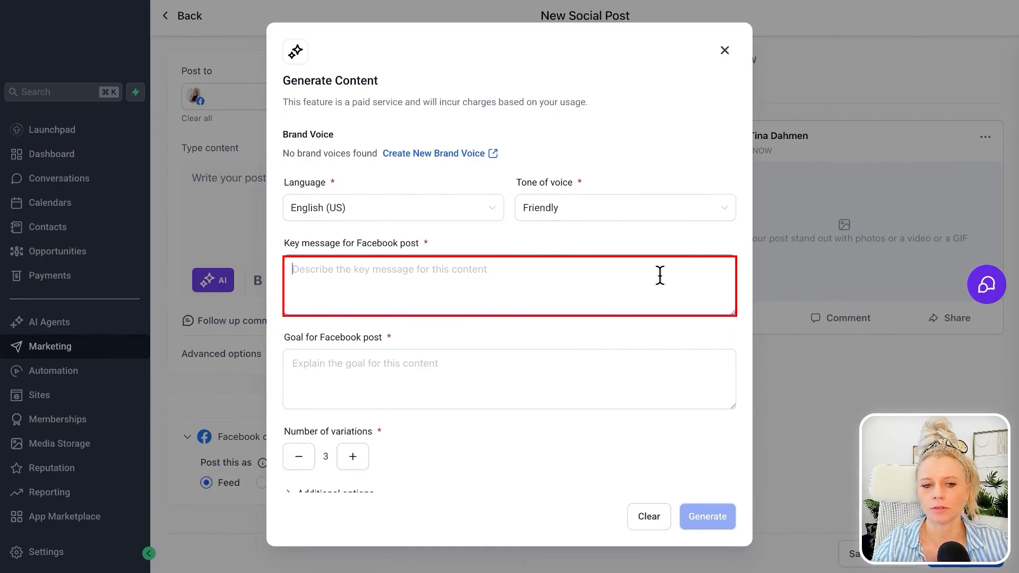
Step: Enter the key message "don't run ads unless you make 6 figures / year" and the goal "to educate audience"
text(don't run ads unless you make 6 figures / year)
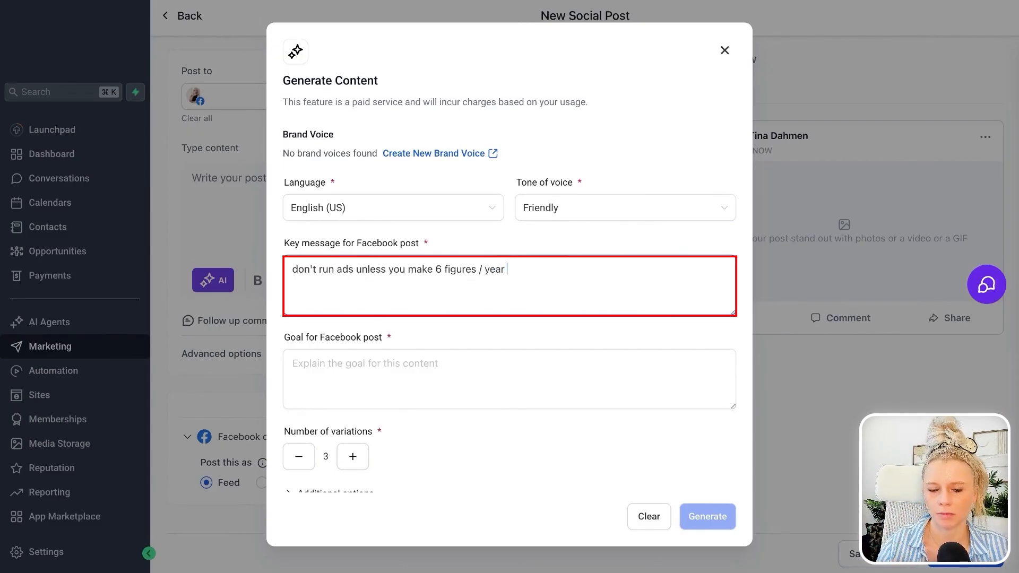
scroll(597, 318, down, 1)
click(508, 370)
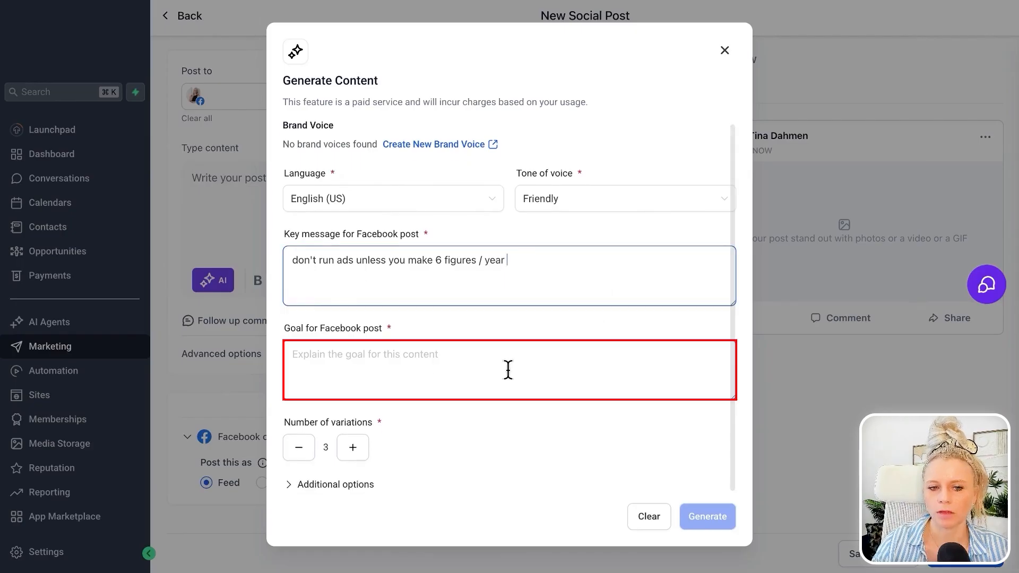
text(to educate audience)
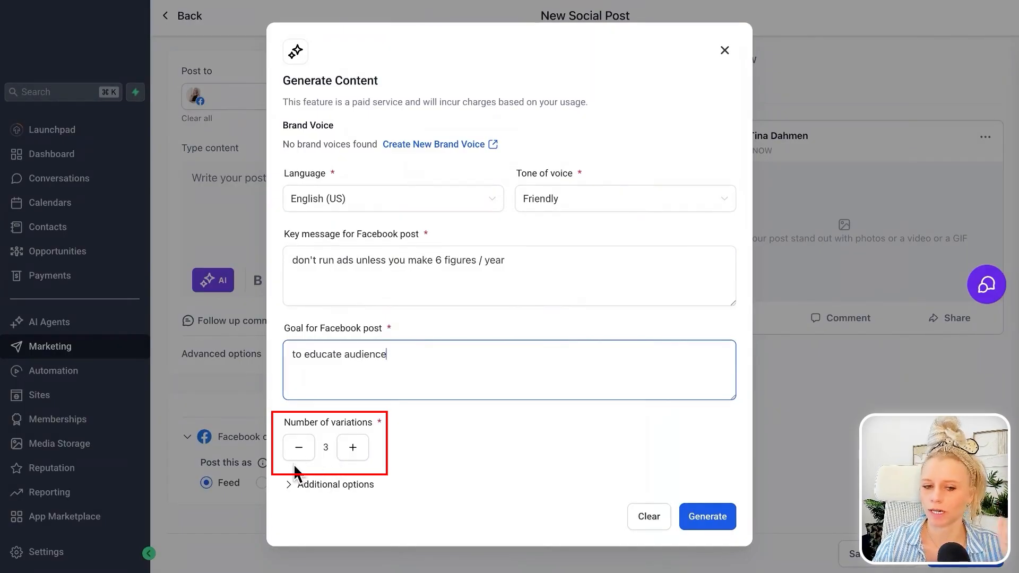
Step: Under the additional options, enter the call to action "Comment "ME" to get the free Organic Lead Gen PDF" and the target audience "female coaches 35-65"
click(292, 485)
scroll(394, 464, down, 5)
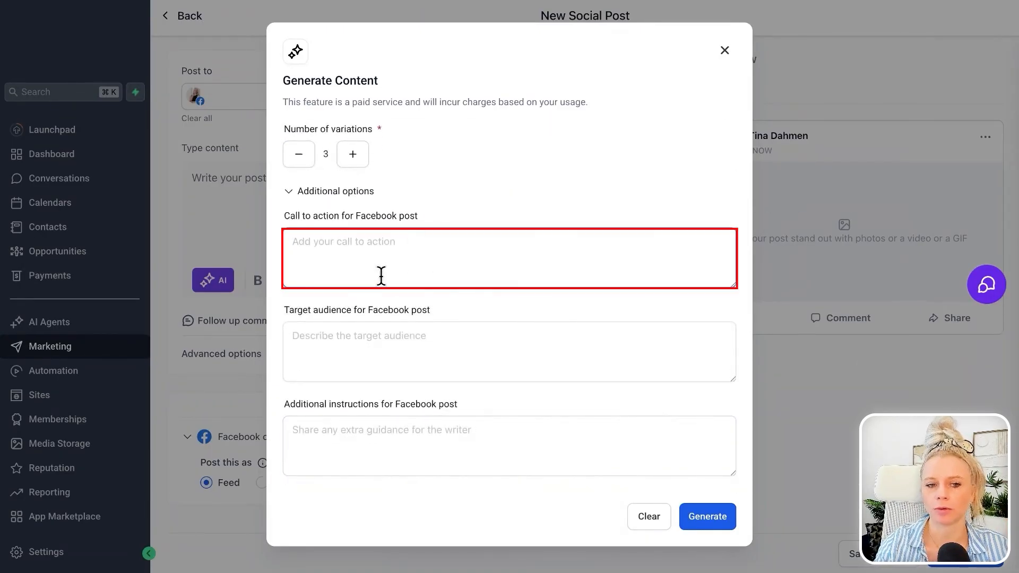
text(Comment "ME" to get the free Organic Lead Gen PDF)
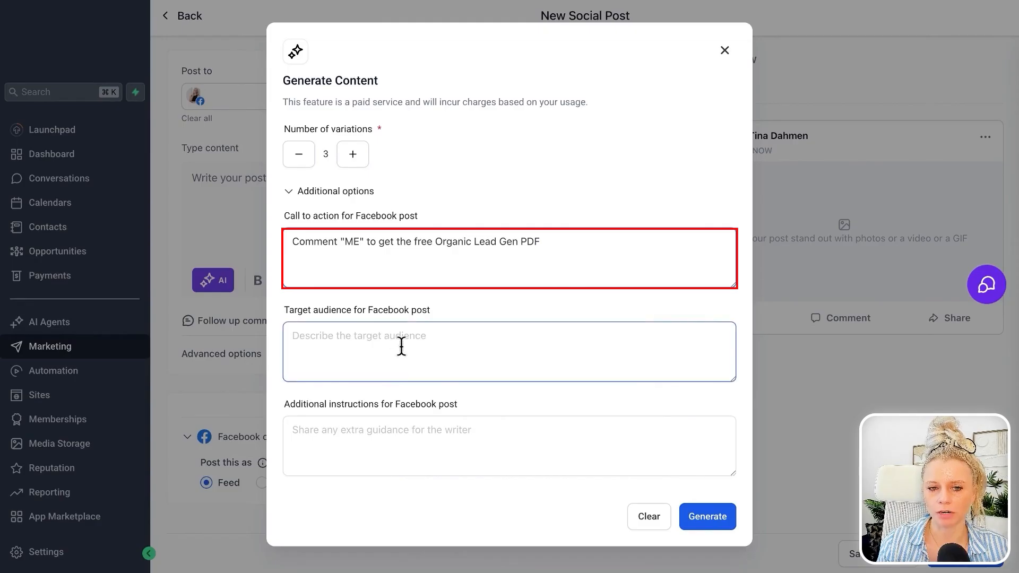
scroll(405, 311, up, 3)
scroll(461, 205, down, 3)
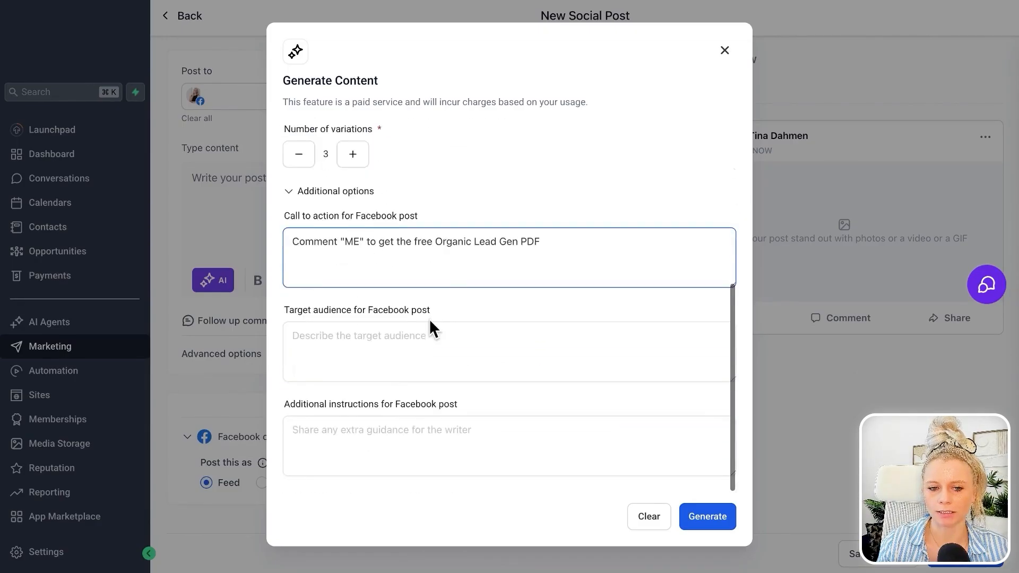
click(390, 355)
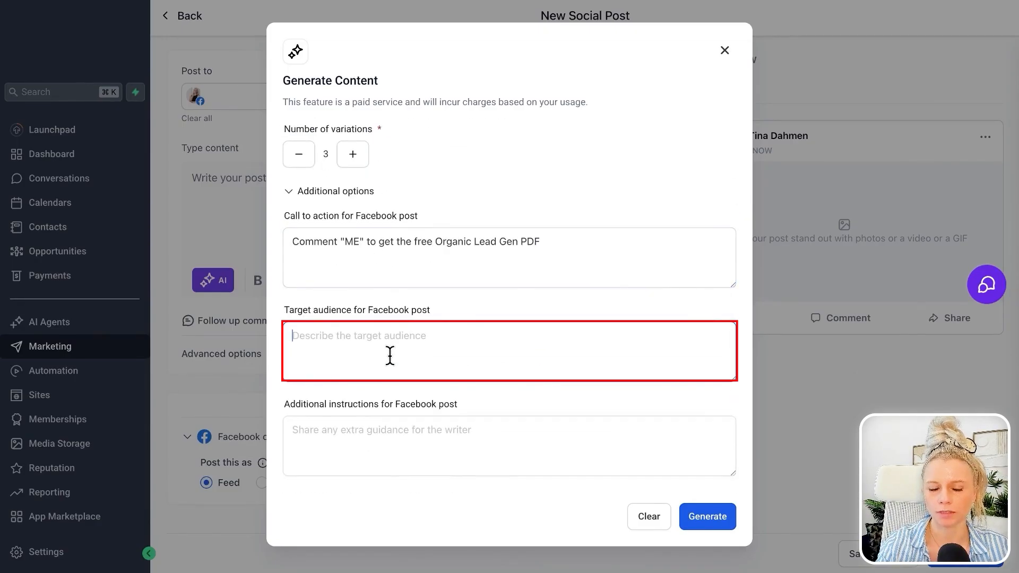
text(female coaches 35-65)
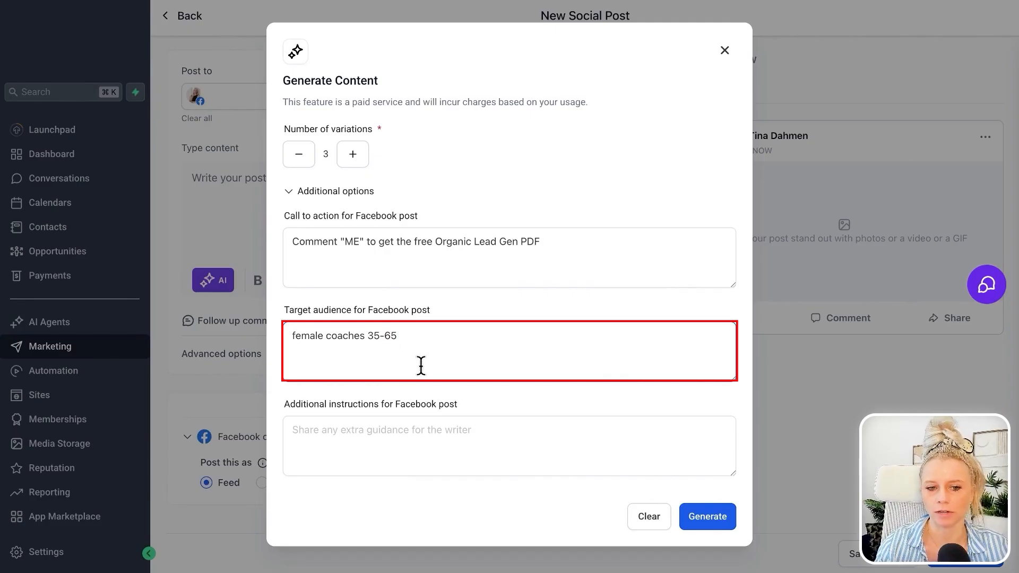
Step: Add the instruction "keep it short around 200-300 words" and generate the content variations
click(364, 467)
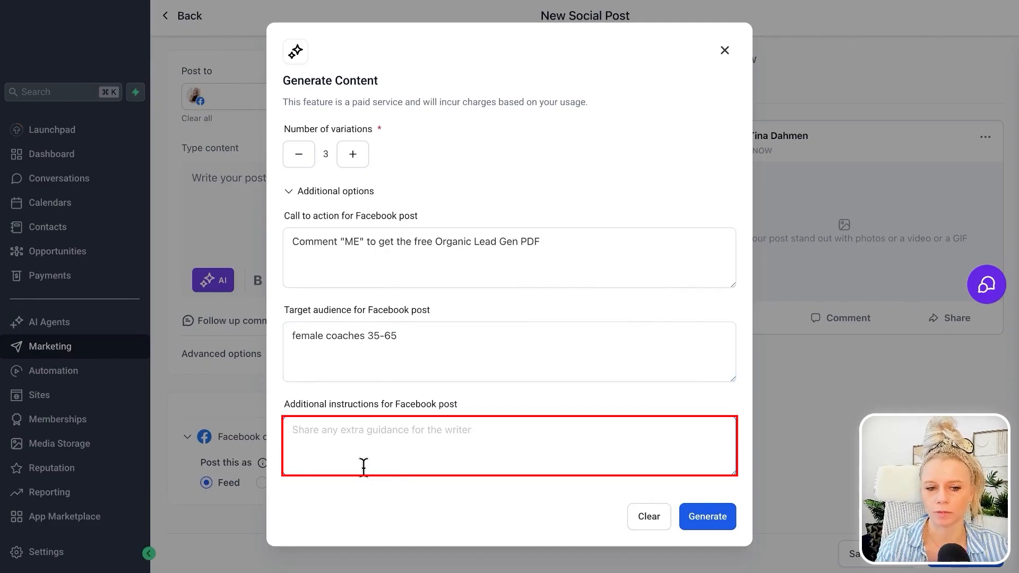
text(keep it short around 200-300 words)
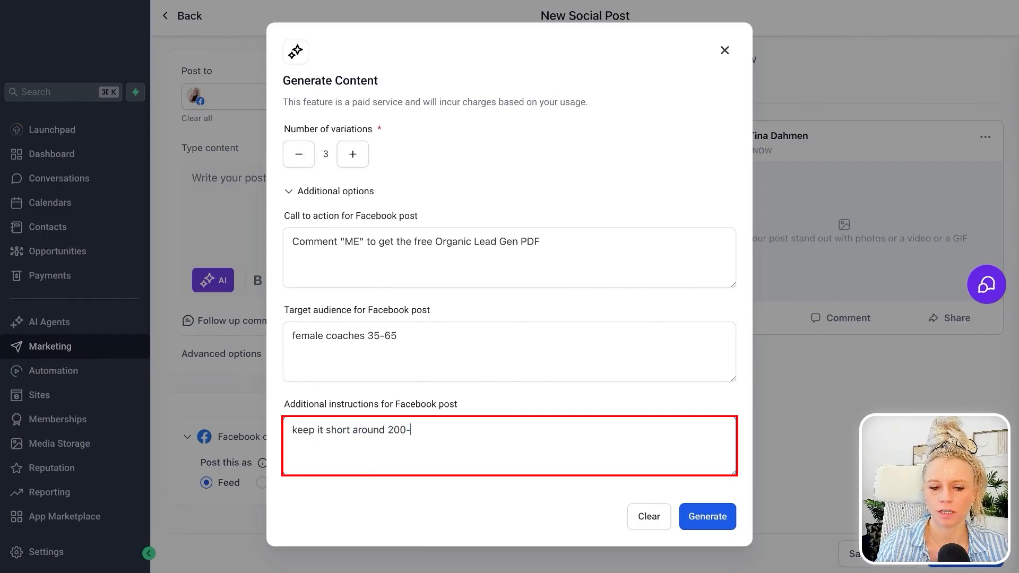
click(721, 525)
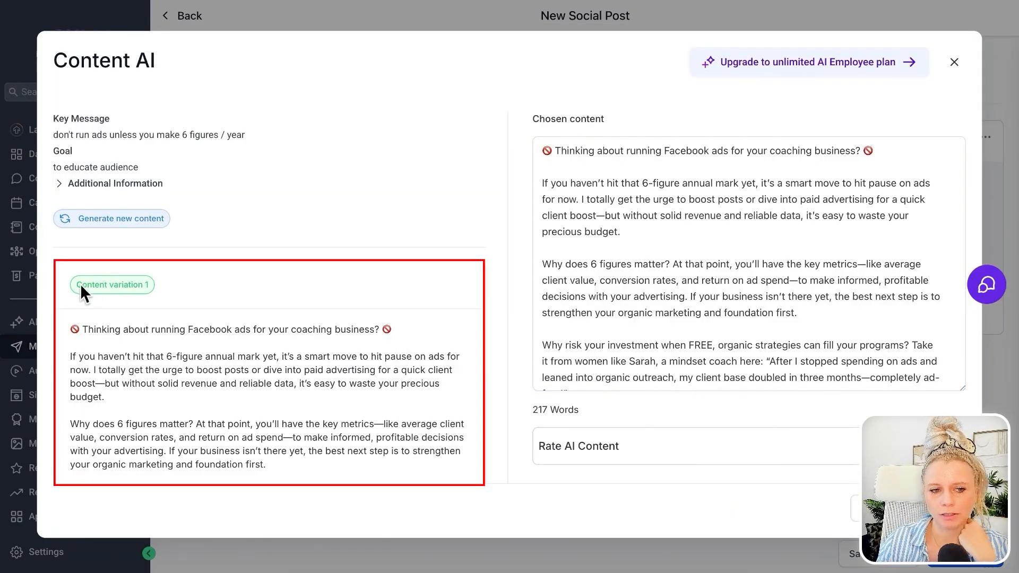
Step: Examine the generated content variations and the additional information they are based on
scroll(125, 358, down, 10)
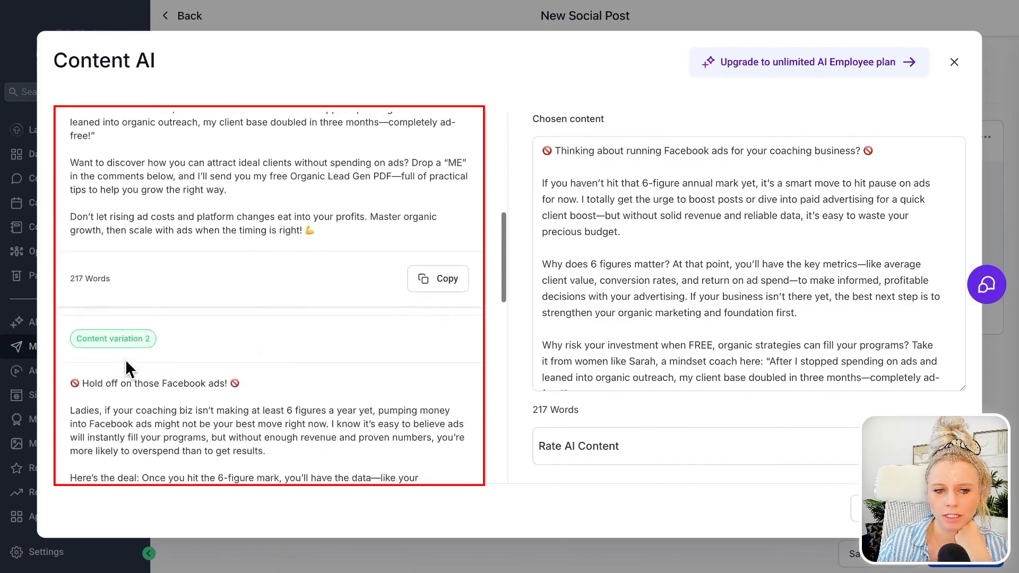
scroll(106, 340, down, 10)
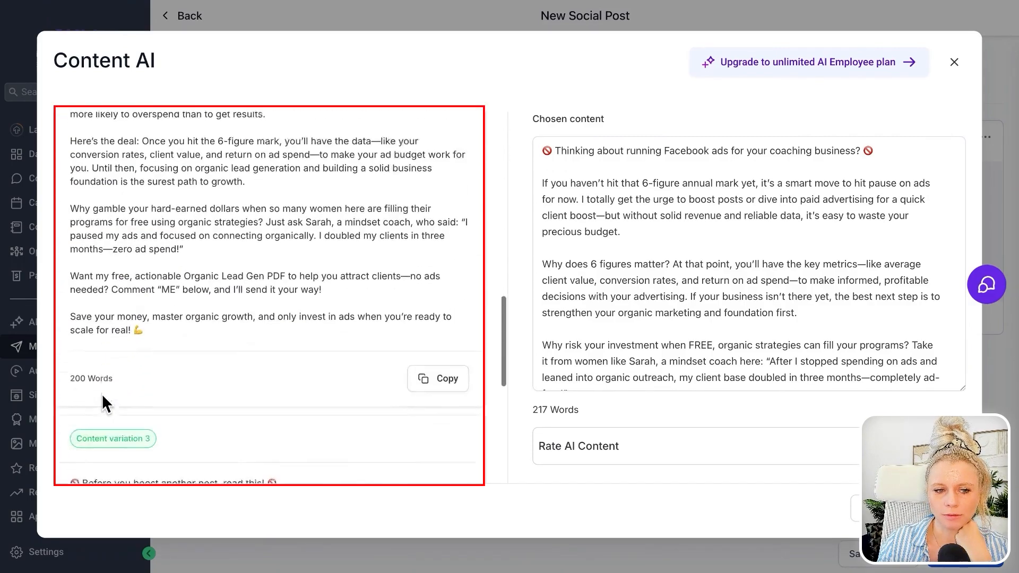
scroll(106, 329, down, 1)
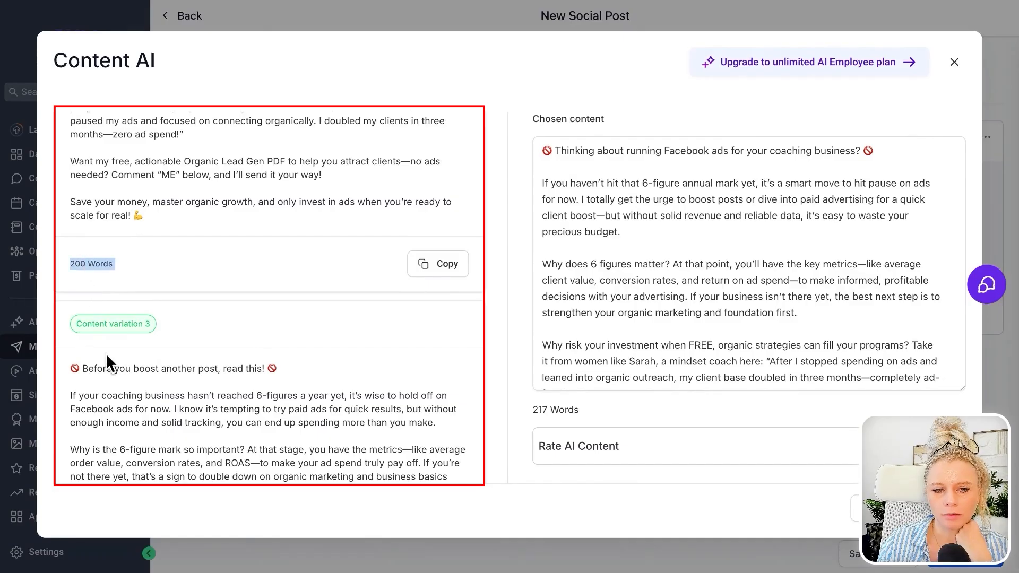
scroll(106, 352, down, 6)
scroll(100, 435, up, 20)
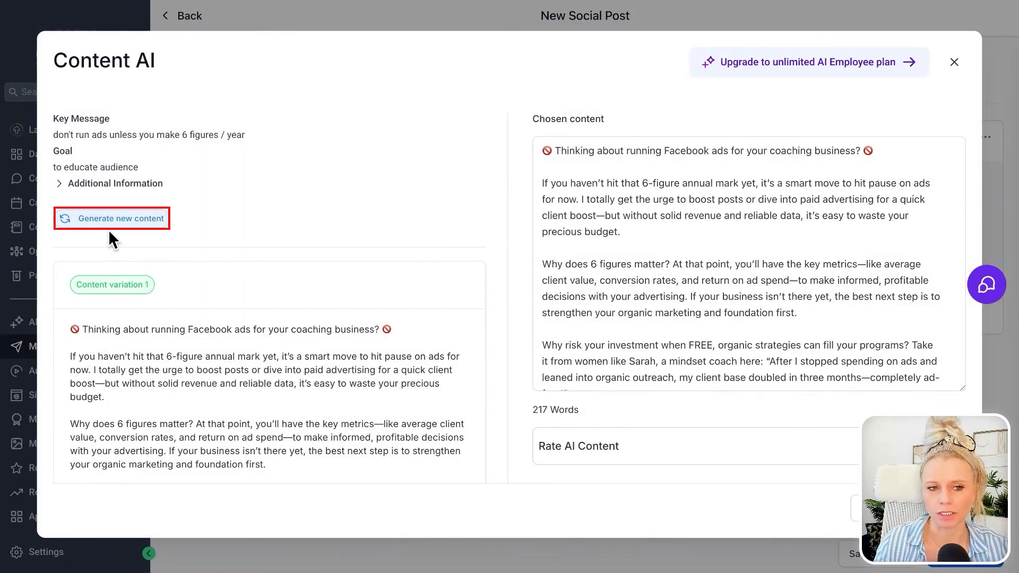
click(116, 185)
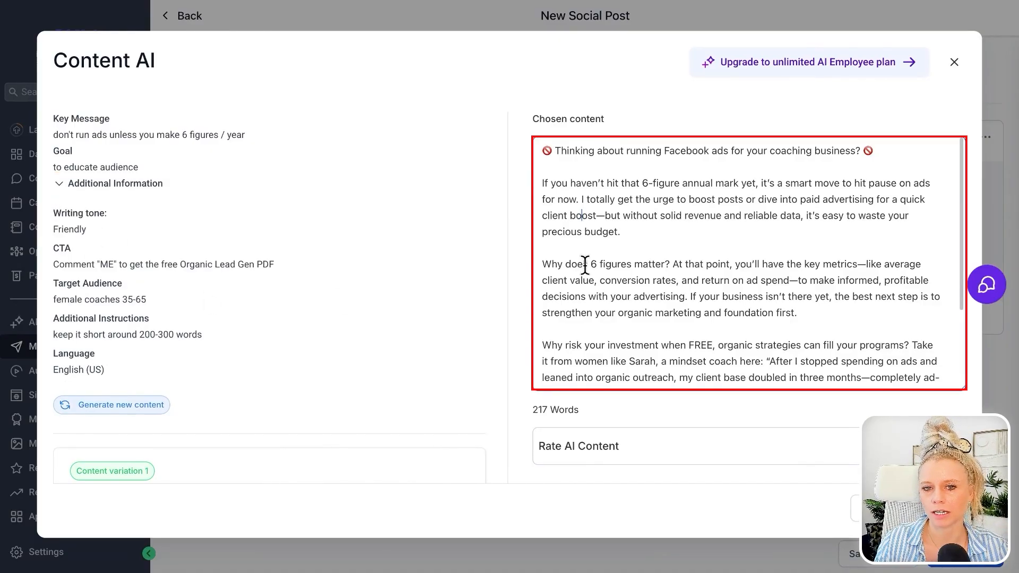
Step: Read through the chosen content, insert it into the post and check the Facebook preview
scroll(441, 327, down, 6)
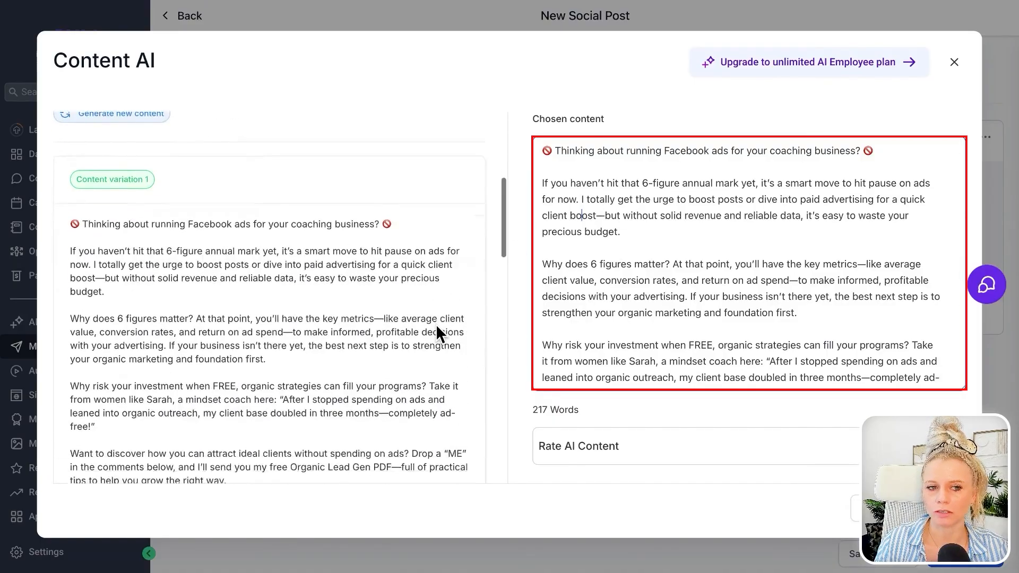
scroll(271, 307, down, 3)
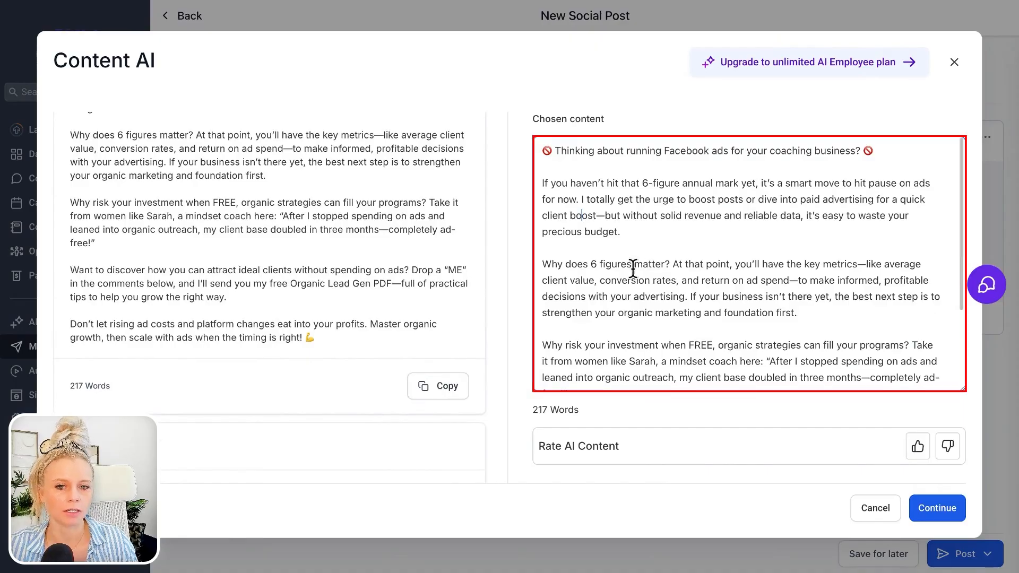
scroll(633, 268, down, 5)
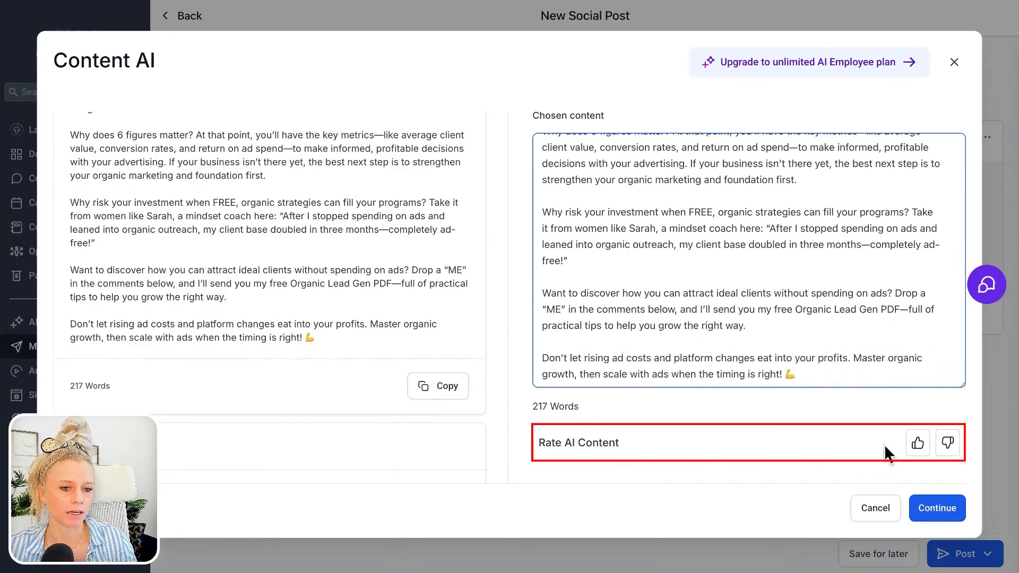
scroll(866, 346, up, 10)
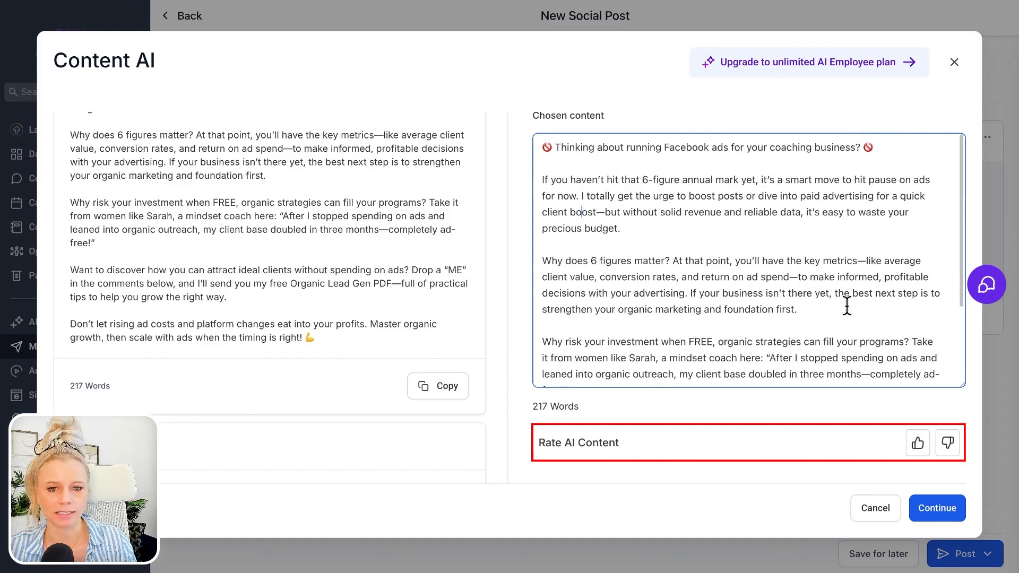
click(936, 508)
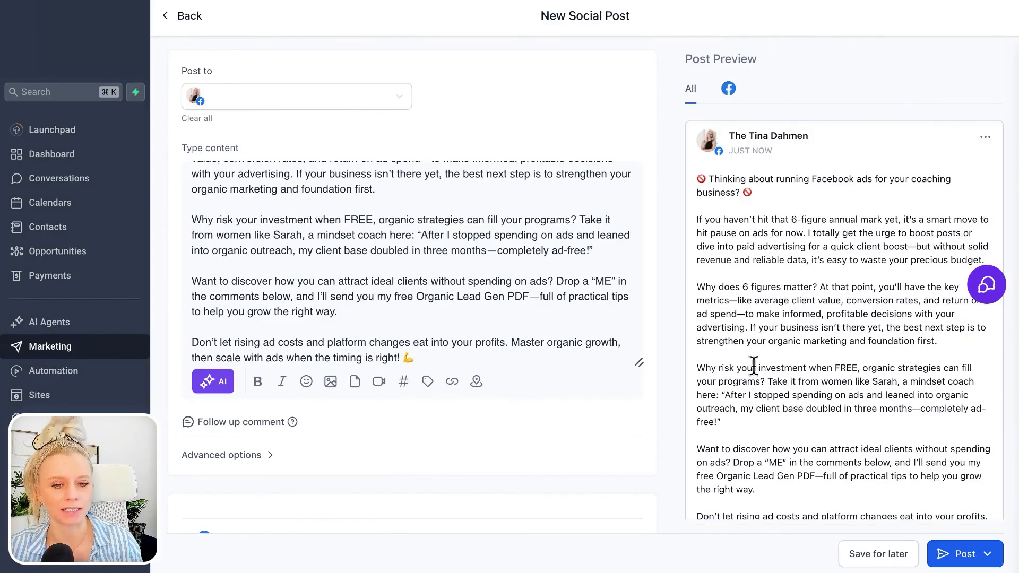
scroll(754, 366, down, 5)
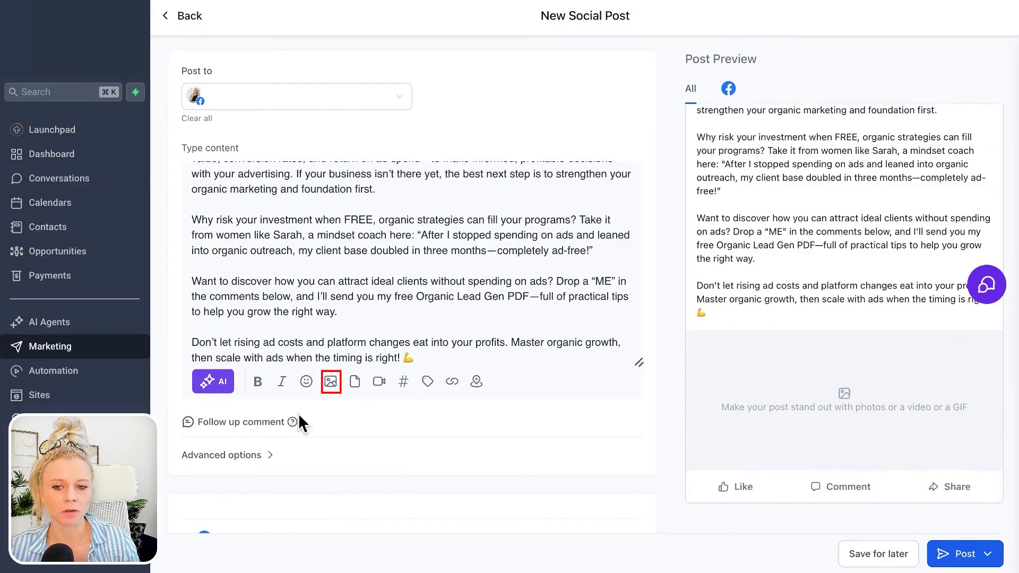
Step: Browse the media storage for images that can be uploaded to the post
click(331, 384)
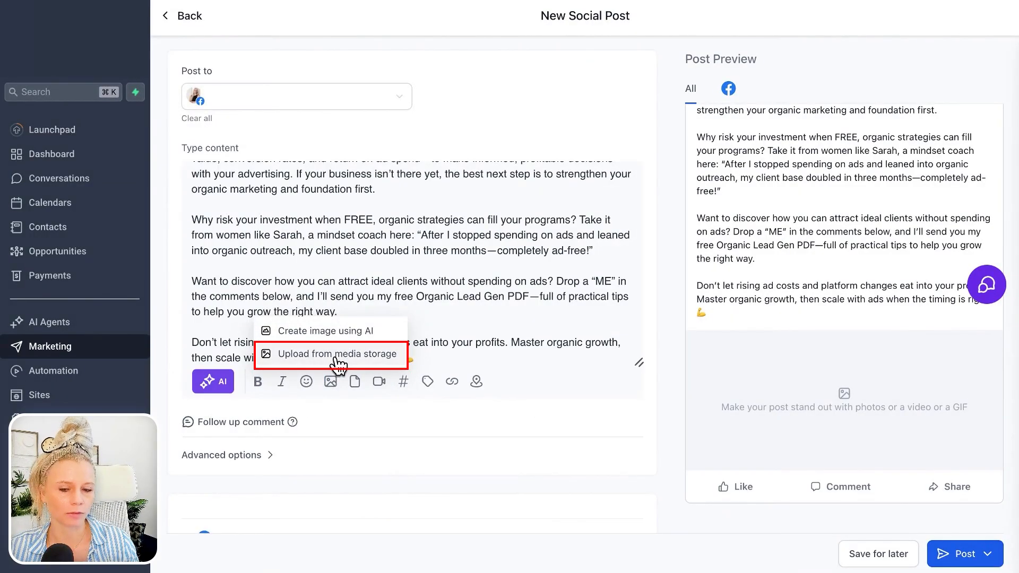
click(338, 357)
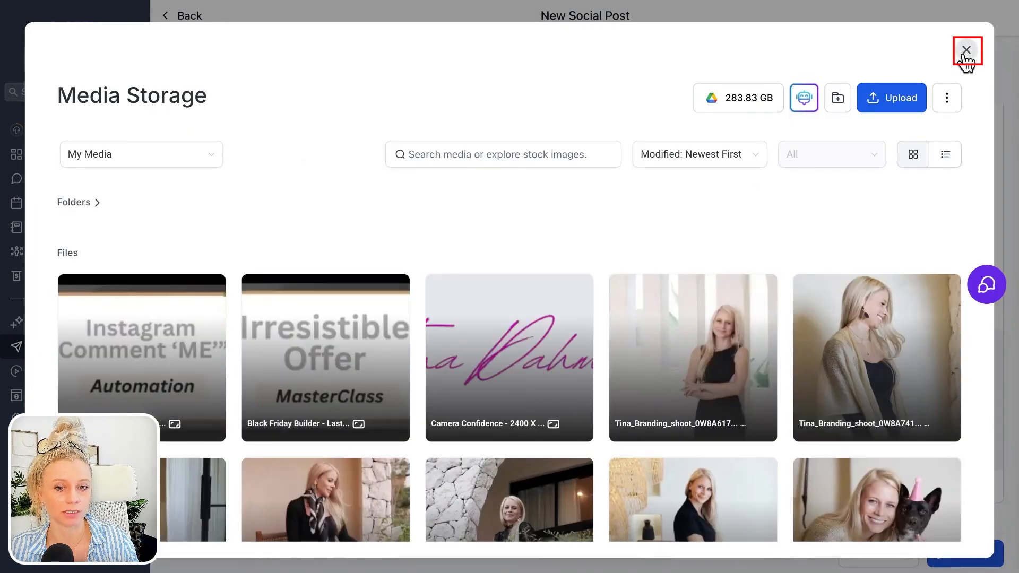
click(966, 50)
Step: Generate three AI image variations in Photo style from the description "show a female coach working on her laptop in Bali"
click(330, 381)
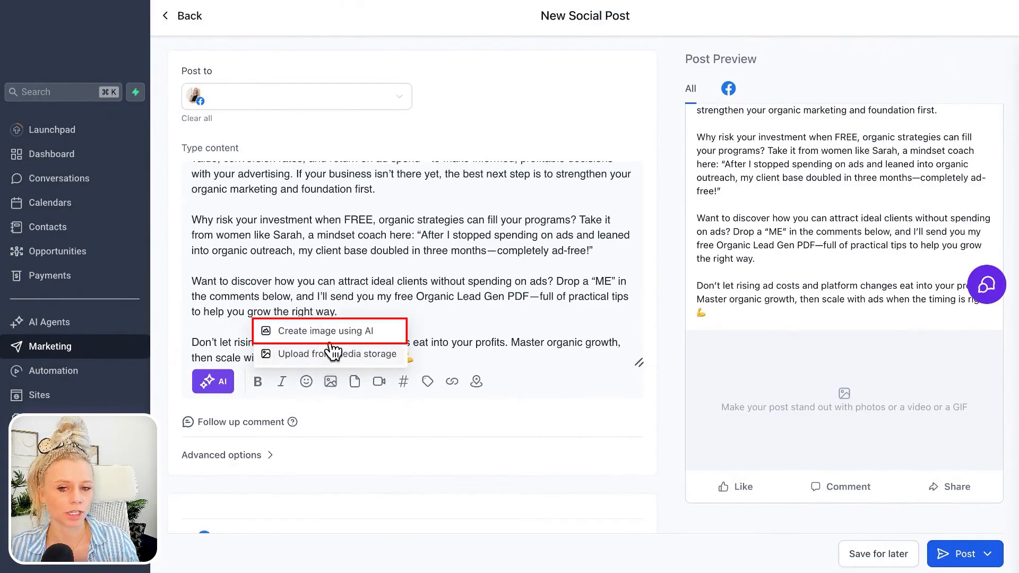
click(331, 333)
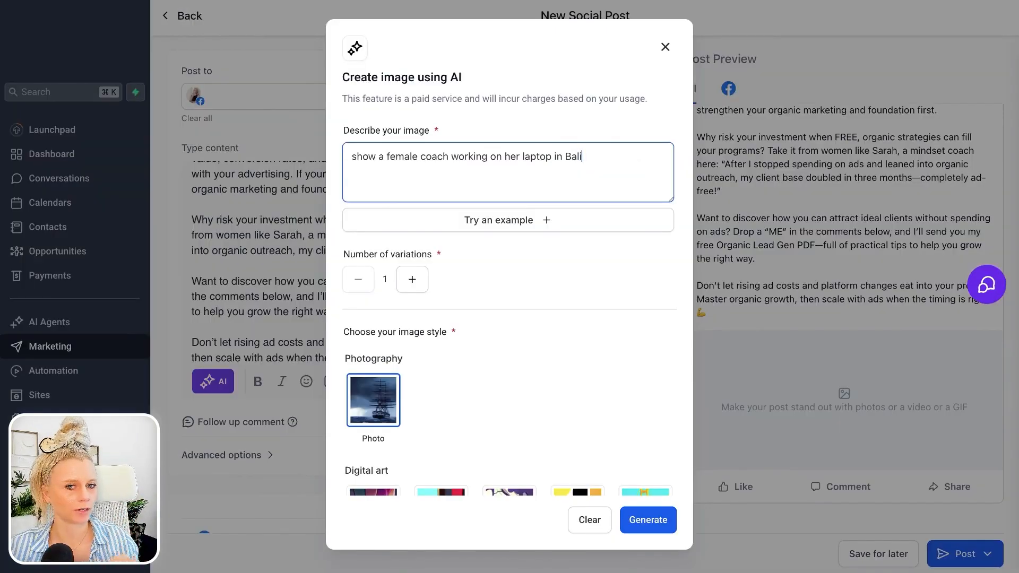
click(413, 280)
click(412, 280)
scroll(478, 295, down, 3)
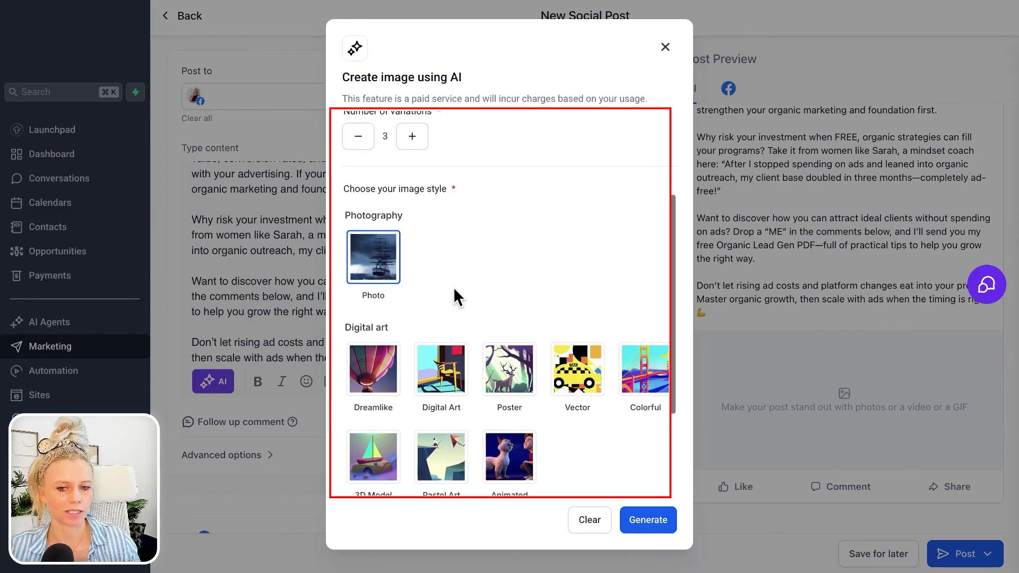
scroll(454, 286, down, 2)
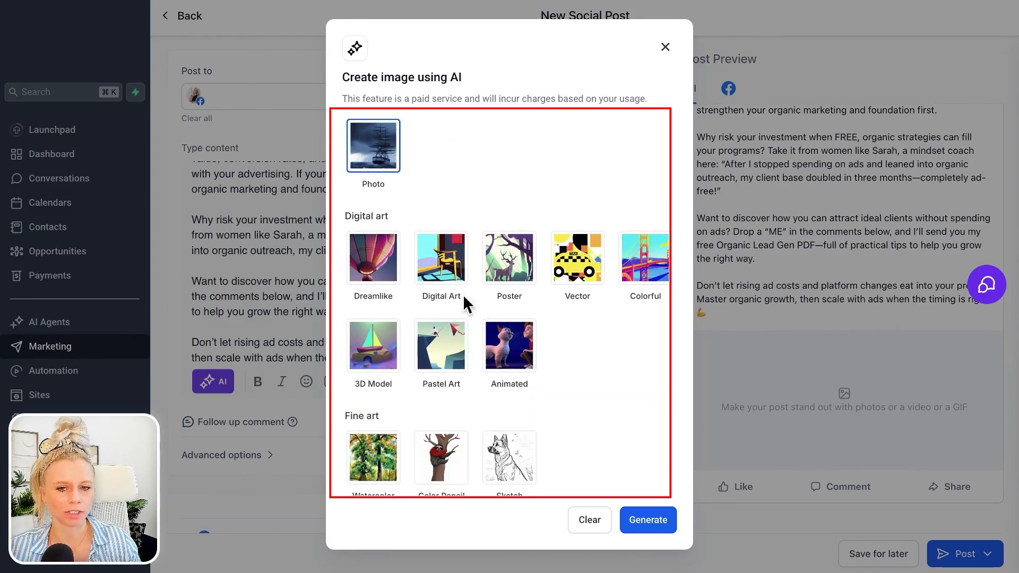
scroll(616, 329, down, 1)
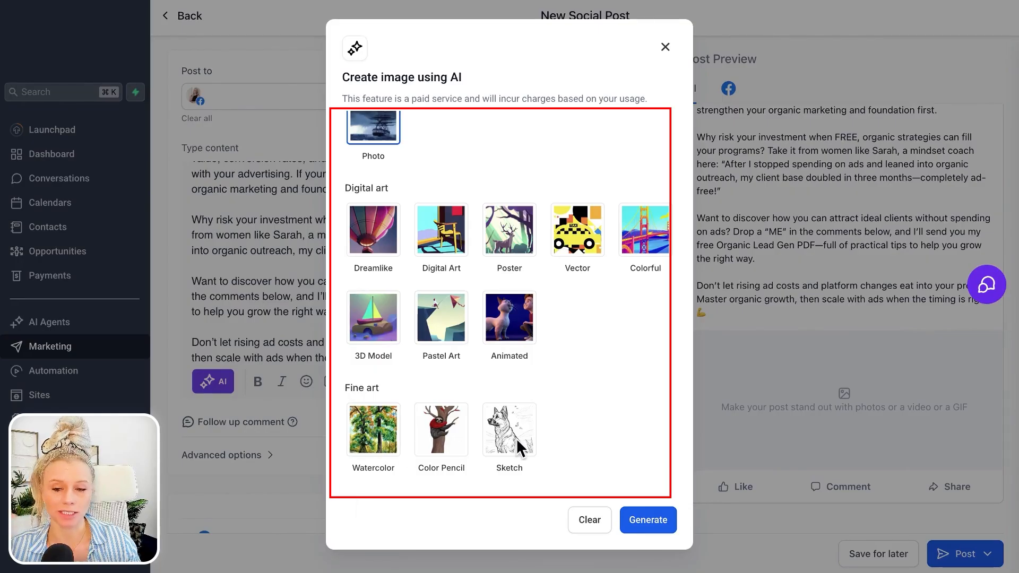
click(652, 518)
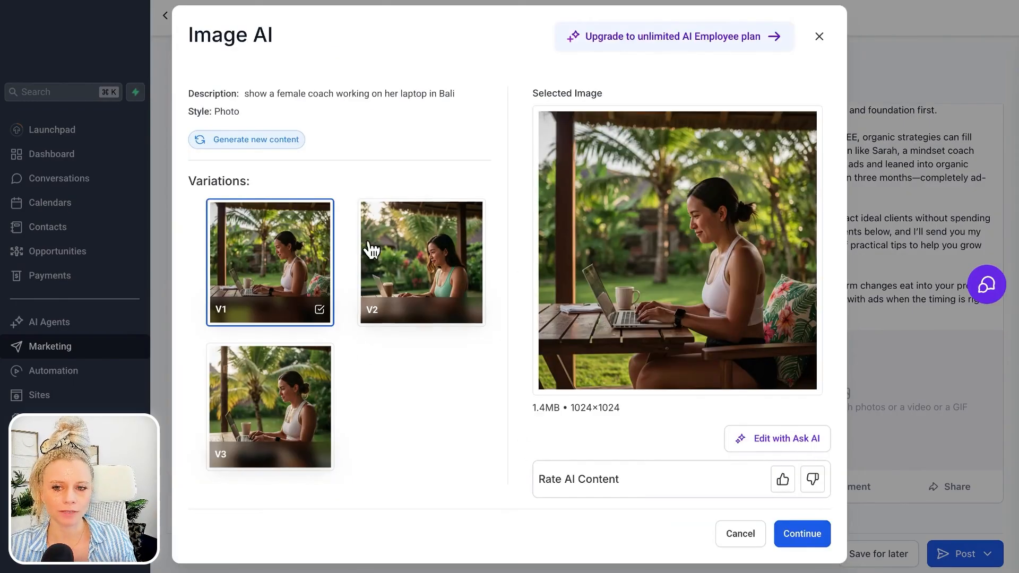
Step: Compare the generated image variations and select V2
click(407, 259)
click(307, 387)
click(278, 257)
click(422, 268)
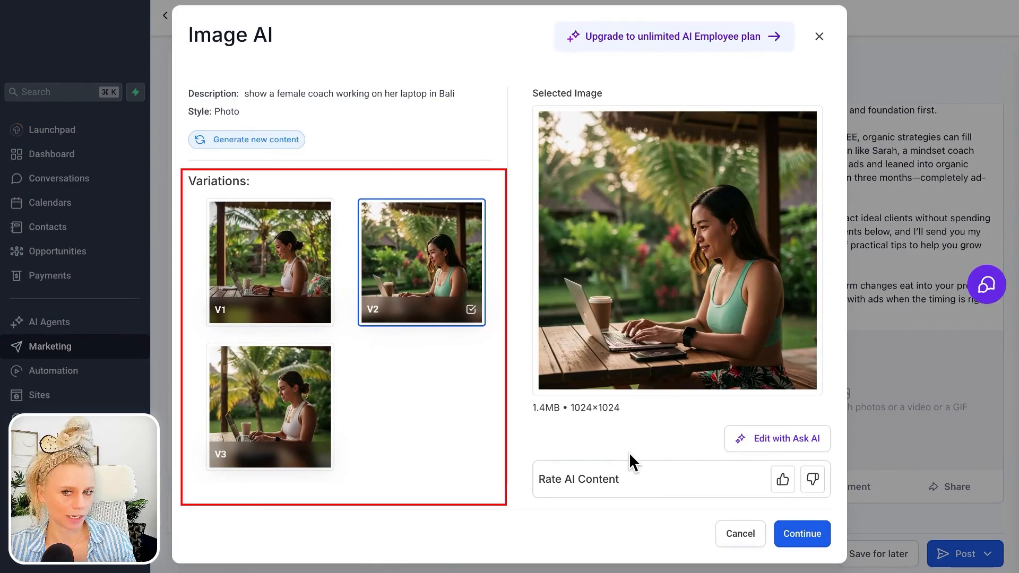
Step: Edit the selected image with Ask AI using the instruction "make the woman blond"
click(766, 441)
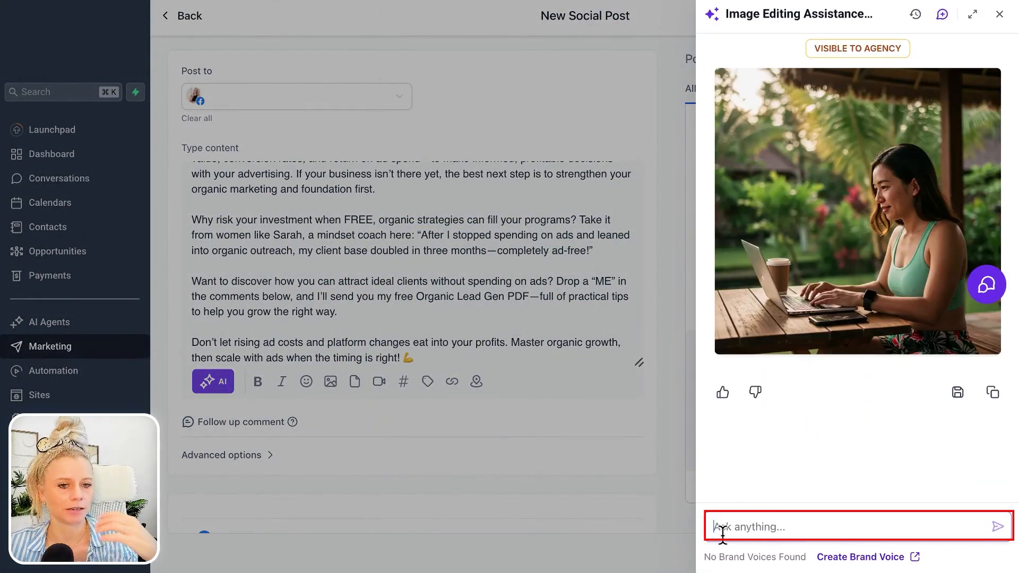
text(make the woman blond)
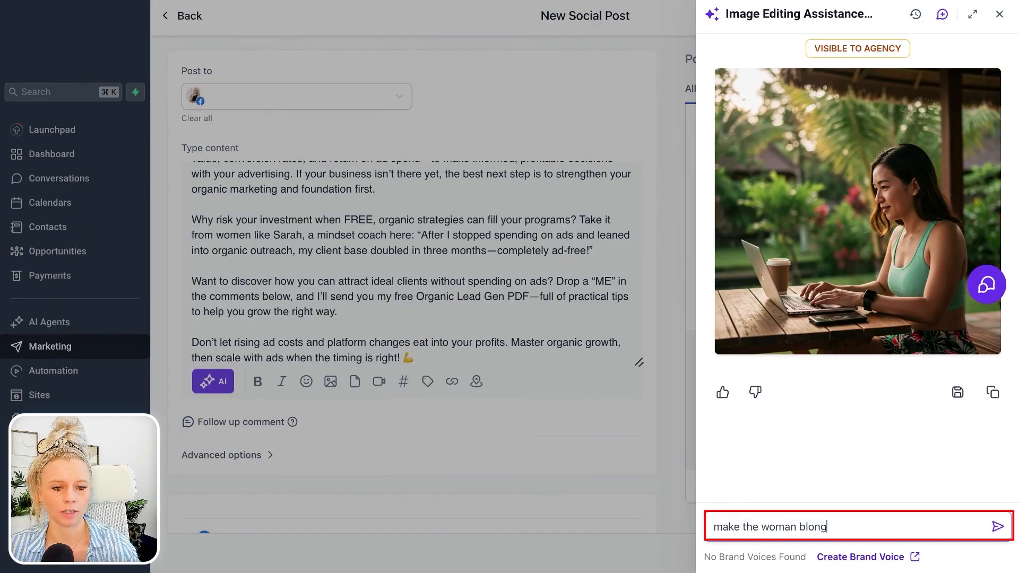
click(998, 527)
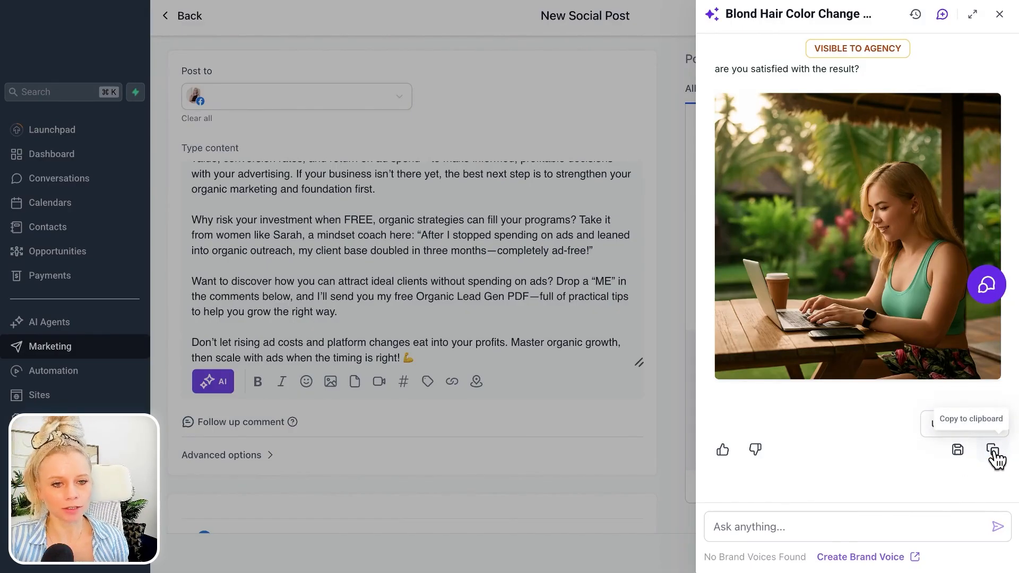
Step: Rate the AI-edited image positively and use it as the image of the post
click(724, 450)
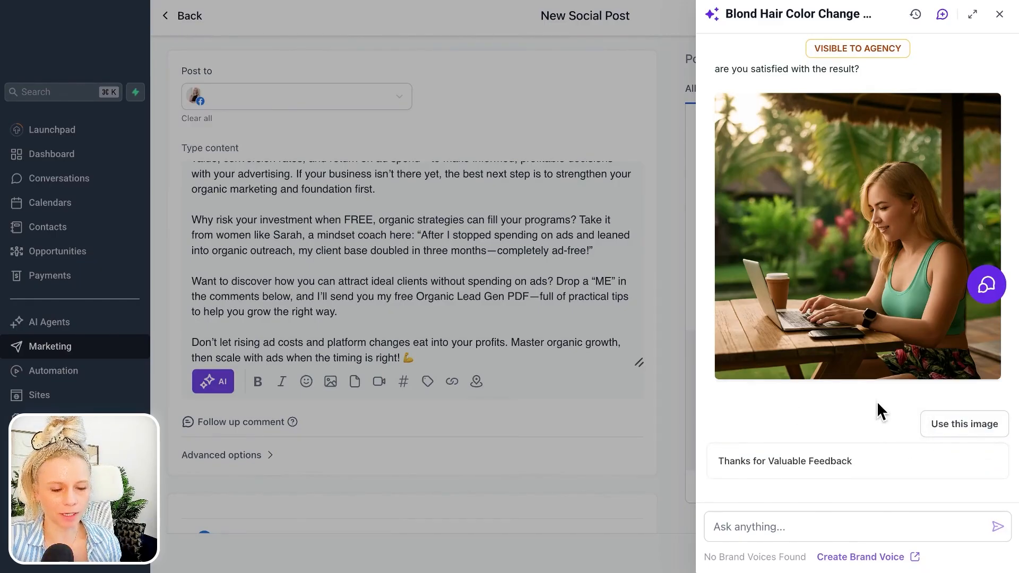
click(964, 425)
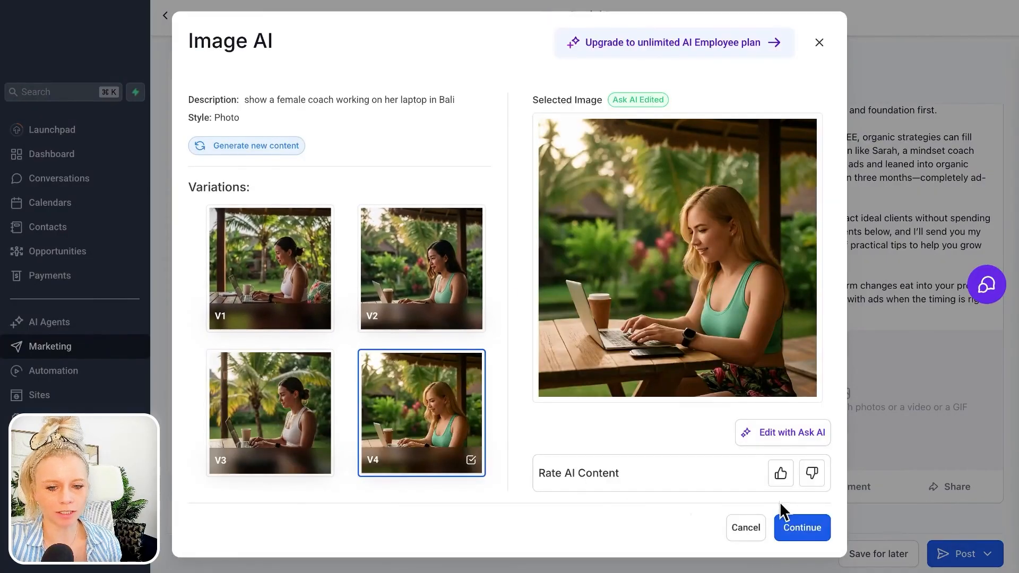
click(803, 533)
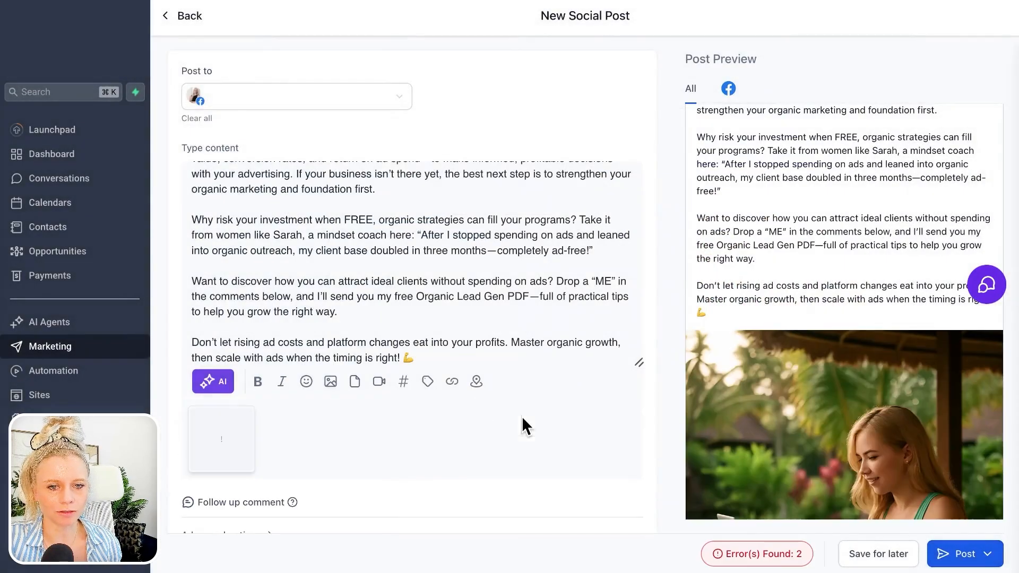
scroll(809, 383, down, 1)
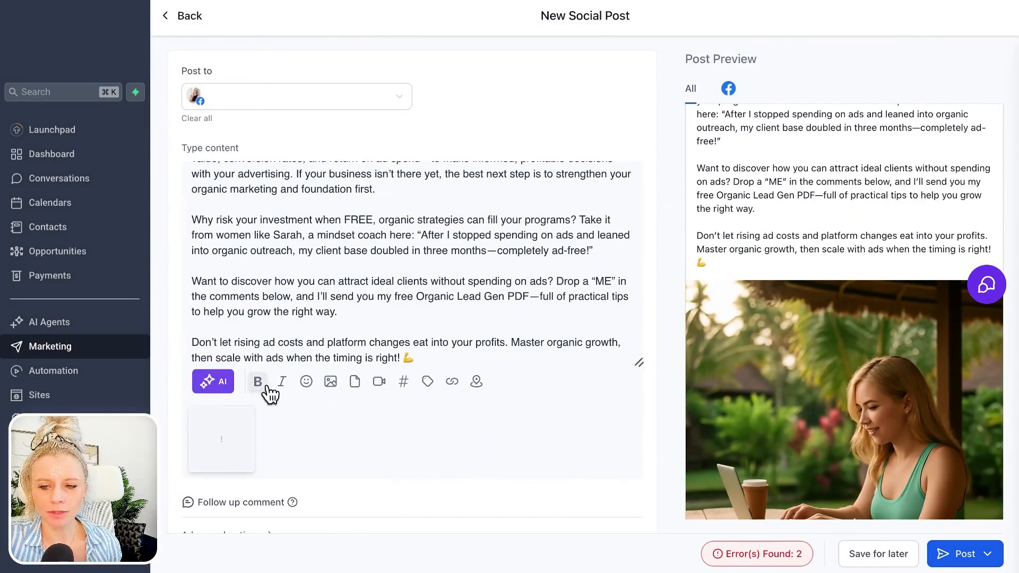
Step: Make the post's opening line about running Facebook ads bold and trim the characters at its end
scroll(305, 263, up, 3)
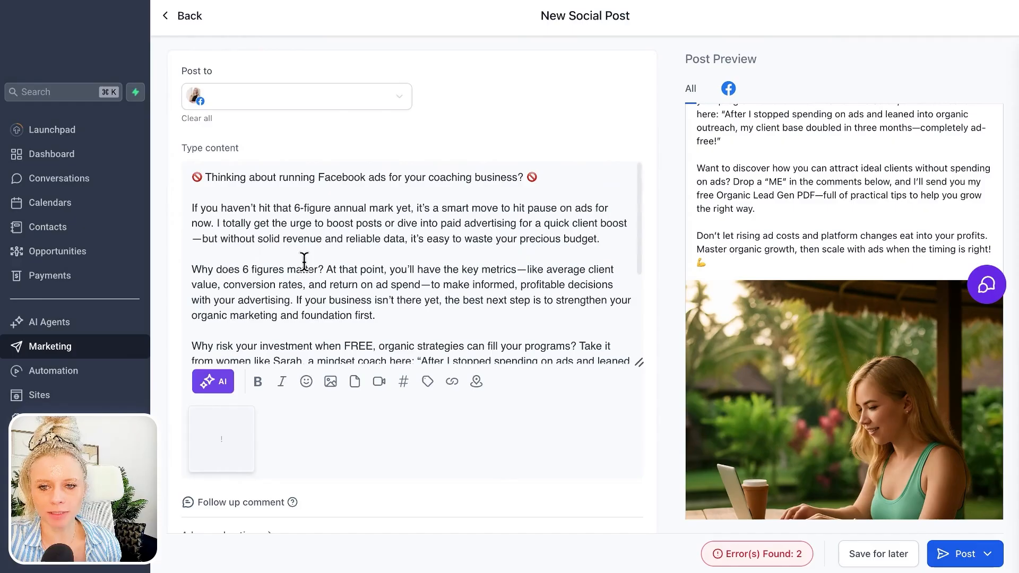
triple_click(295, 176)
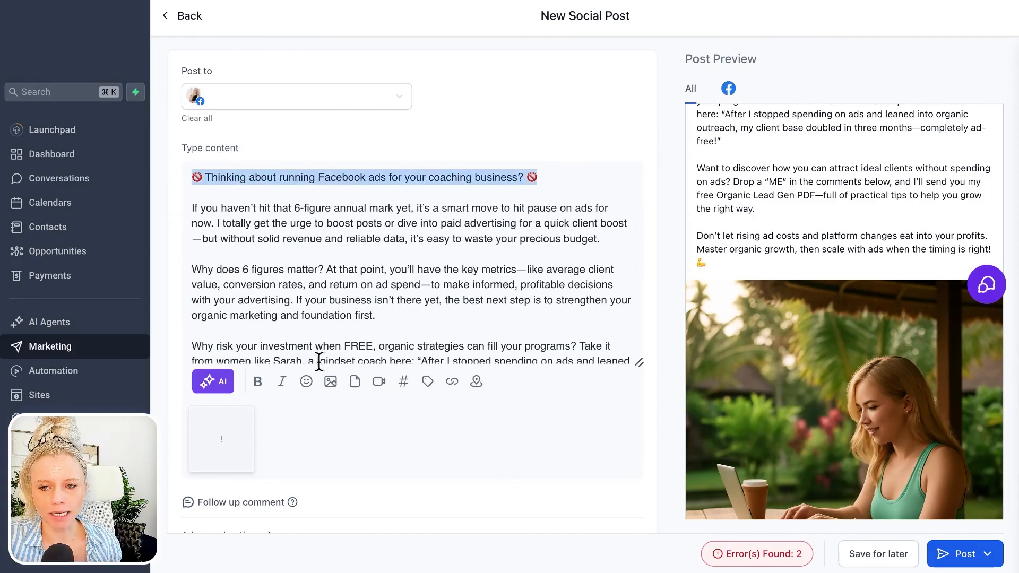
click(260, 383)
key(BackSpace)
key(BackSpace)
key(BackSpace)
key(BackSpace)
key(BackSpace)
key(BackSpace)
key(BackSpace)
key(BackSpace)
key(BackSpace)
Step: Append the saved hashtag set "Coaches" to the end of the post text
scroll(322, 308, down, 4)
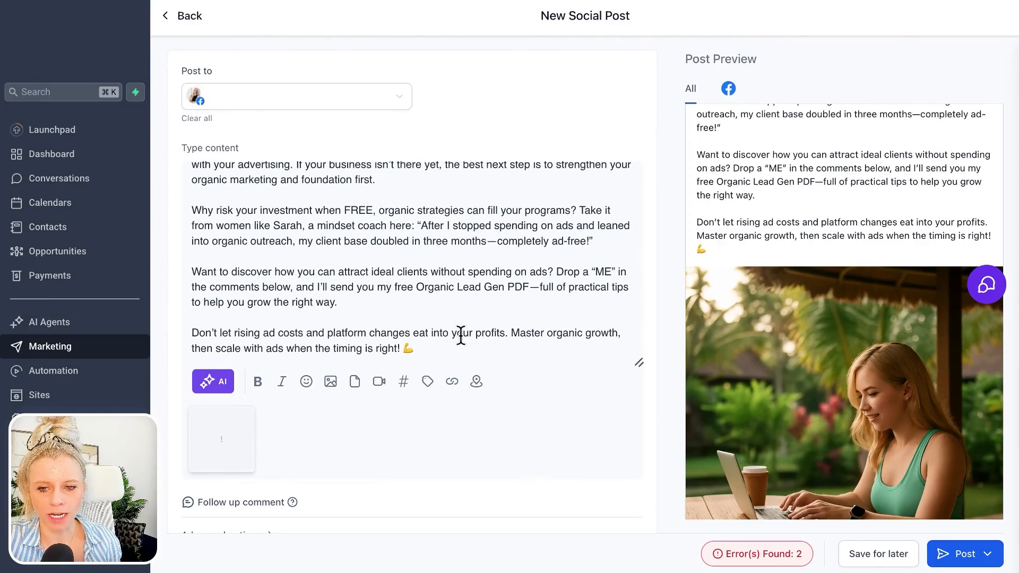
click(447, 348)
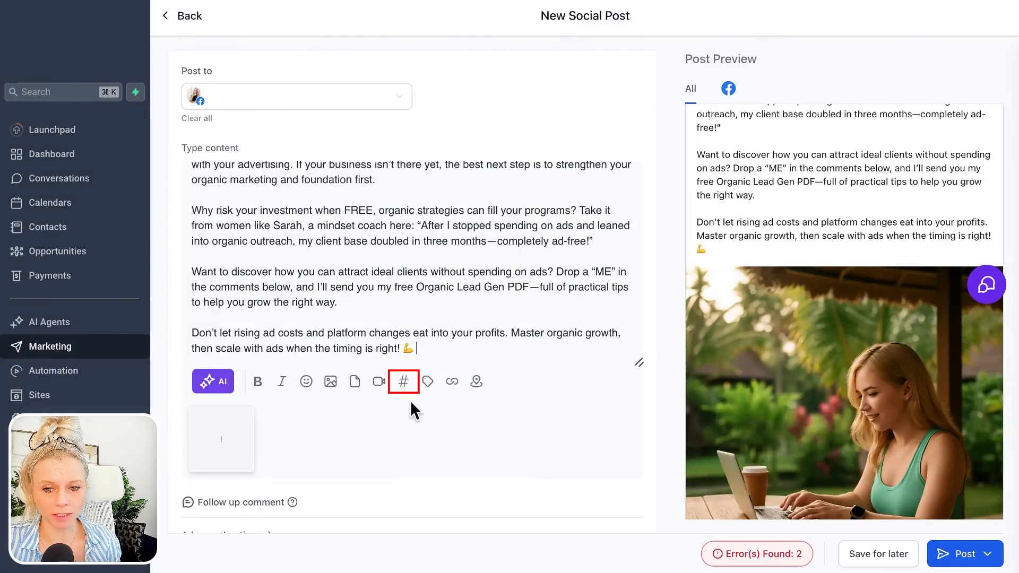
click(403, 383)
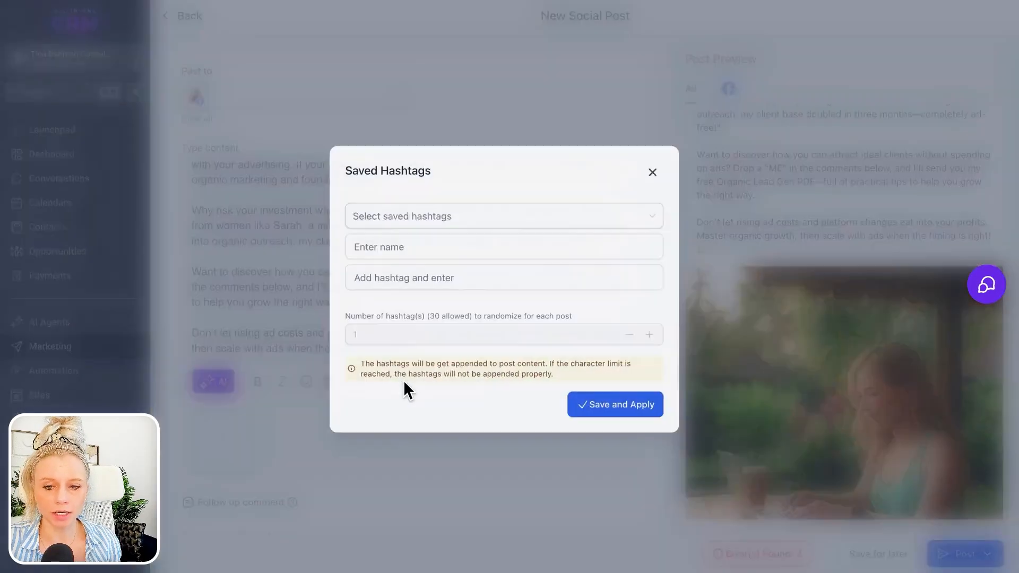
click(649, 204)
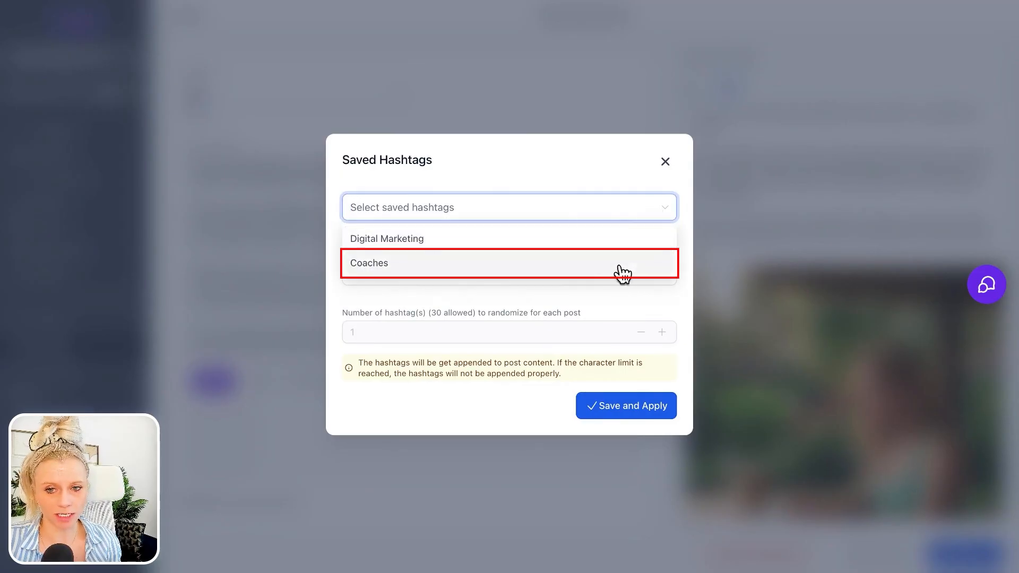
click(439, 264)
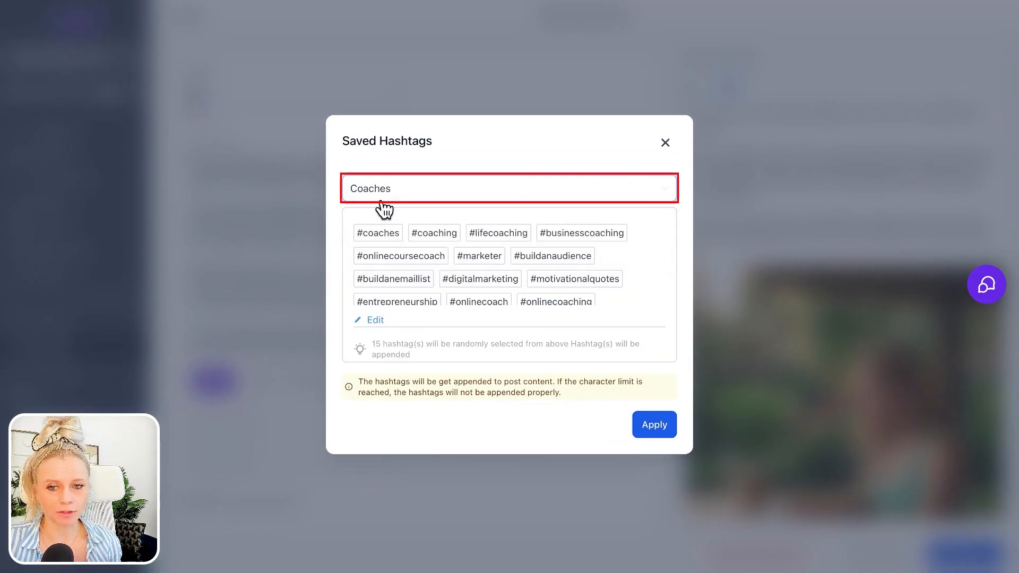
scroll(478, 276, down, 1)
scroll(467, 282, up, 1)
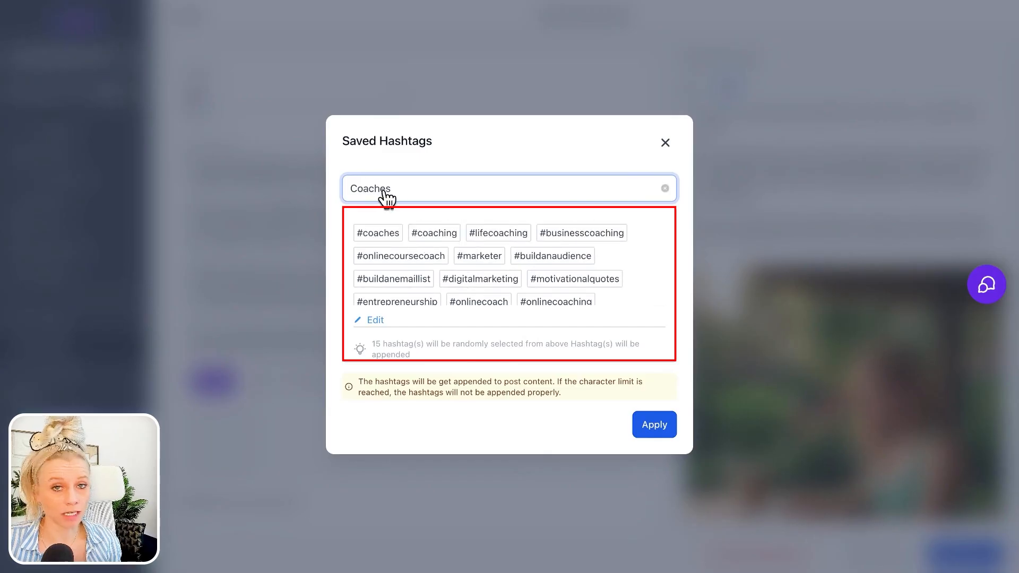
scroll(555, 299, down, 1)
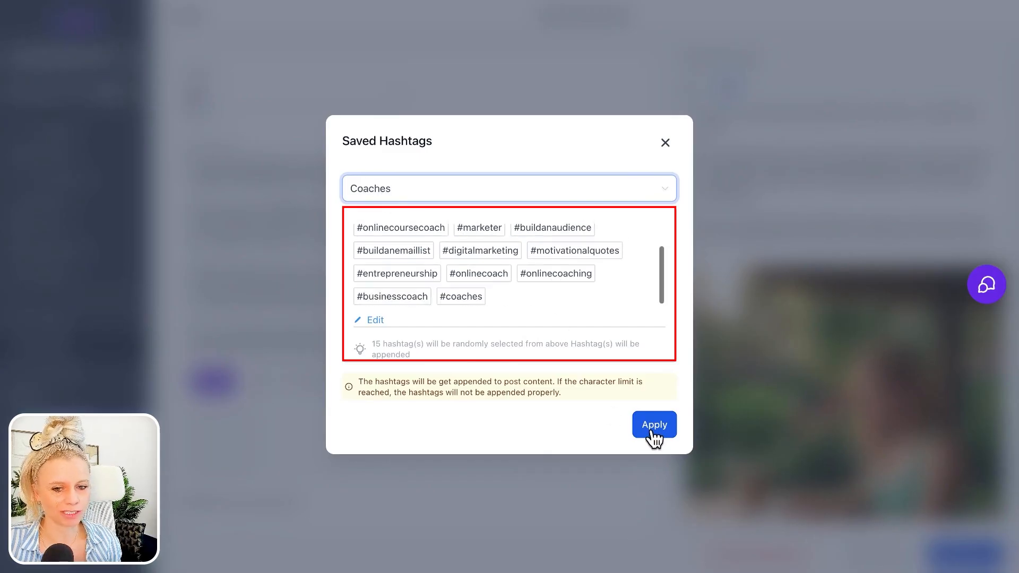
click(654, 424)
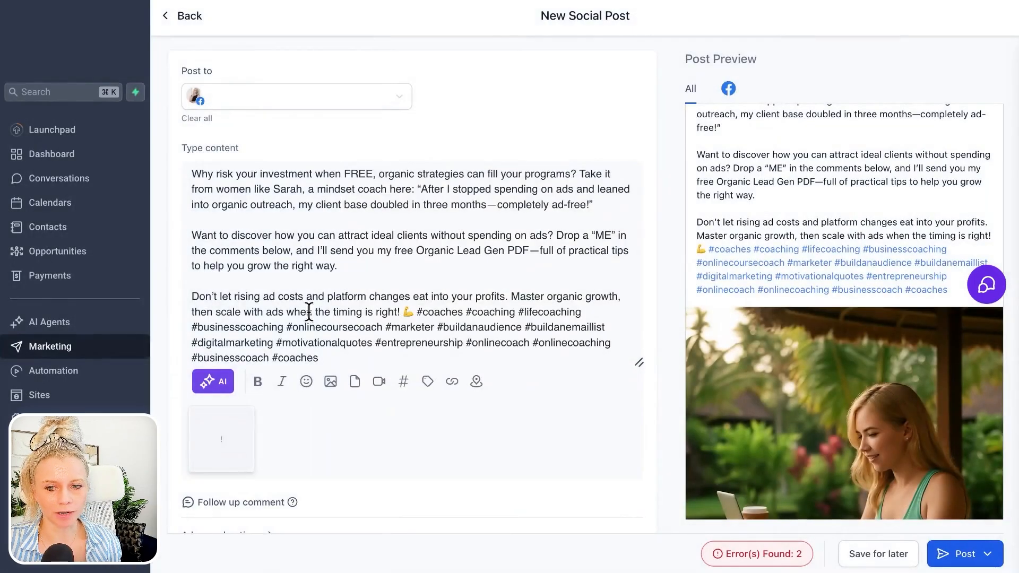
Step: Move the hashtags into their own paragraph, with a blank line between them and the closing sentence
click(416, 312)
key(Return)
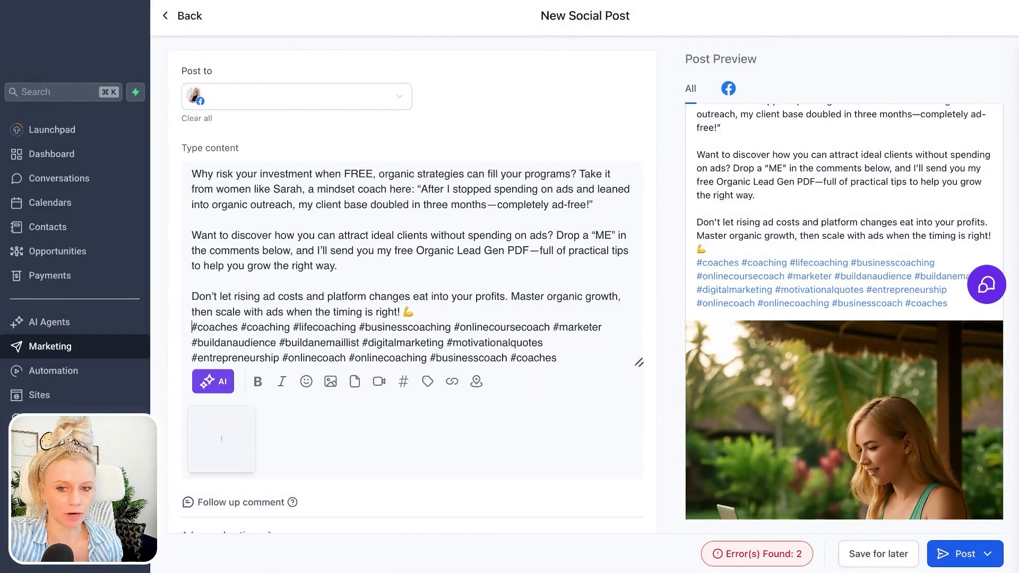
key(Return)
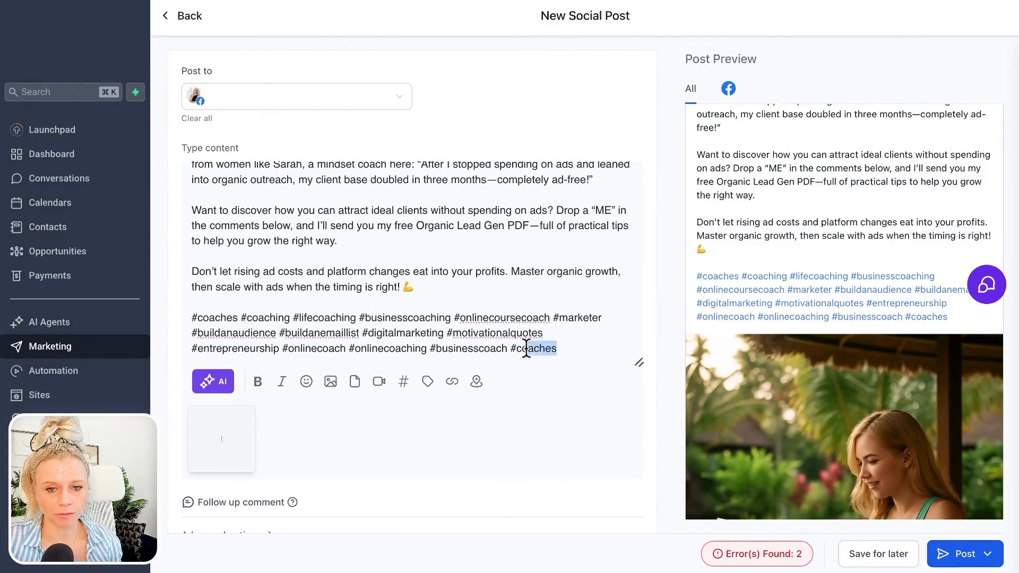
Step: Italicize the whole hashtag block and add a heart-eyes emoji to the post's closing line
drag(557, 349, 192, 318)
click(282, 380)
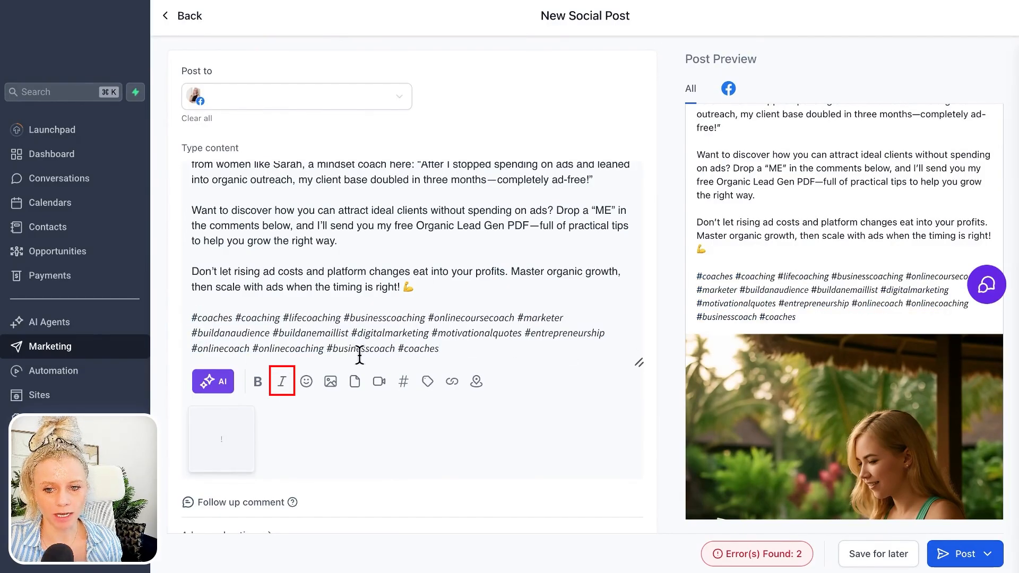
click(307, 383)
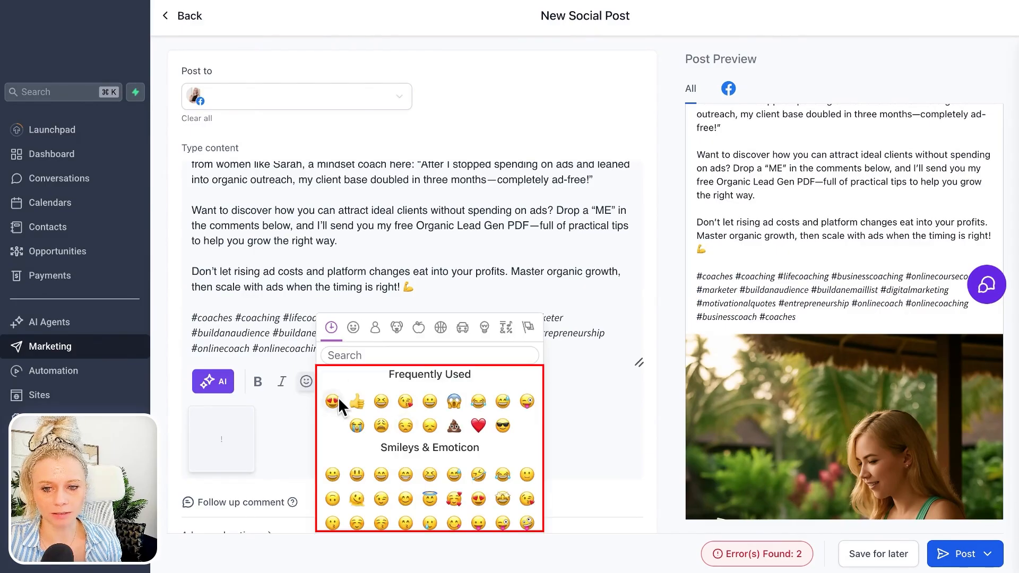
click(337, 402)
Step: Check which documents and videos in the media storage could be attached to the post
click(356, 383)
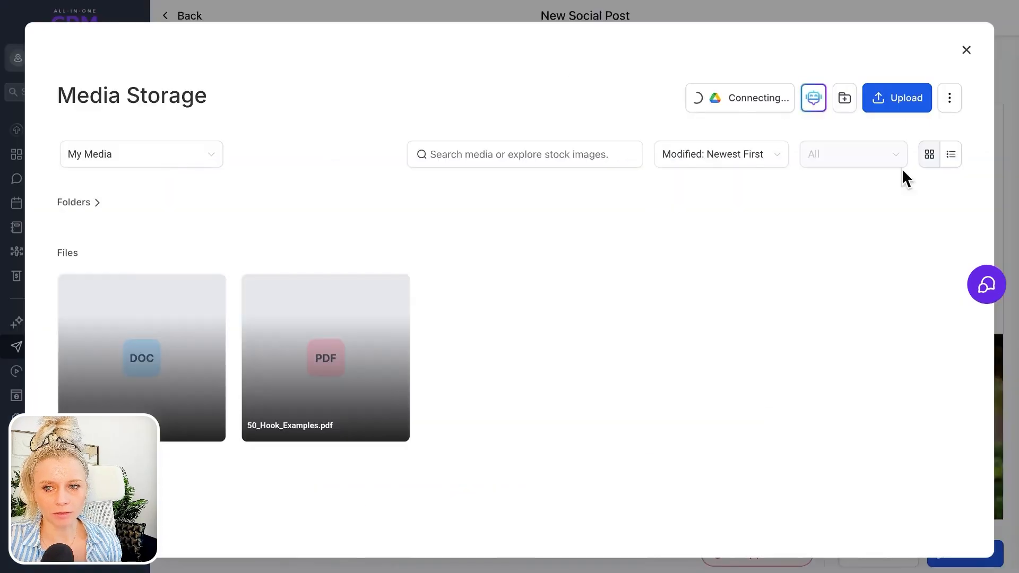
click(965, 48)
click(379, 382)
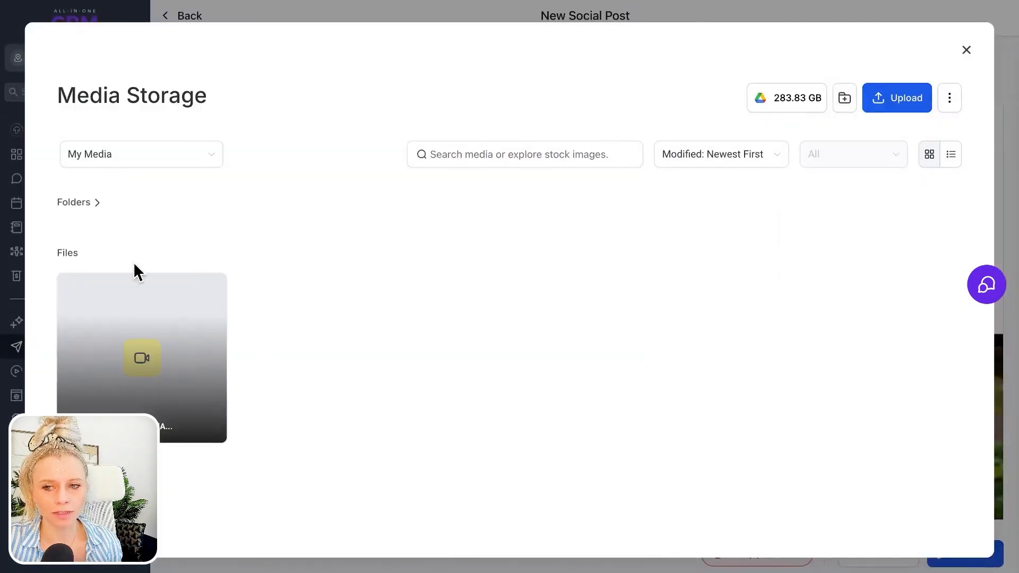
click(965, 50)
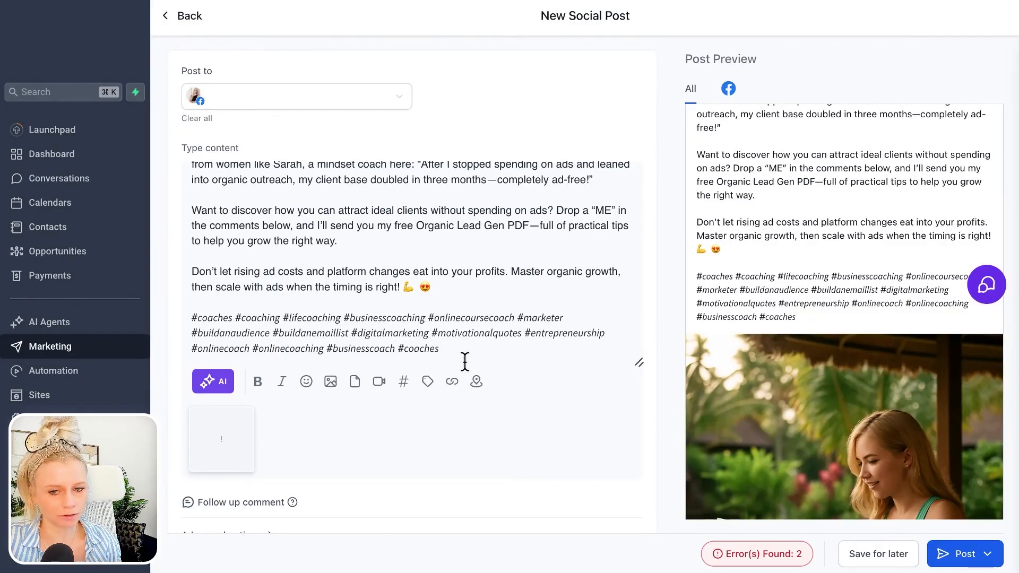
Step: Examine the custom values that can be inserted and the shortened-link settings for name, target URL and UTM tracking
click(430, 387)
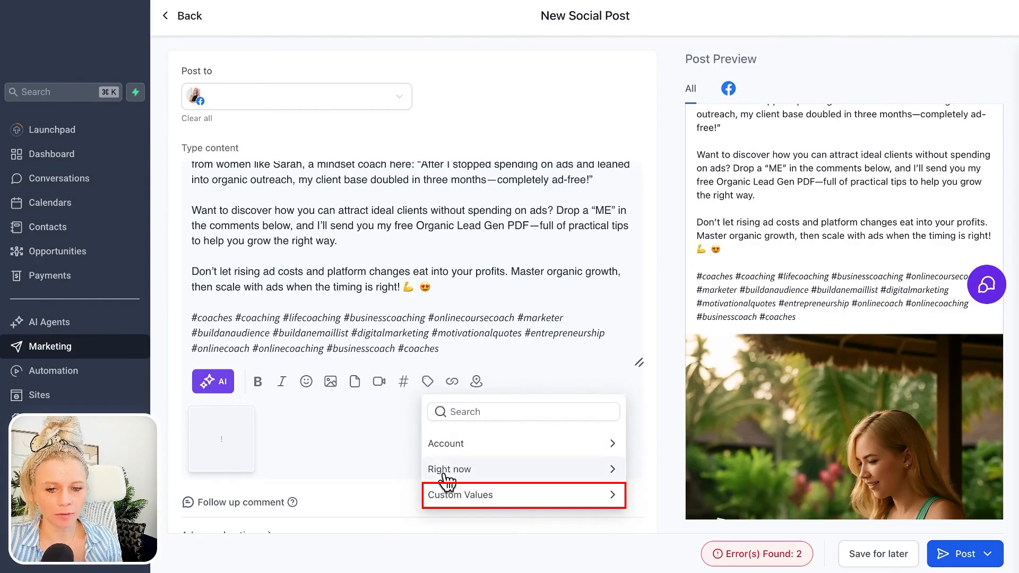
click(452, 381)
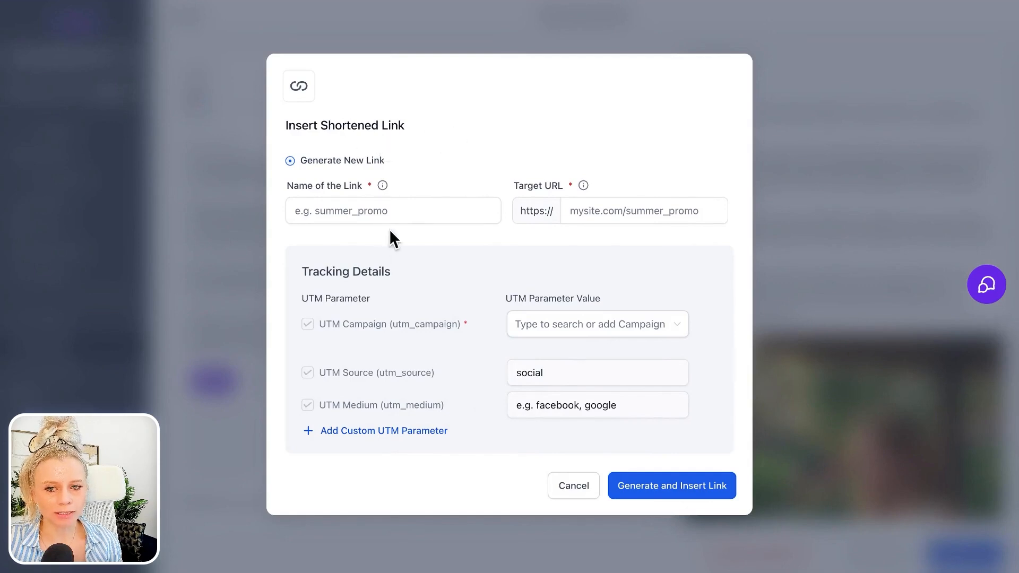
click(305, 207)
click(587, 209)
click(550, 252)
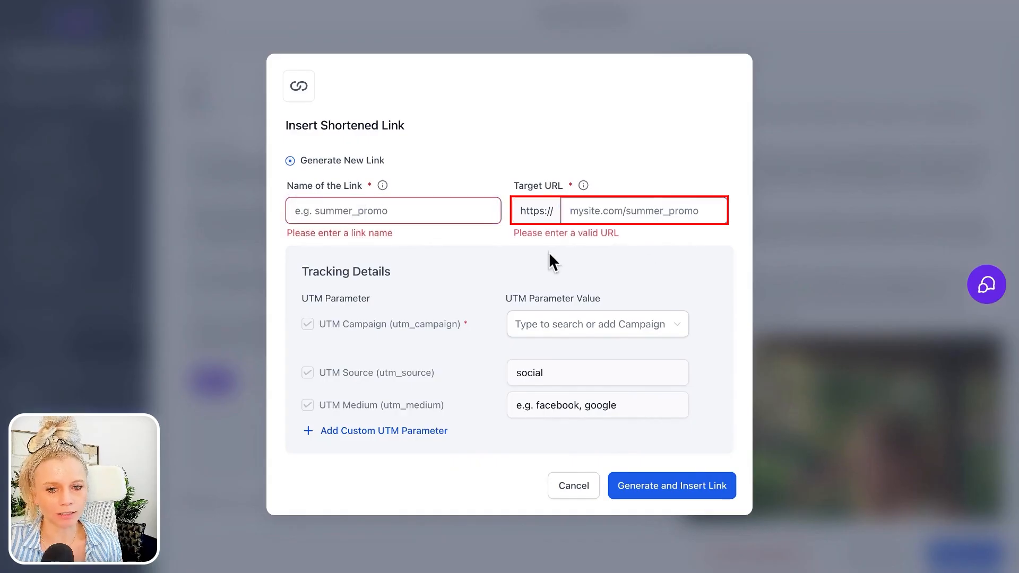
click(573, 493)
Step: Look at how a location can be tagged on the post, without choosing a place
click(477, 382)
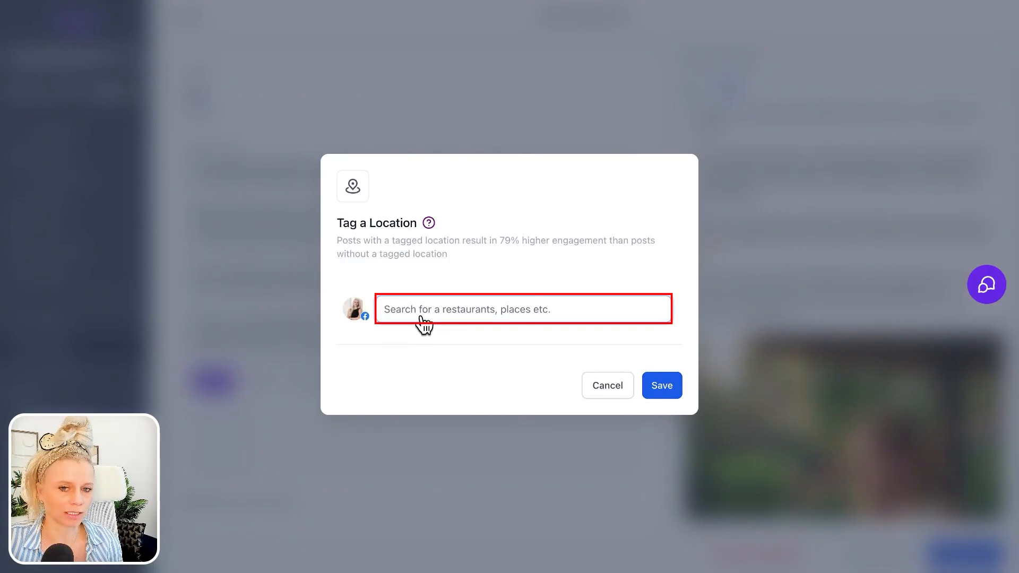
click(654, 393)
scroll(584, 382, down, 2)
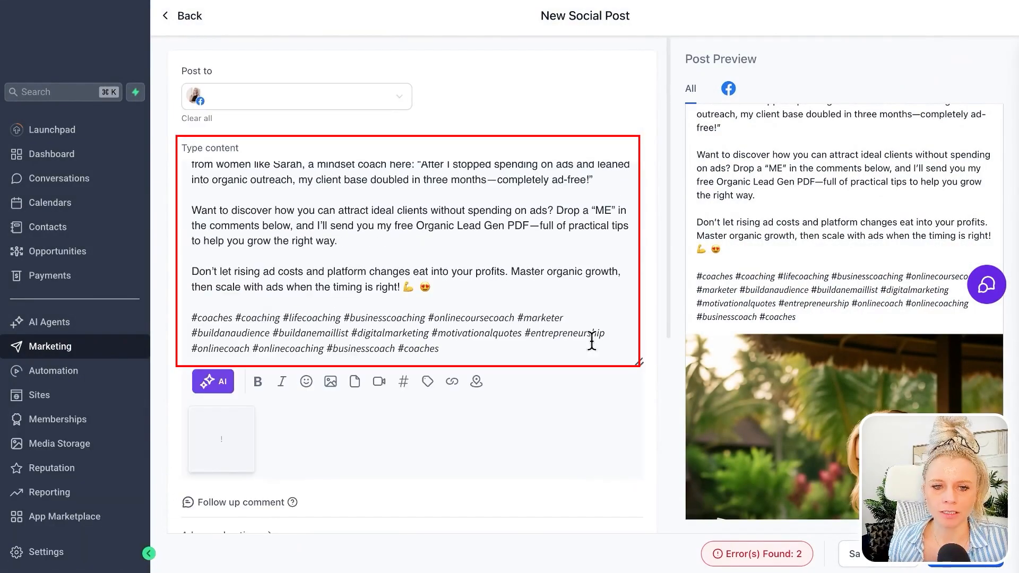
Step: Select the entire post text and review which AI rewriting options are available for it
scroll(371, 272, up, 4)
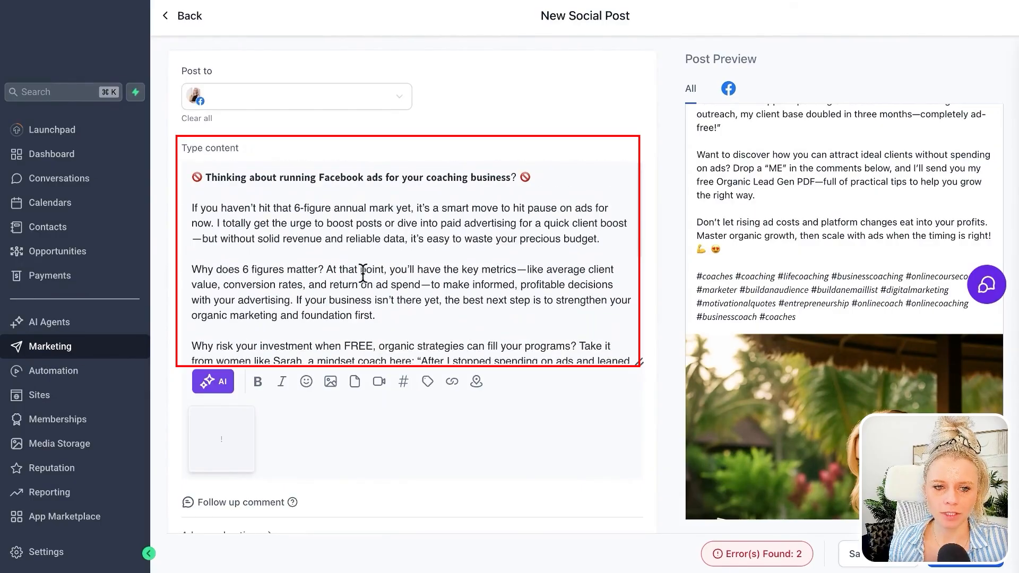
triple_click(368, 173)
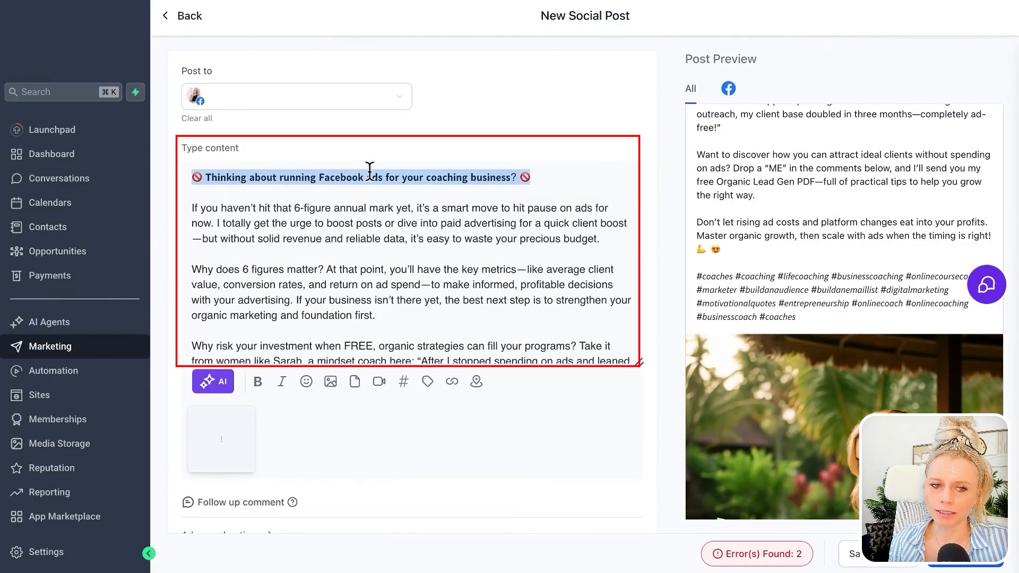
click(358, 210)
key(super+a)
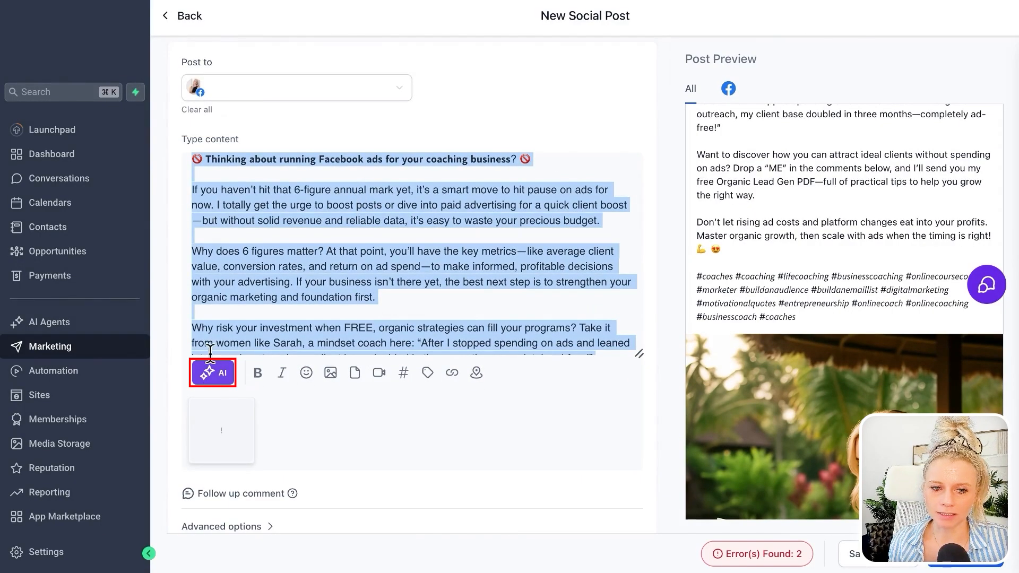
click(212, 376)
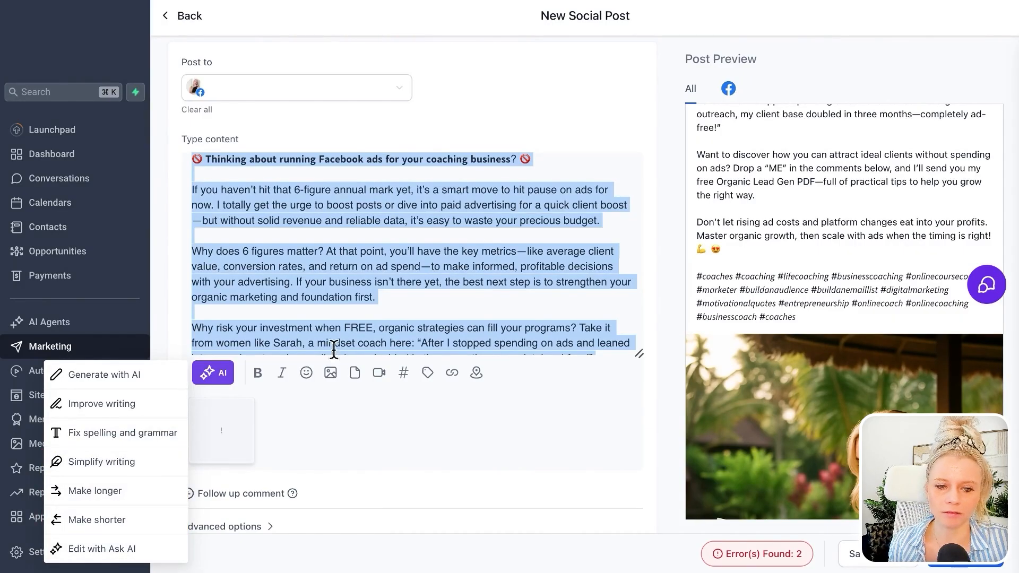
click(370, 297)
Step: Add the follow-up comment "Please comment "ME" below and I will get you the PDF" and check it in the preview
scroll(335, 465, down, 5)
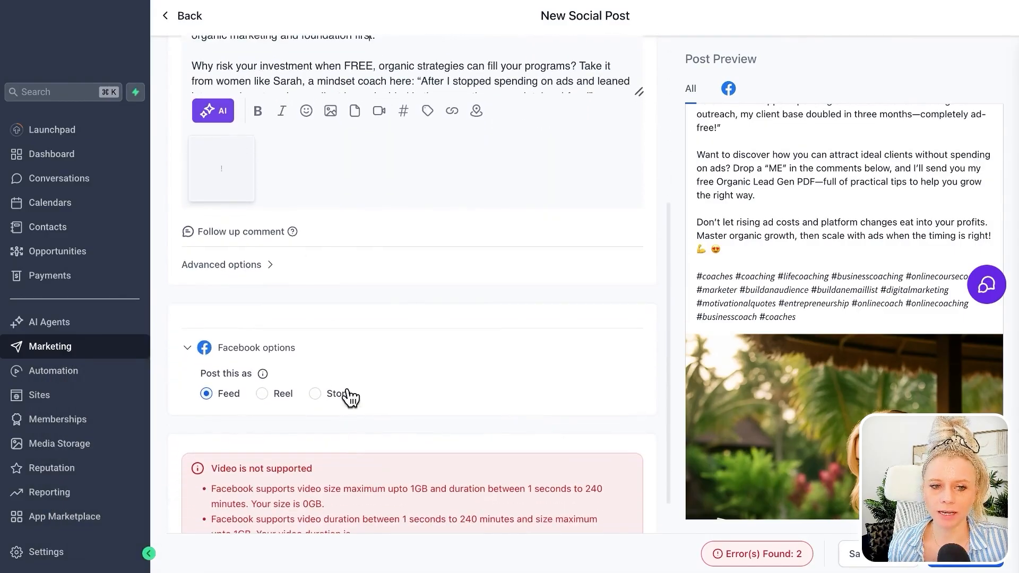
click(254, 237)
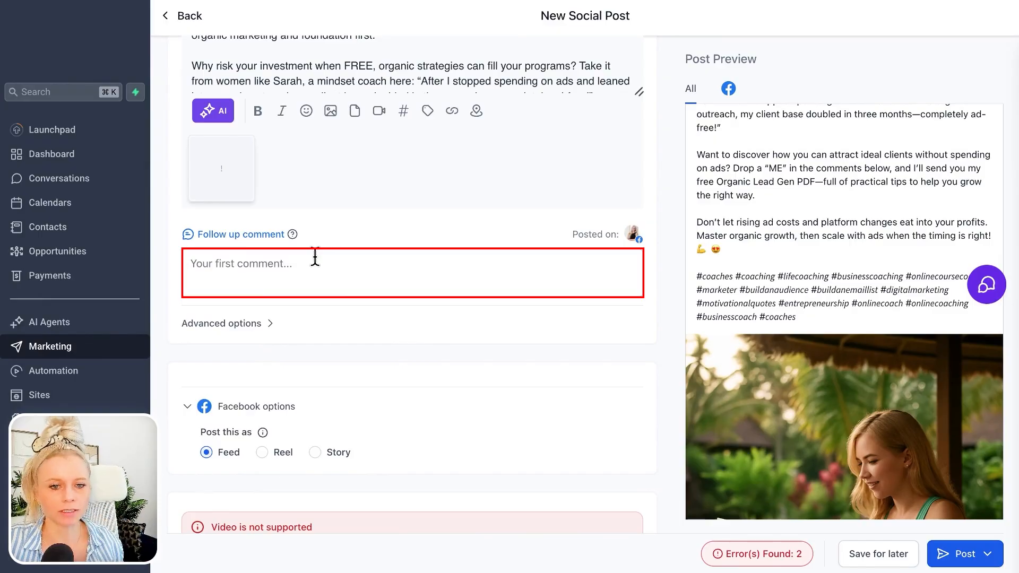
scroll(762, 303, down, 3)
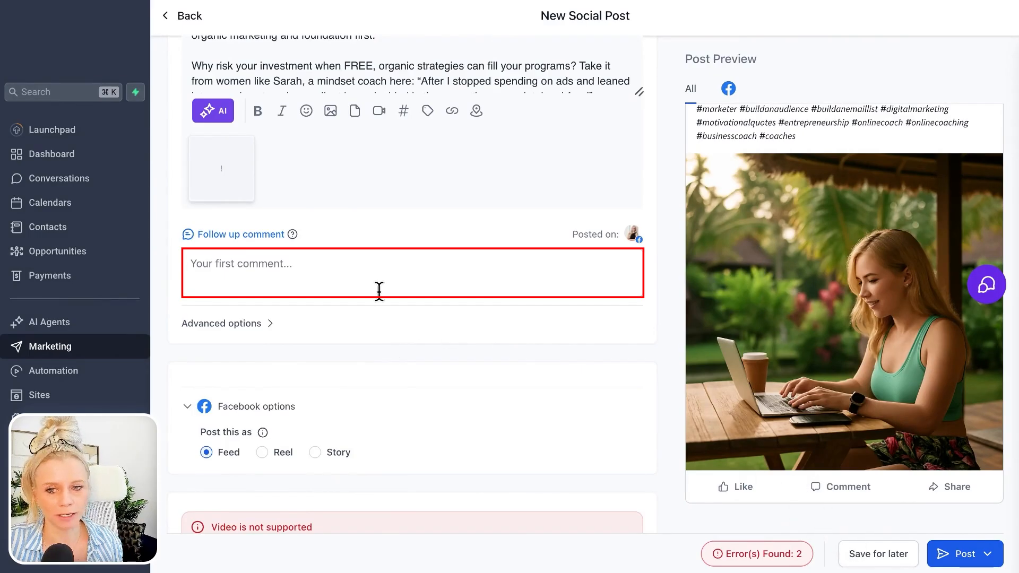
text(Please comment "ME" below and I will get o)
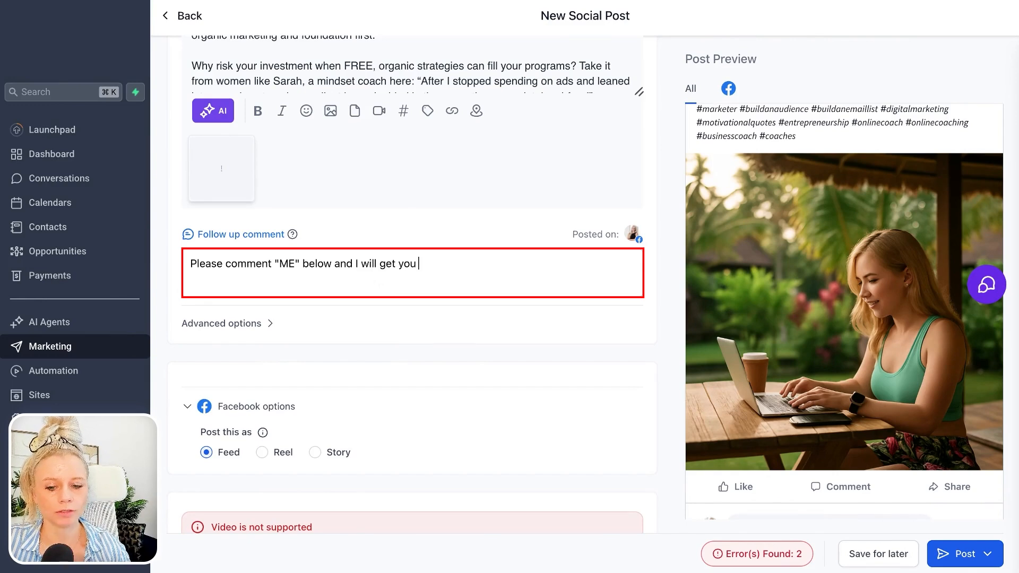
key(super+a)
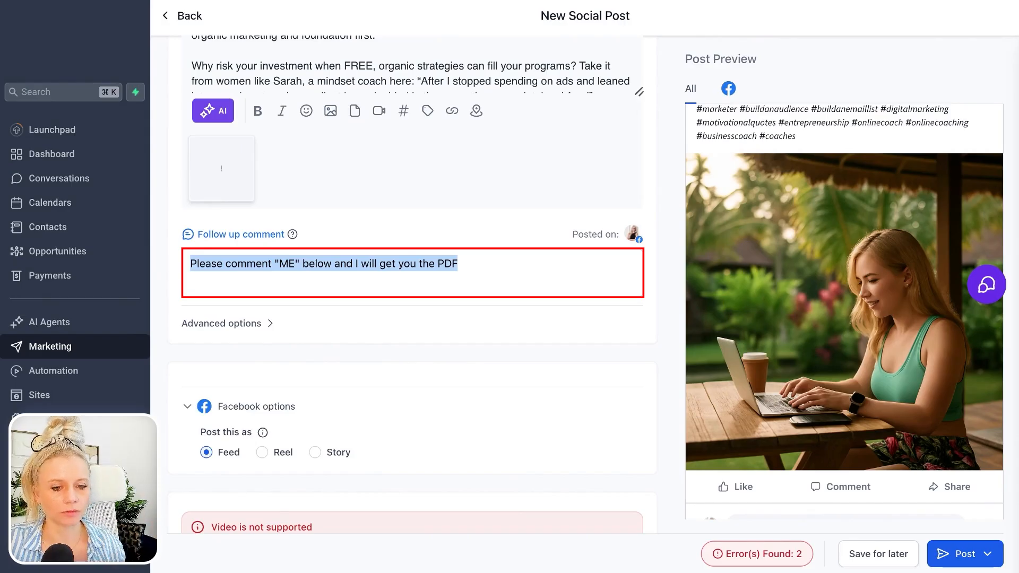
scroll(724, 409, down, 2)
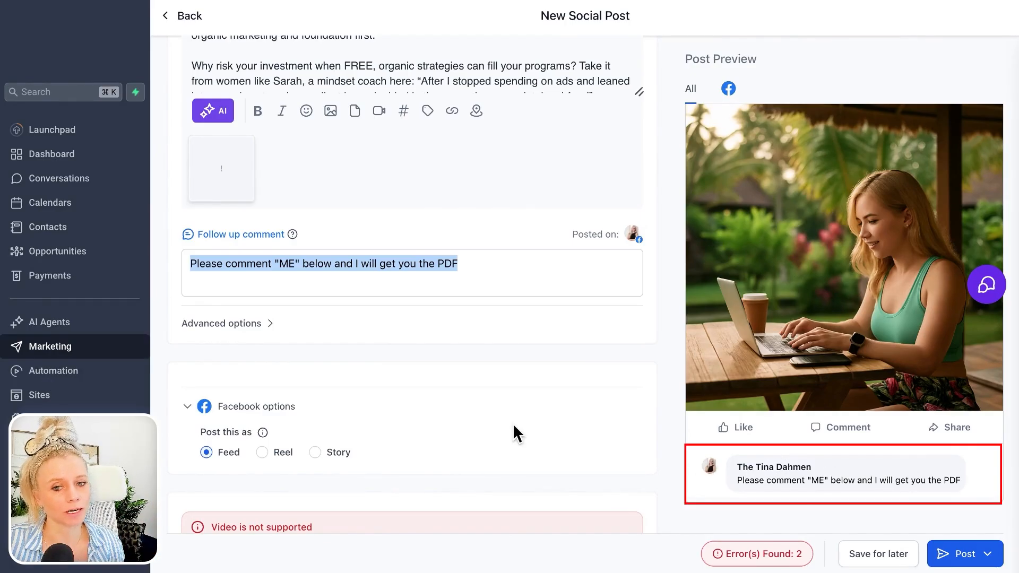
click(487, 264)
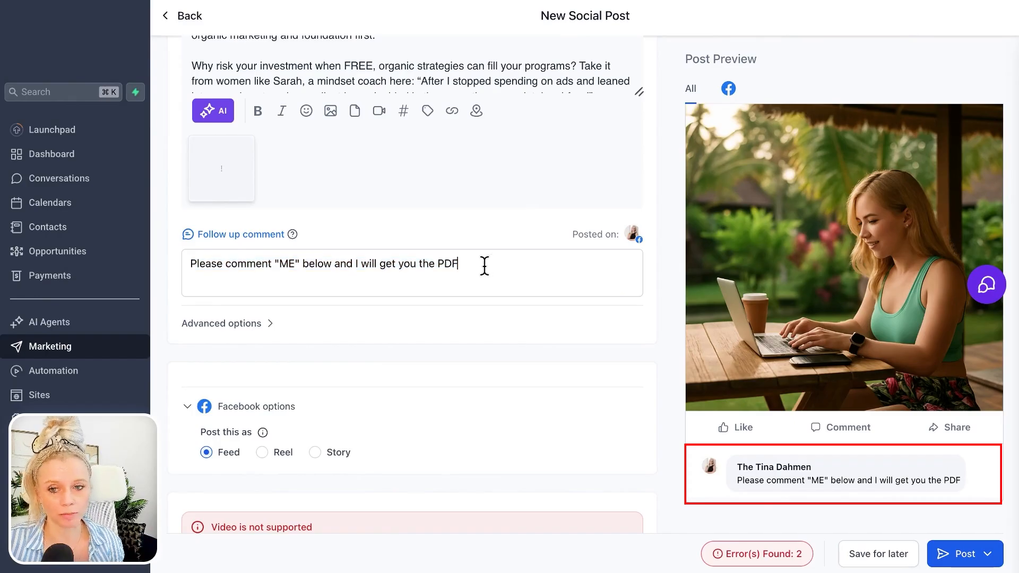
Step: Expand the advanced options, keep the watermark applied, and assign the post to the "tech set up" category
click(269, 324)
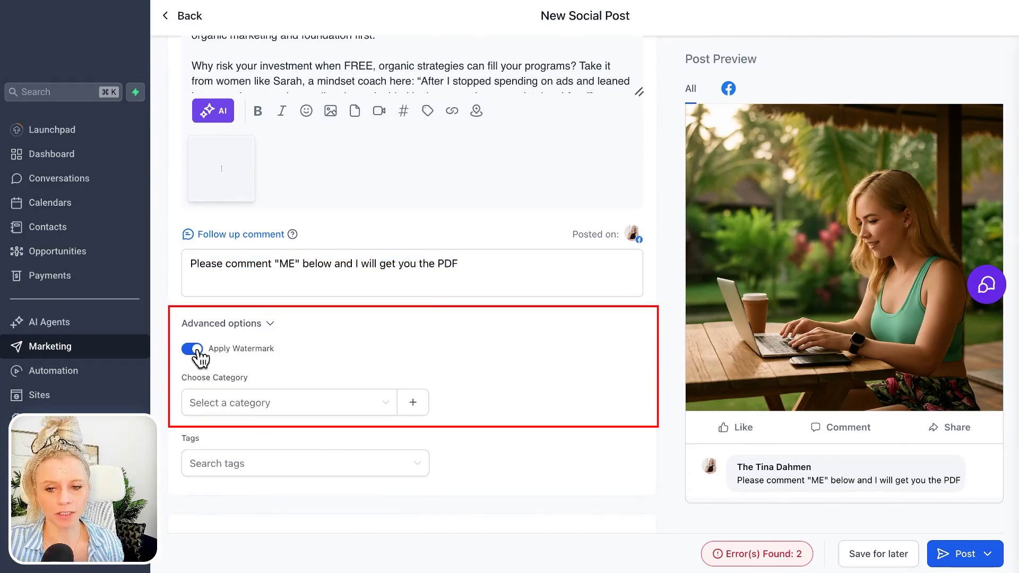
scroll(249, 364, down, 2)
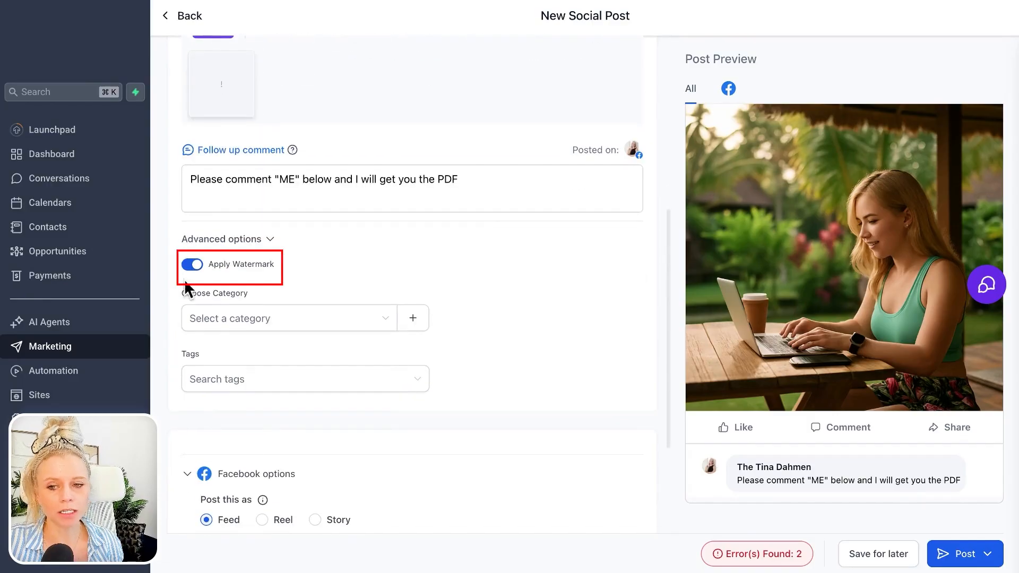
click(192, 267)
click(195, 268)
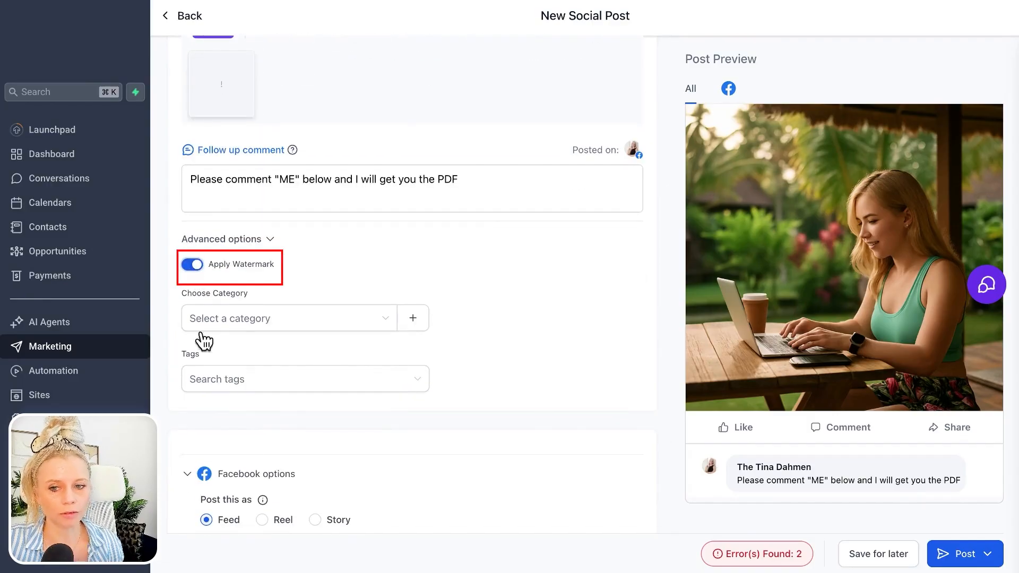
click(201, 329)
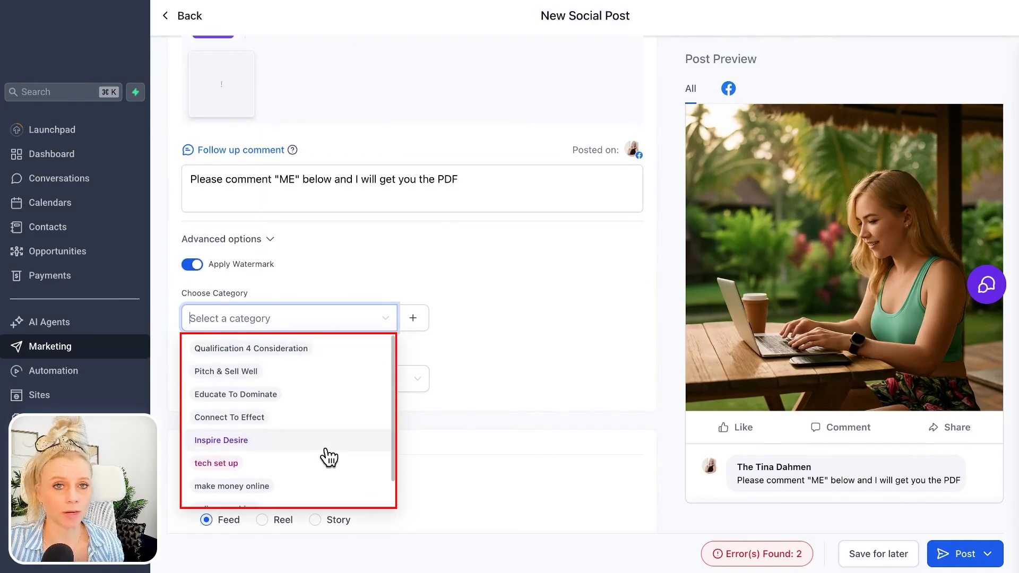
click(222, 465)
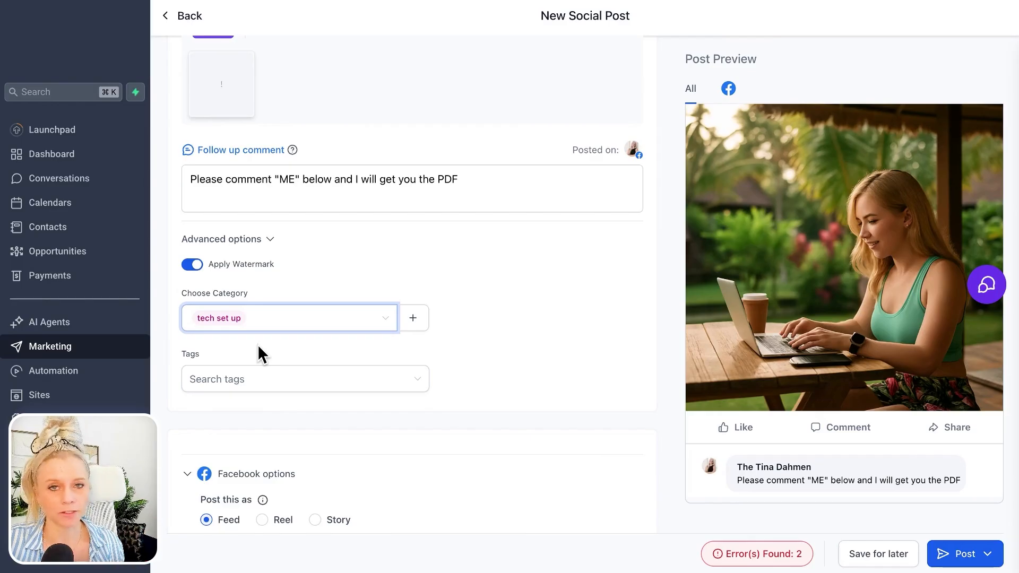
Step: Add the tags "online coaching" and "make money online" to the post
click(256, 380)
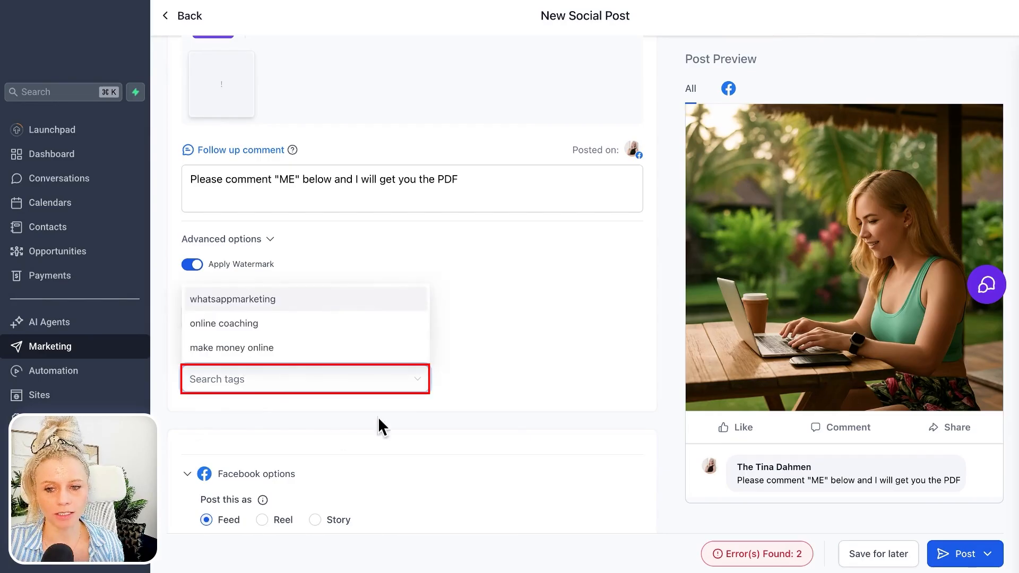
click(266, 324)
click(263, 349)
click(514, 366)
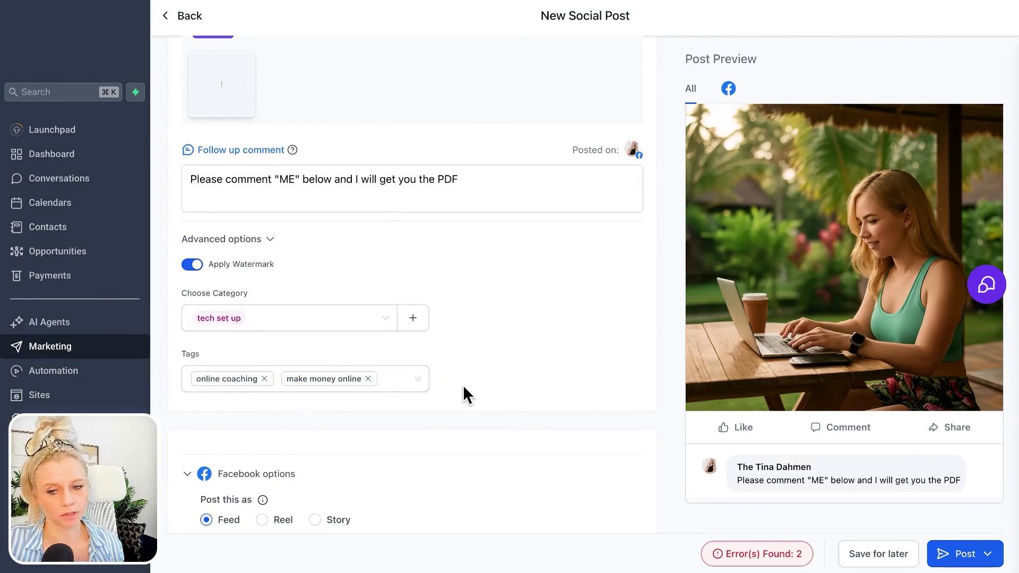
Step: Compare the Reel and Story formats with their previews and video requirements, returning the Facebook post type to Feed
scroll(562, 406, down, 3)
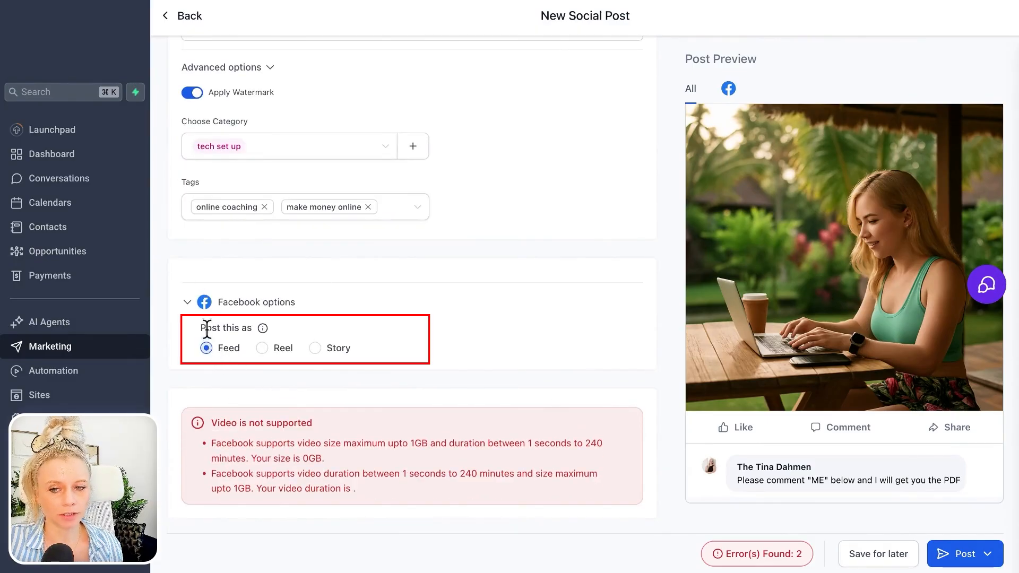
click(262, 349)
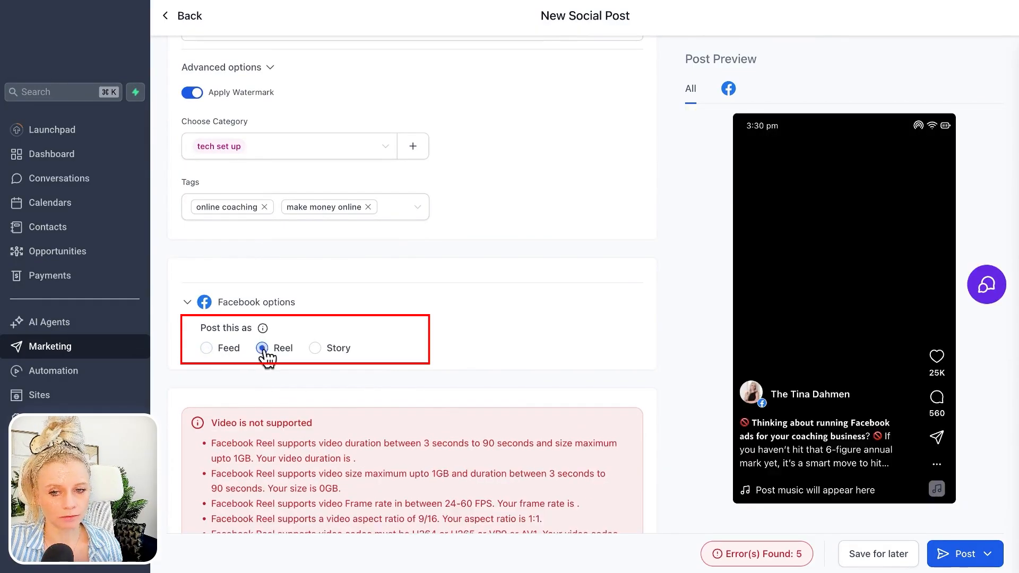
click(315, 348)
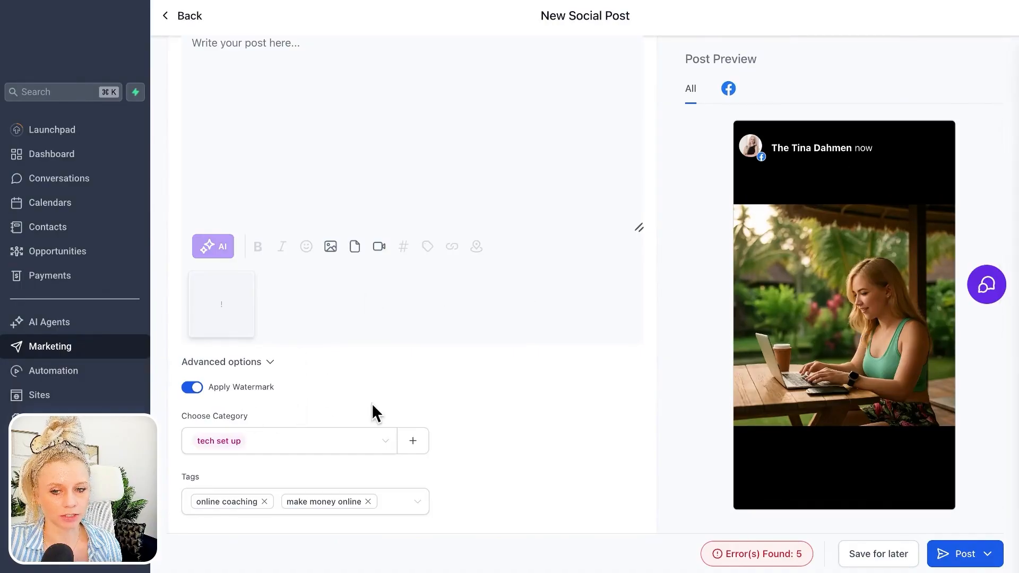
scroll(374, 409, down, 7)
drag(276, 472, 211, 342)
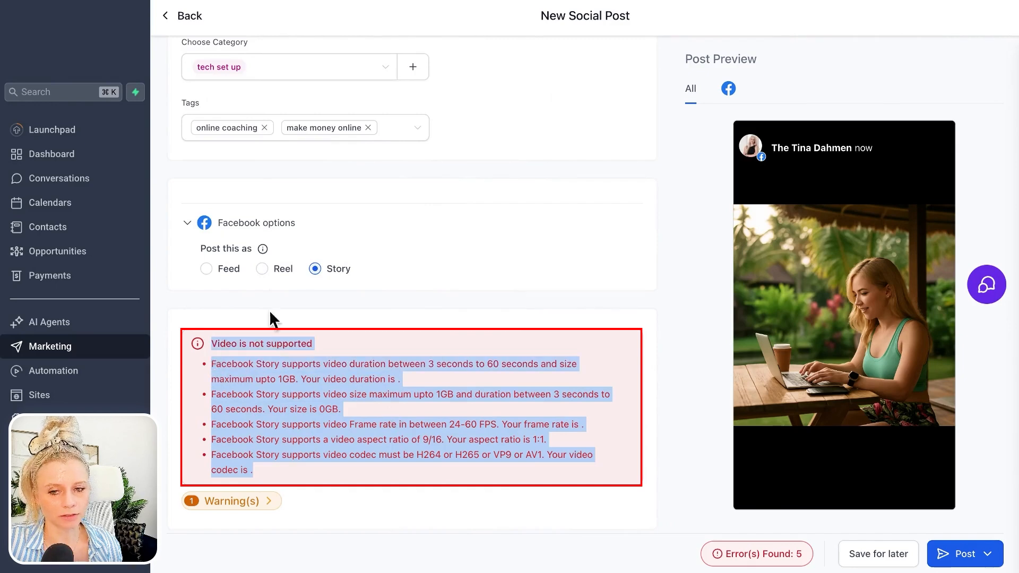
click(263, 269)
scroll(259, 387, down, 5)
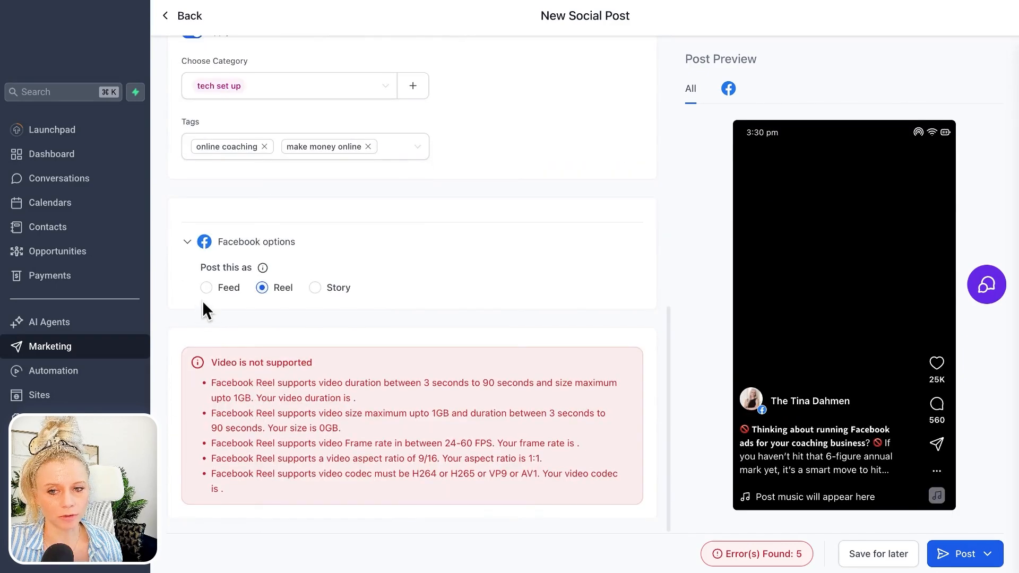
click(206, 288)
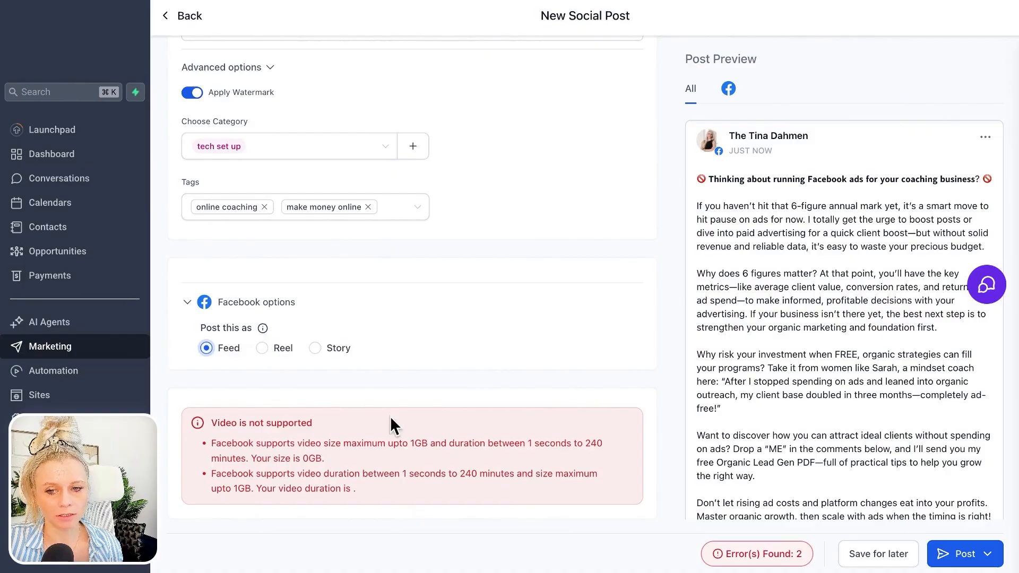
Step: Check the publishing options and publish the finished post immediately
scroll(784, 416, down, 8)
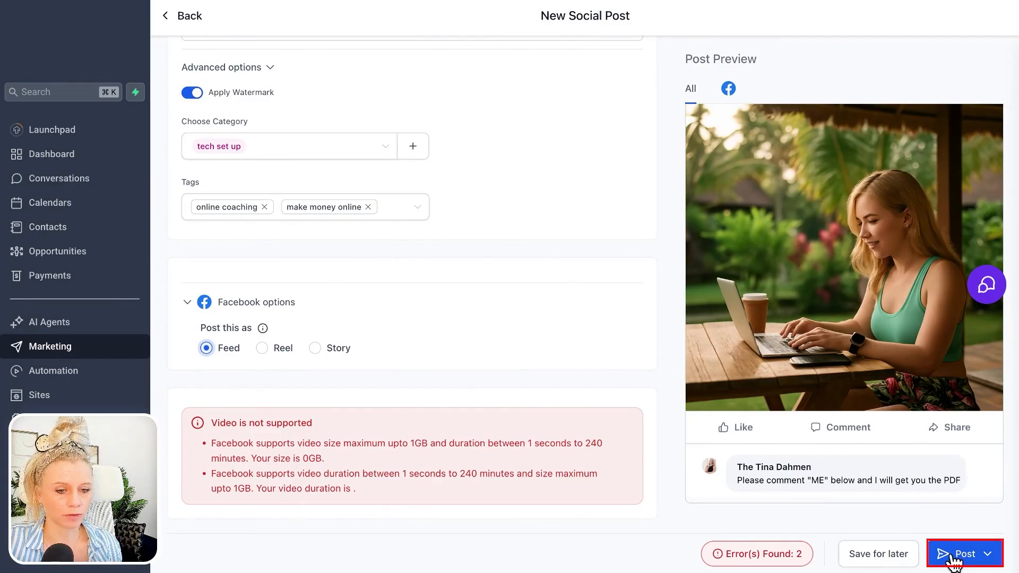
click(990, 555)
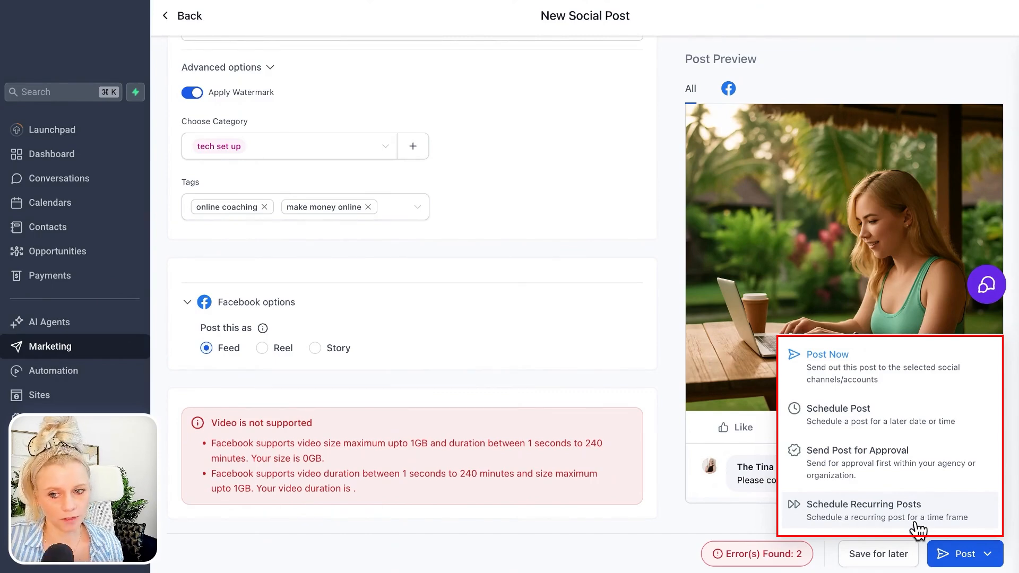
click(855, 372)
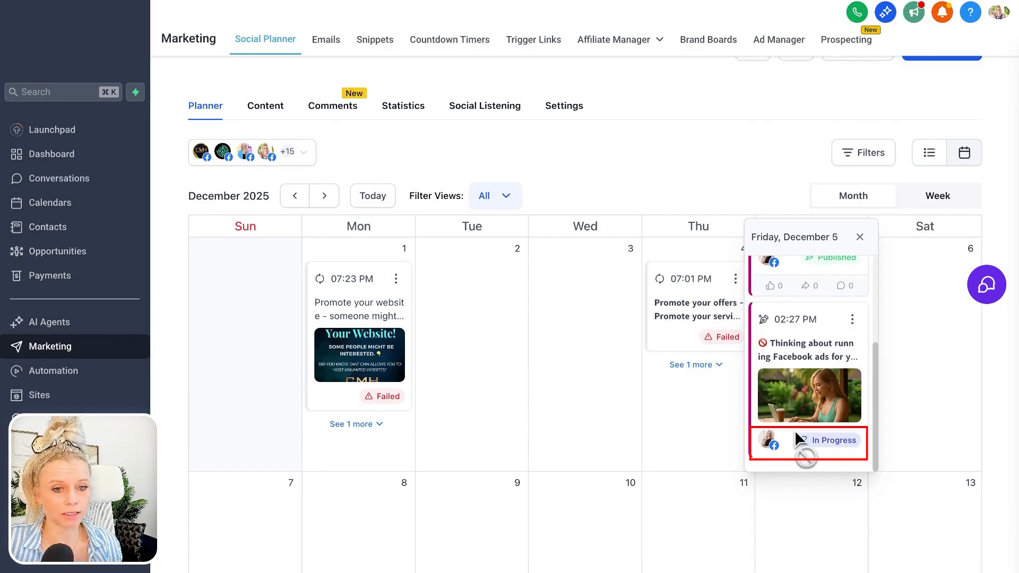
Step: View the details of the new Facebook ads post from December 5 in the planner calendar and read through its preview
click(852, 319)
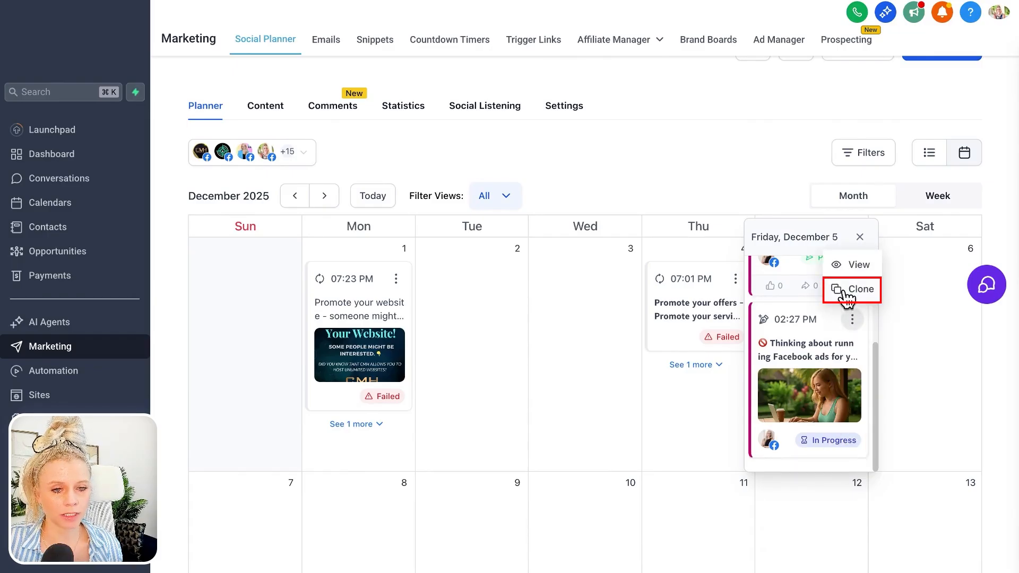
click(861, 265)
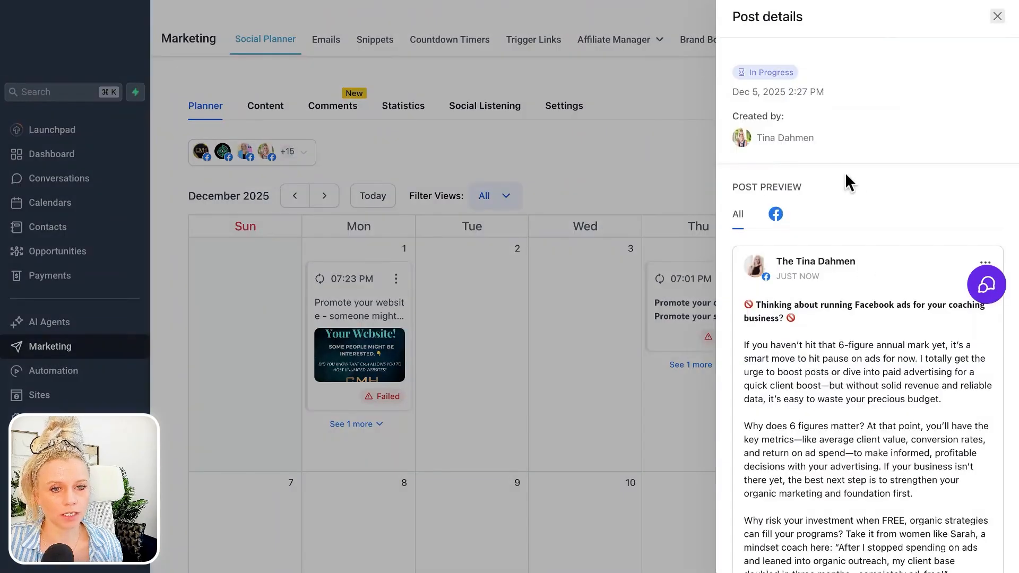
scroll(846, 330, down, 10)
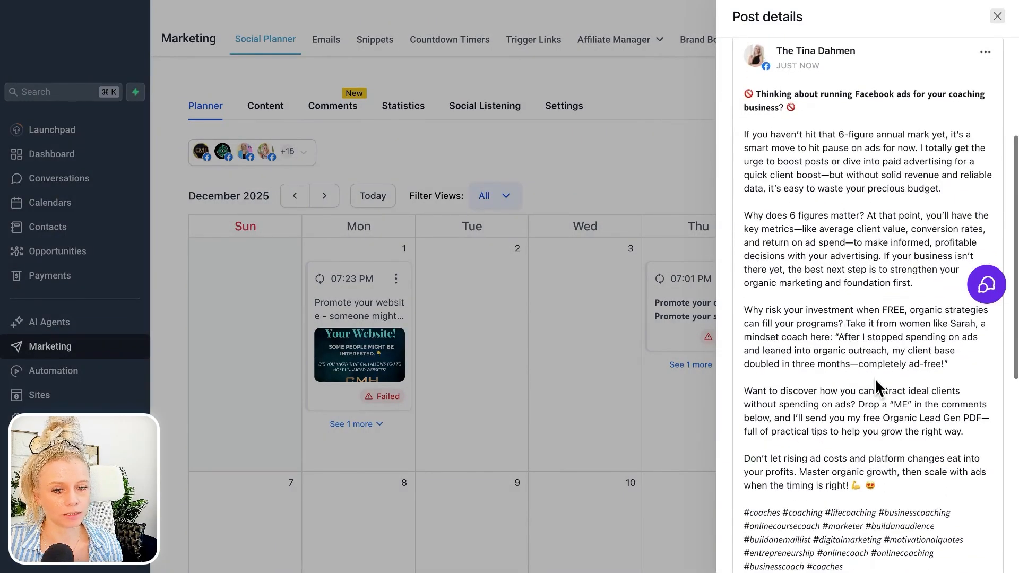
Step: Compare the post's All and Facebook previews in the post details and read through the Facebook version
scroll(877, 391, up, 10)
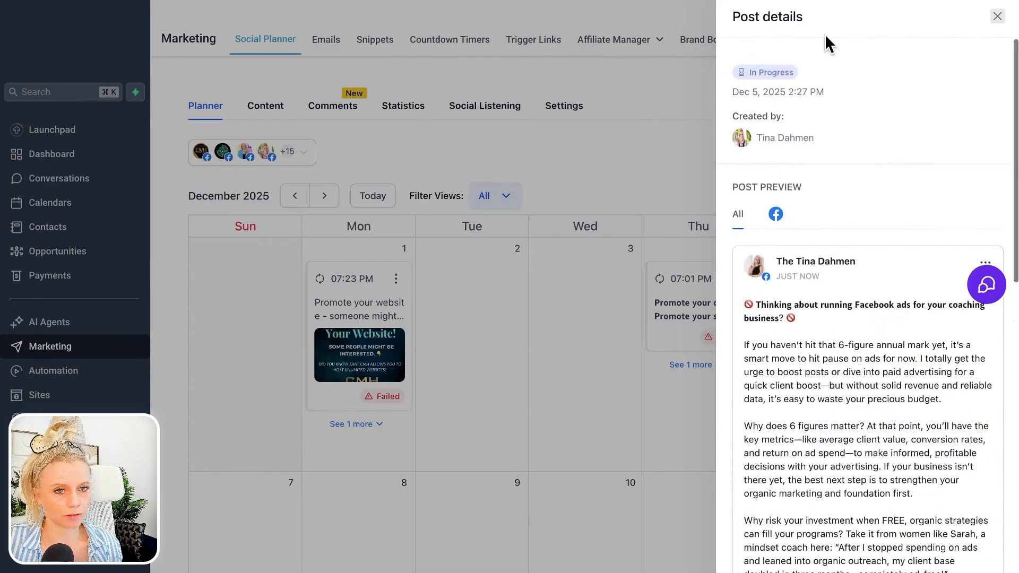
click(778, 219)
click(739, 216)
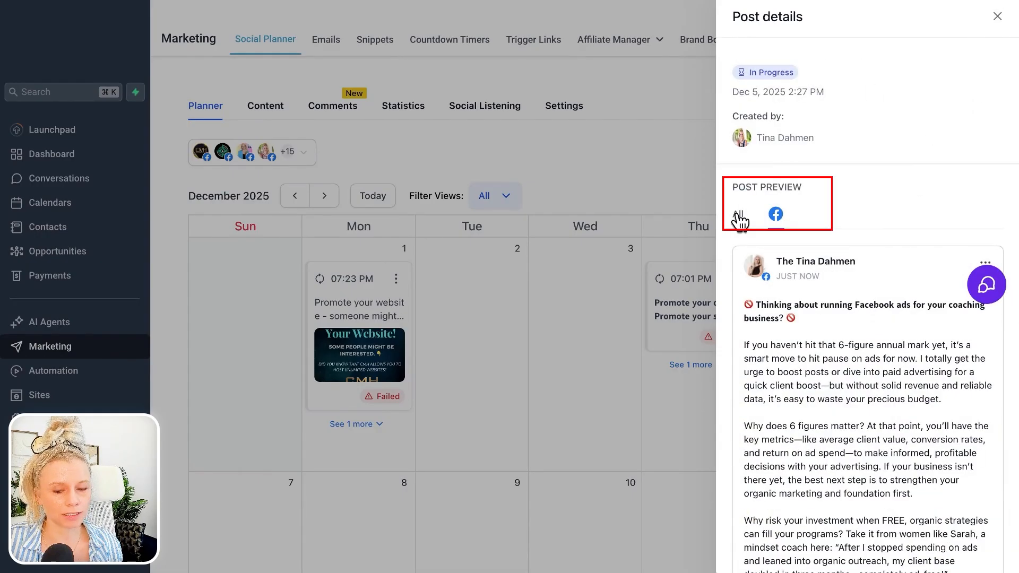
click(776, 215)
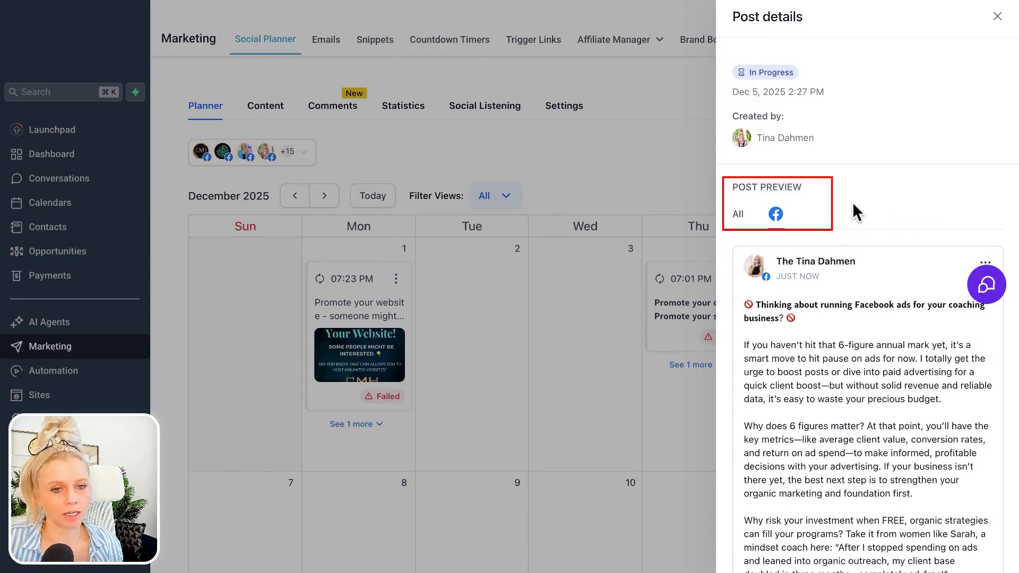
scroll(899, 245, down, 6)
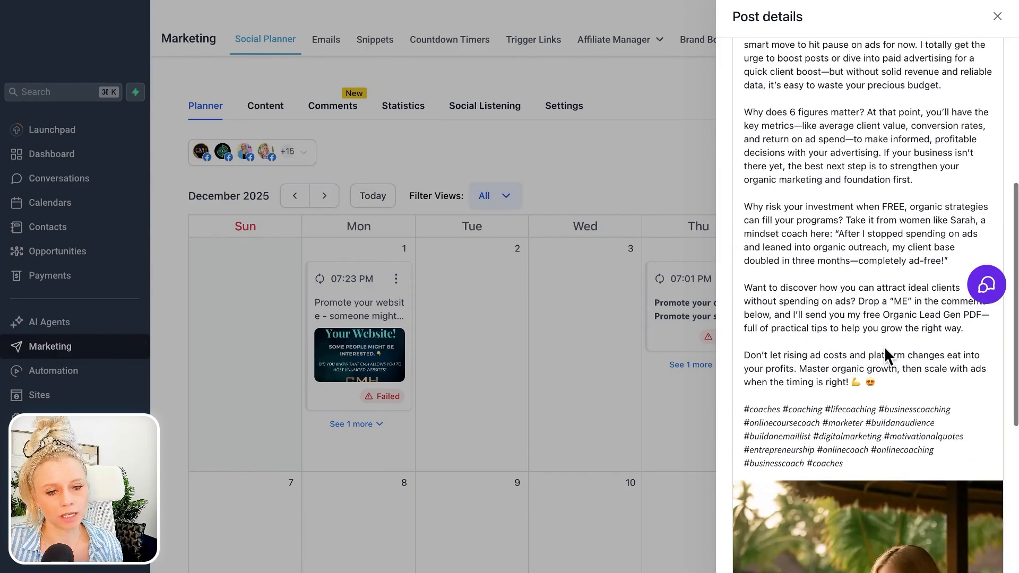
scroll(883, 341, down, 5)
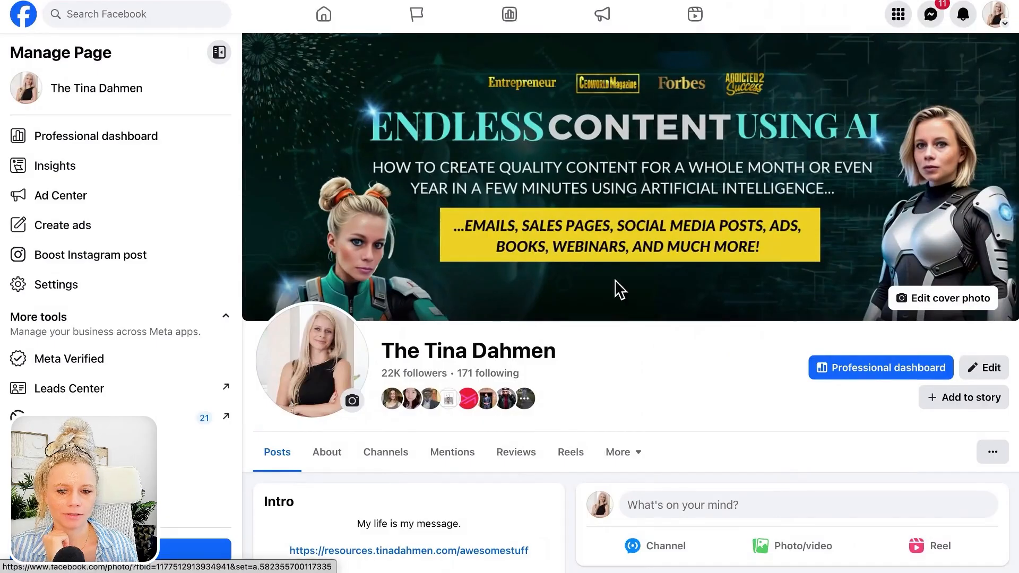
Step: Switch to the Facebook page, expand the newly published Facebook ads post, and check its image and follow-up comment
scroll(619, 287, down, 6)
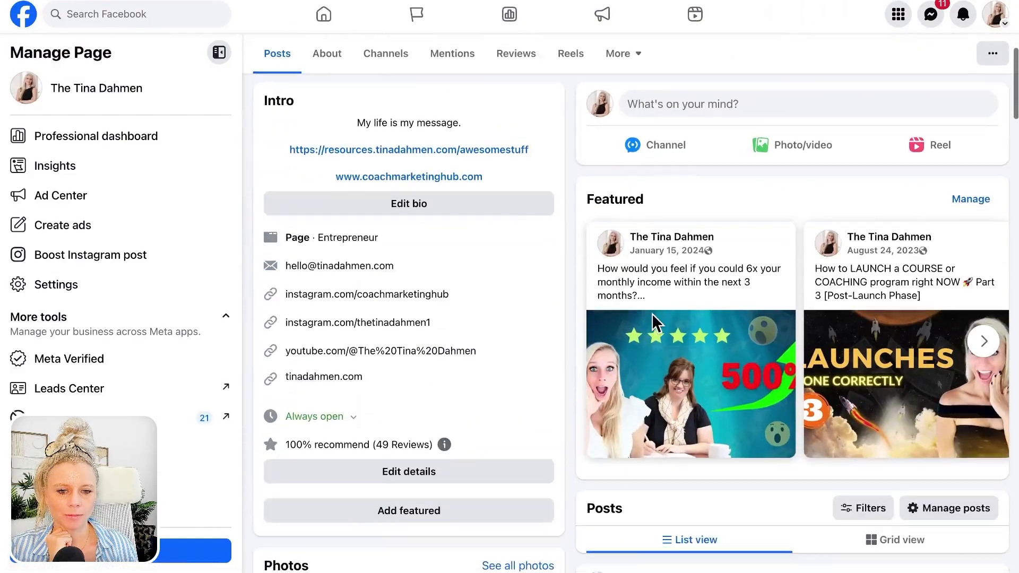
scroll(652, 321, down, 9)
scroll(745, 212, up, 1)
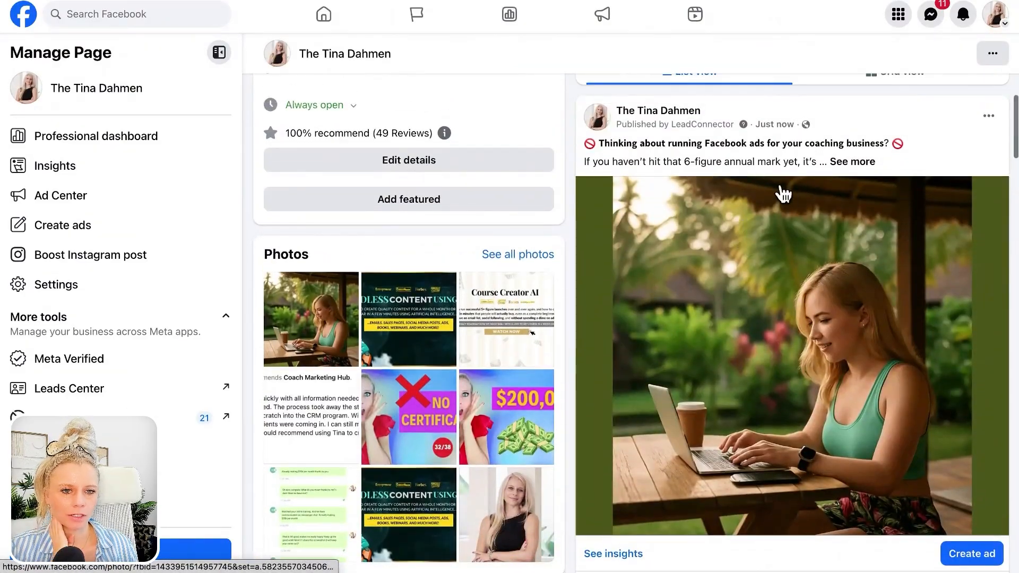
click(855, 161)
scroll(983, 371, down, 5)
click(983, 374)
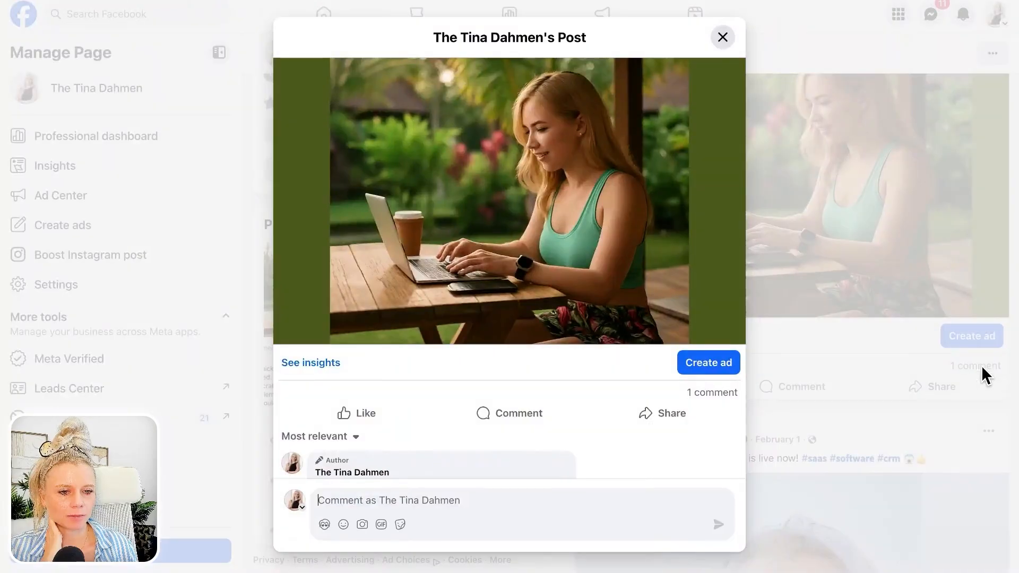
scroll(485, 439, down, 1)
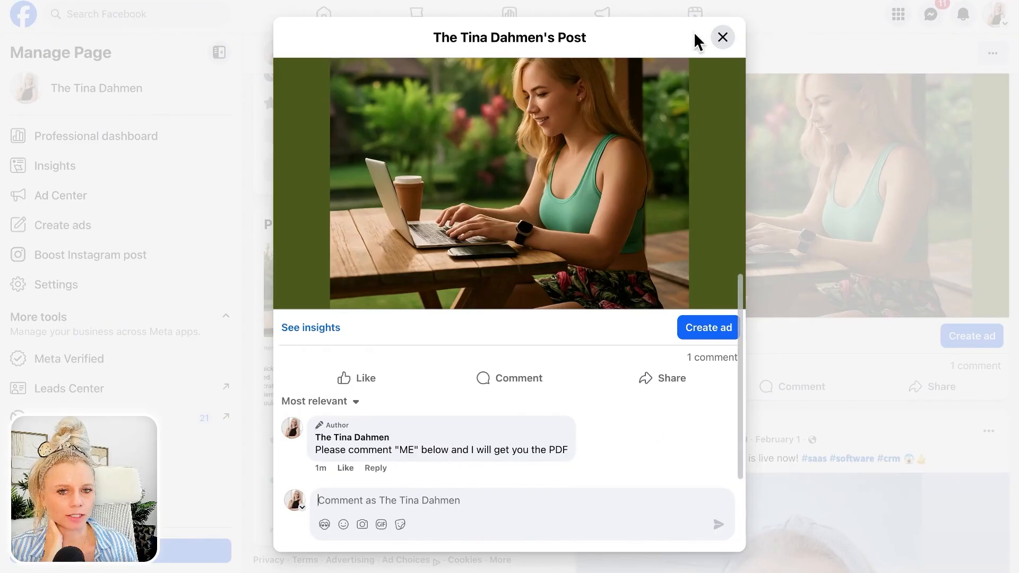
click(722, 37)
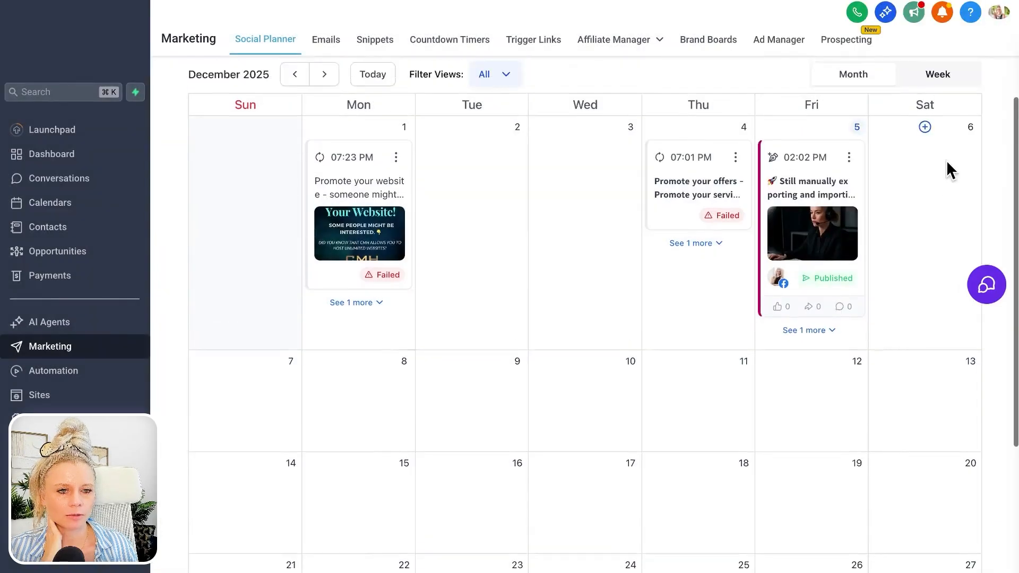
Step: Return to the Social Planner, start a bulk post upload from CSV, and select the Advance Format
scroll(947, 161, up, 3)
click(941, 91)
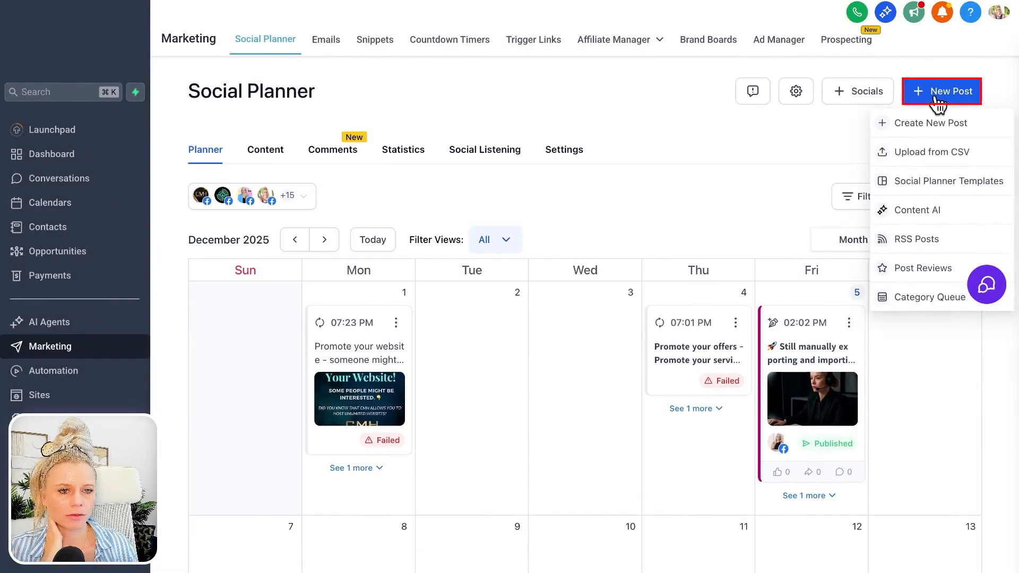
click(951, 156)
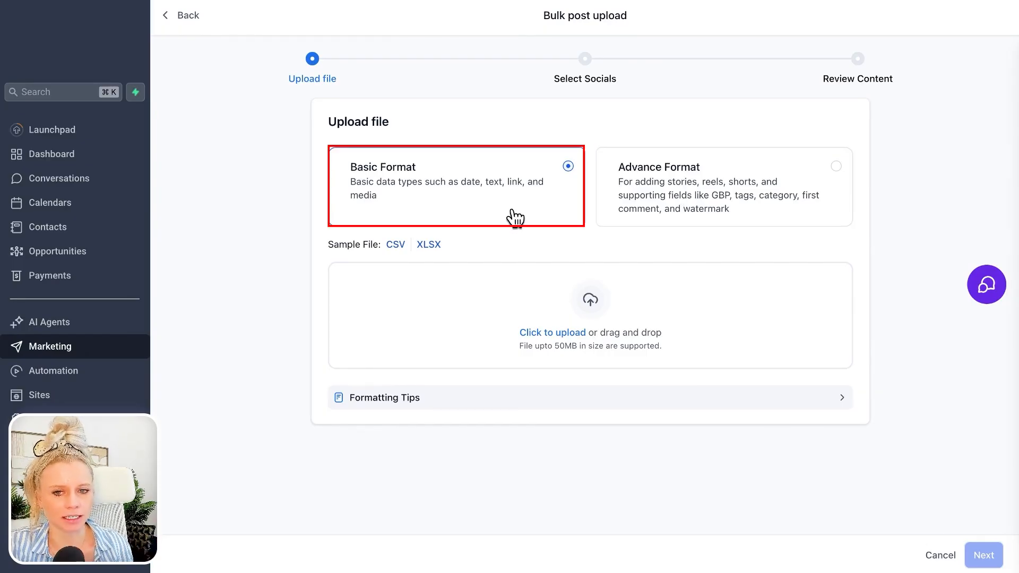
click(661, 215)
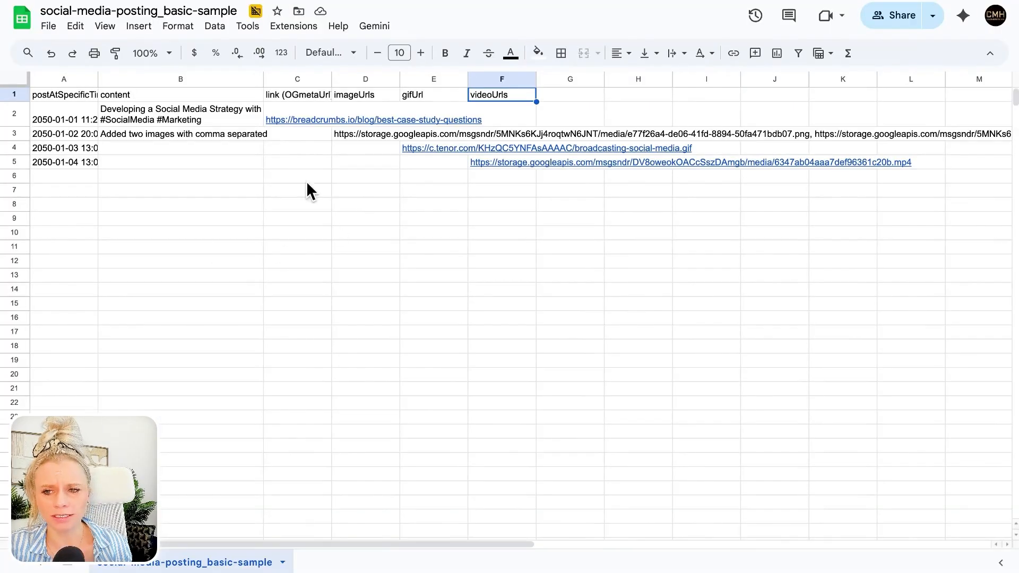
Step: Examine the basic sample spreadsheet's scheduling and content fields, widening the postAtSpecificTime, link and imageUrls columns
drag(98, 78, 233, 81)
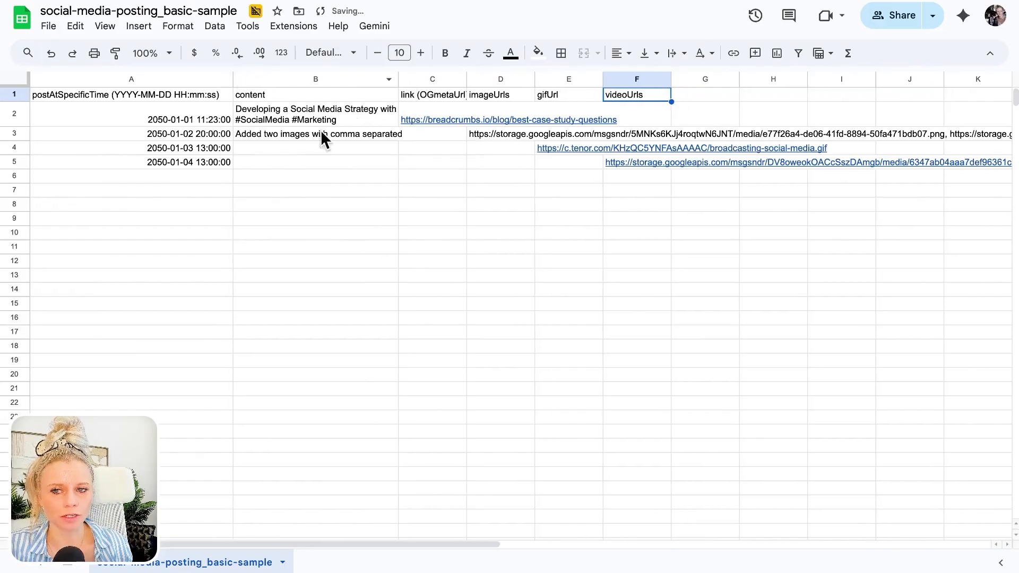
click(127, 79)
click(135, 262)
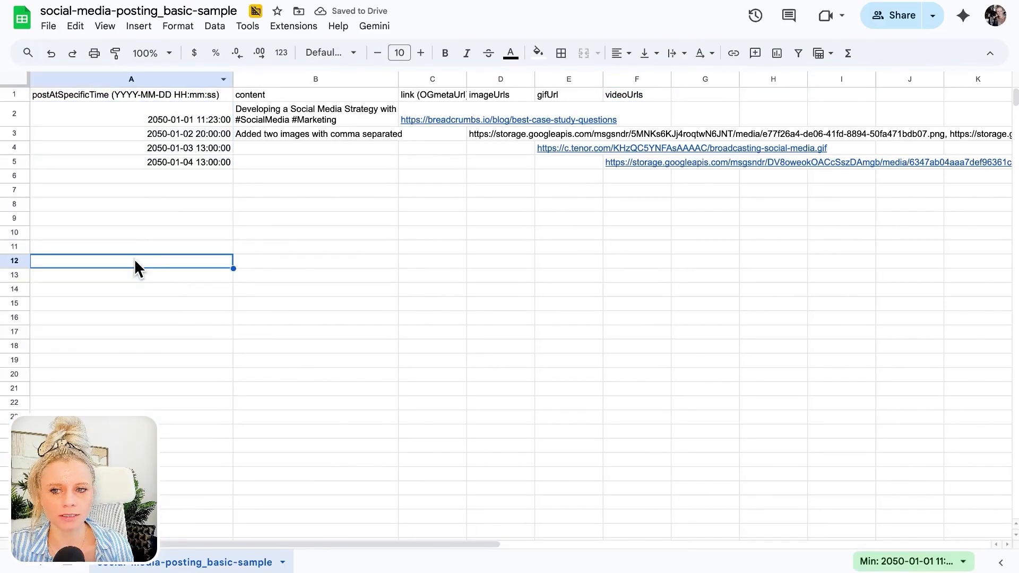
click(293, 117)
click(295, 135)
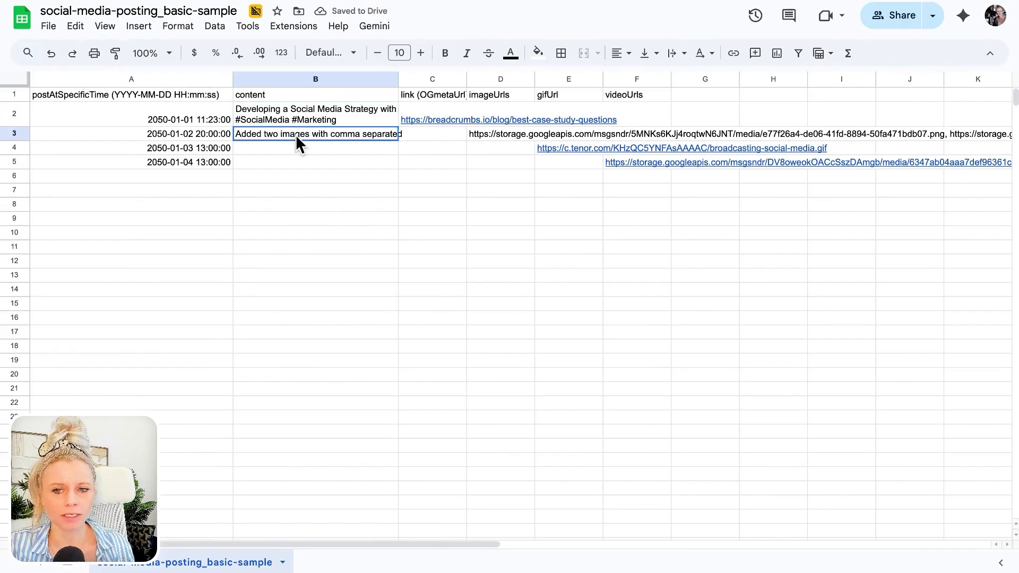
click(441, 161)
drag(467, 79, 536, 80)
drag(606, 78, 655, 78)
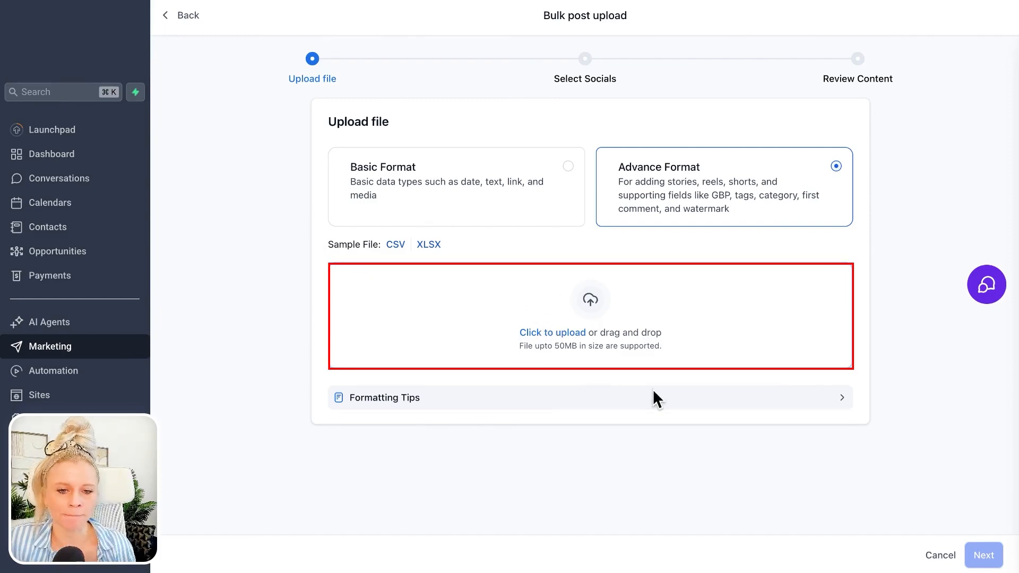
Step: Read the bulk upload's formatting tips on dates, media columns, platform settings, follow-up comments and CSV limits
click(840, 402)
scroll(550, 380, down, 3)
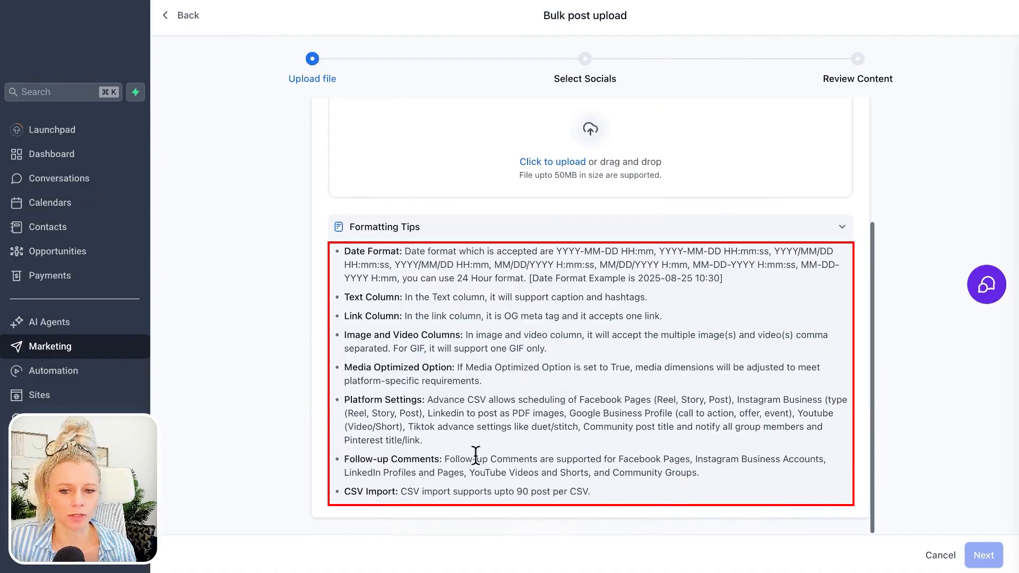
scroll(609, 392, up, 3)
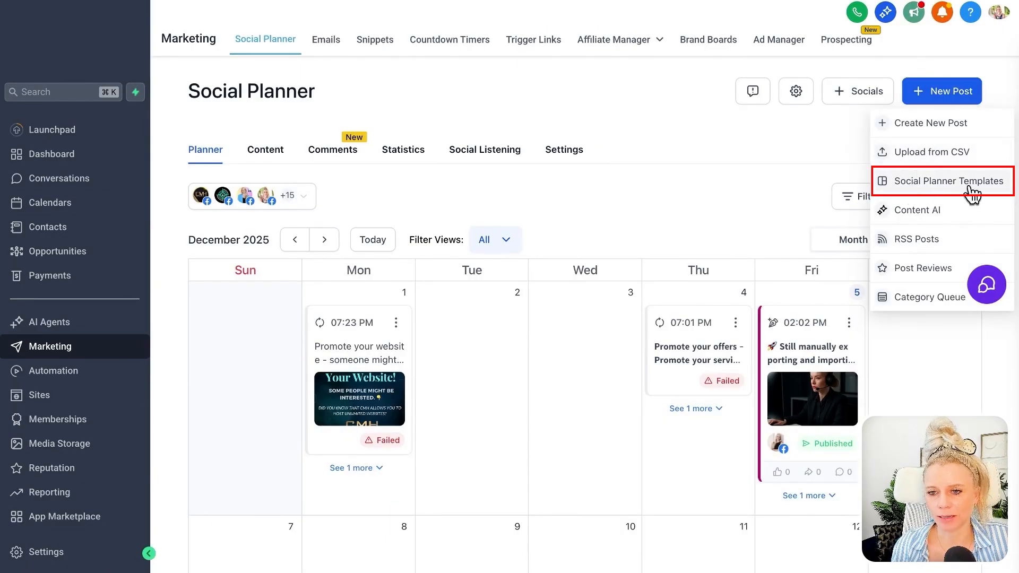
Step: Open the Social Planner template library and look over its templates, personal and shared collections, and favorites
click(972, 189)
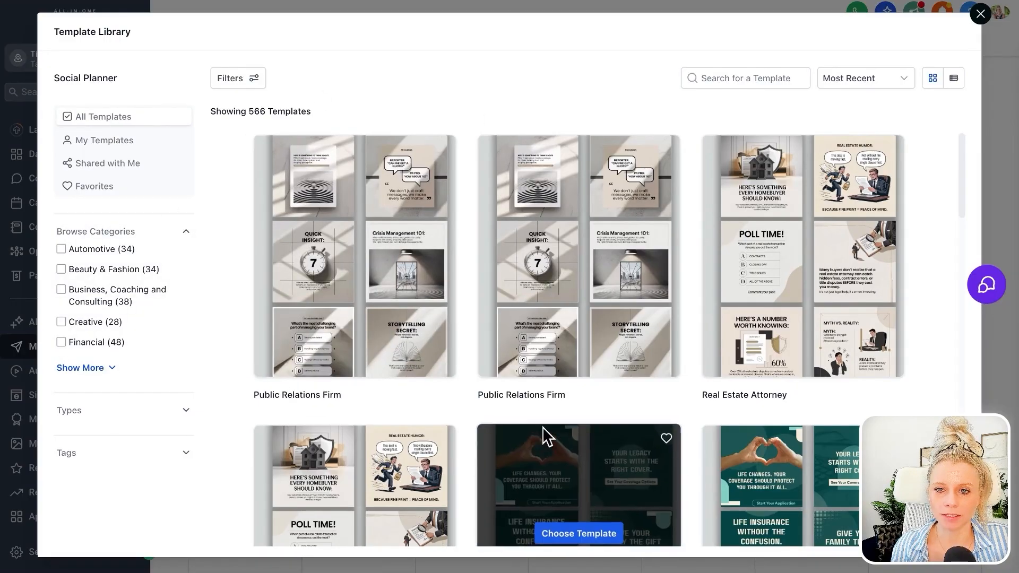
scroll(543, 427, down, 5)
scroll(512, 429, up, 5)
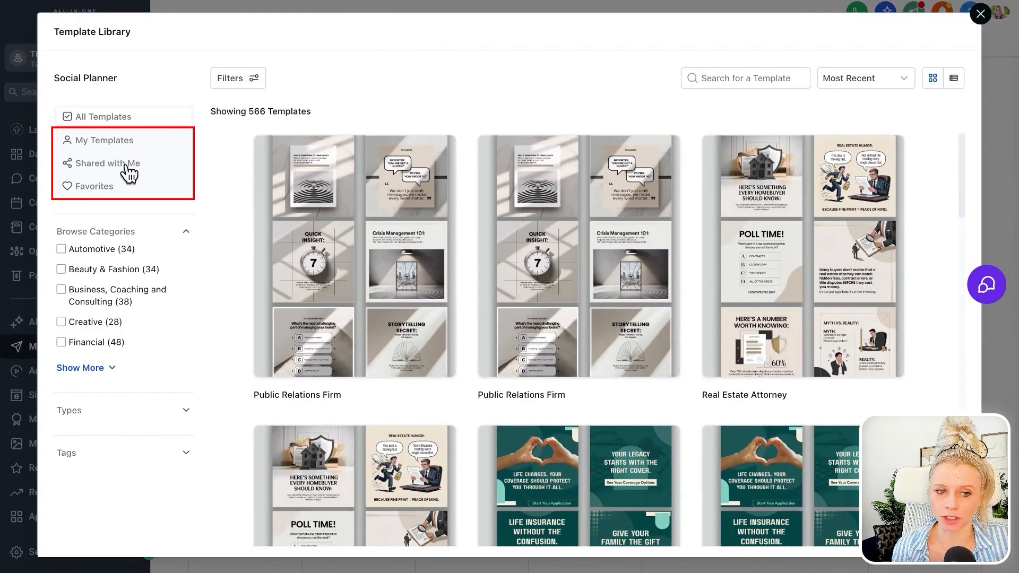
mouse_move(324, 199)
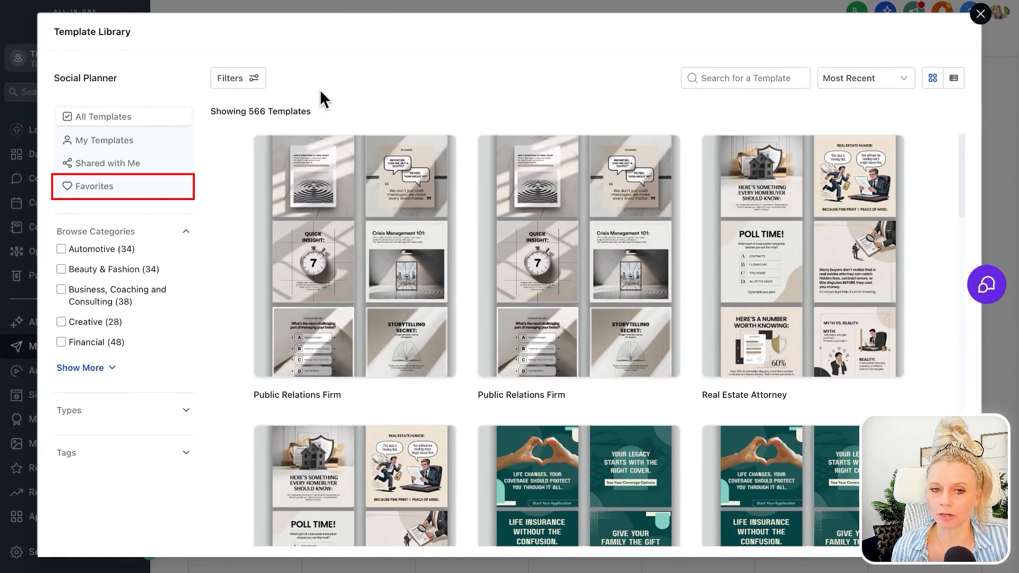
mouse_move(371, 200)
mouse_move(676, 158)
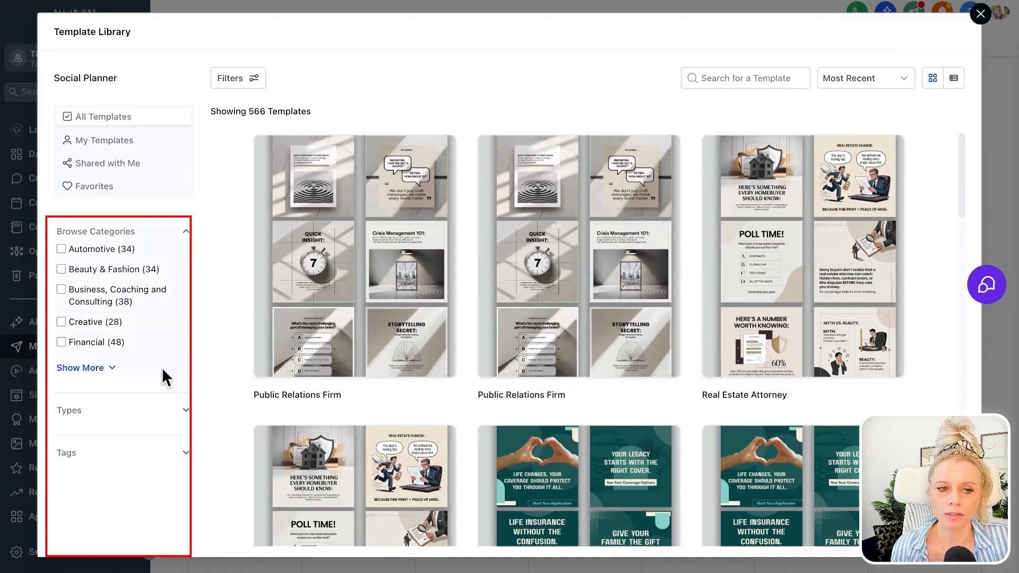
Step: Filter the templates to Business, Coaching and Consulting with the Square Post (1080 X 1080) type, and check the available tags
click(81, 368)
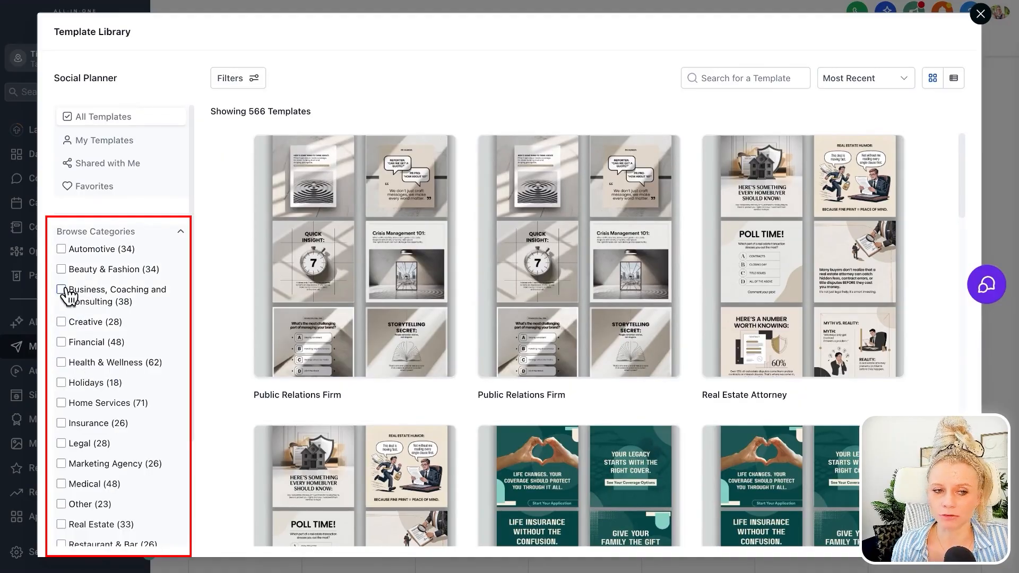
click(62, 289)
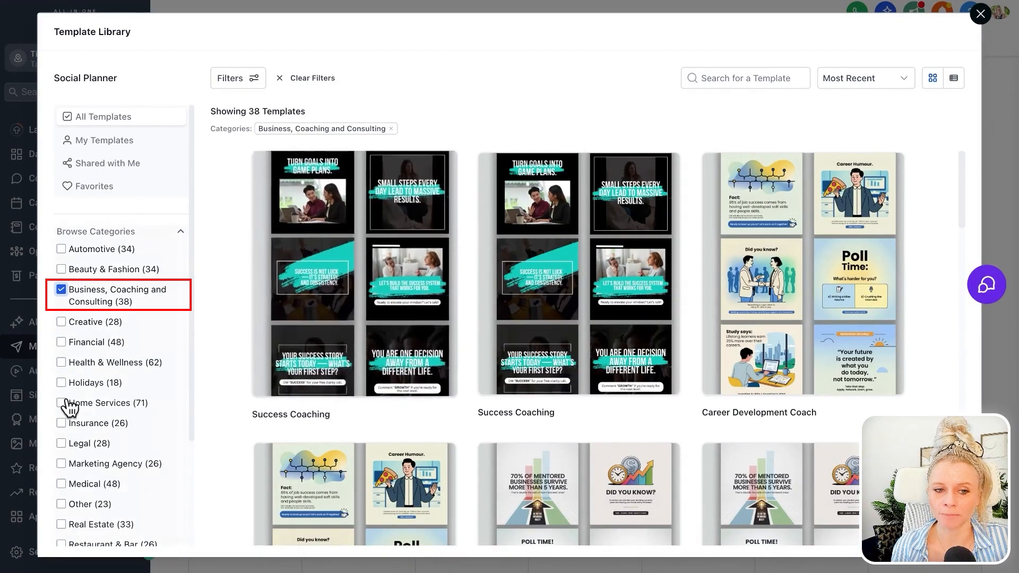
scroll(80, 404, down, 3)
click(93, 496)
scroll(132, 412, down, 1)
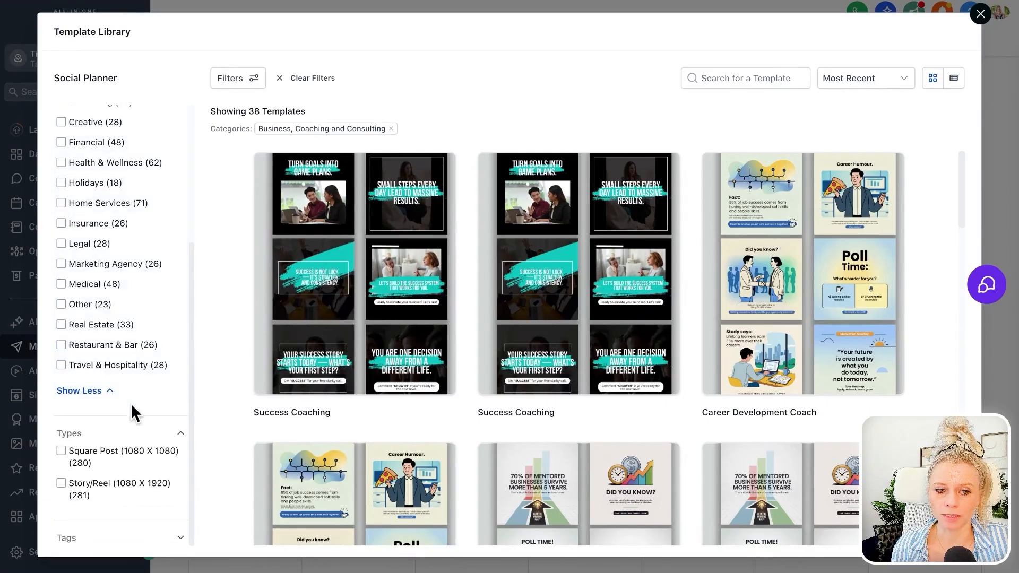
click(61, 451)
click(96, 540)
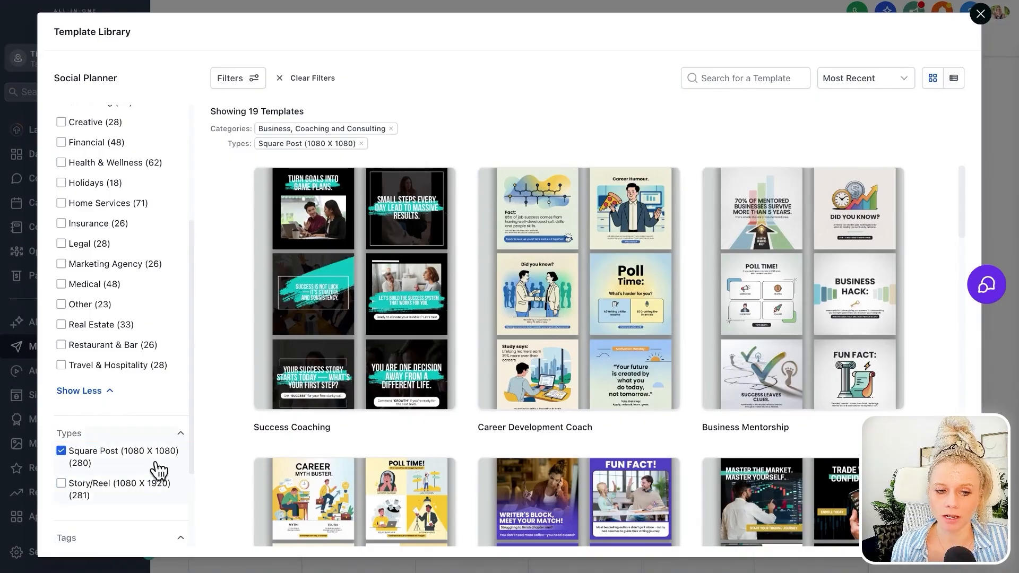
scroll(107, 501, down, 2)
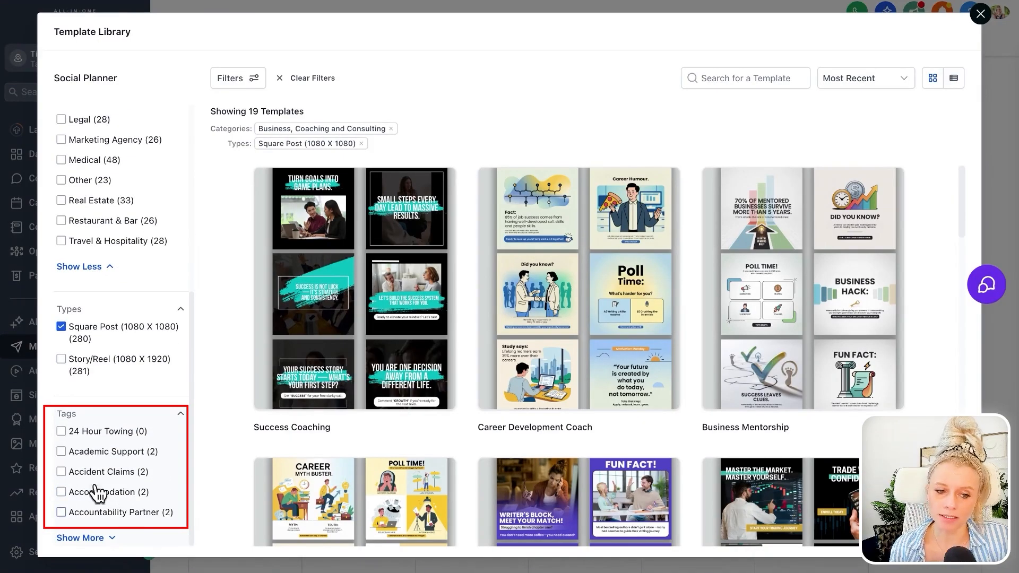
Step: Browse the filtered templates and choose the Stocks Trading Coach template
scroll(663, 369, down, 5)
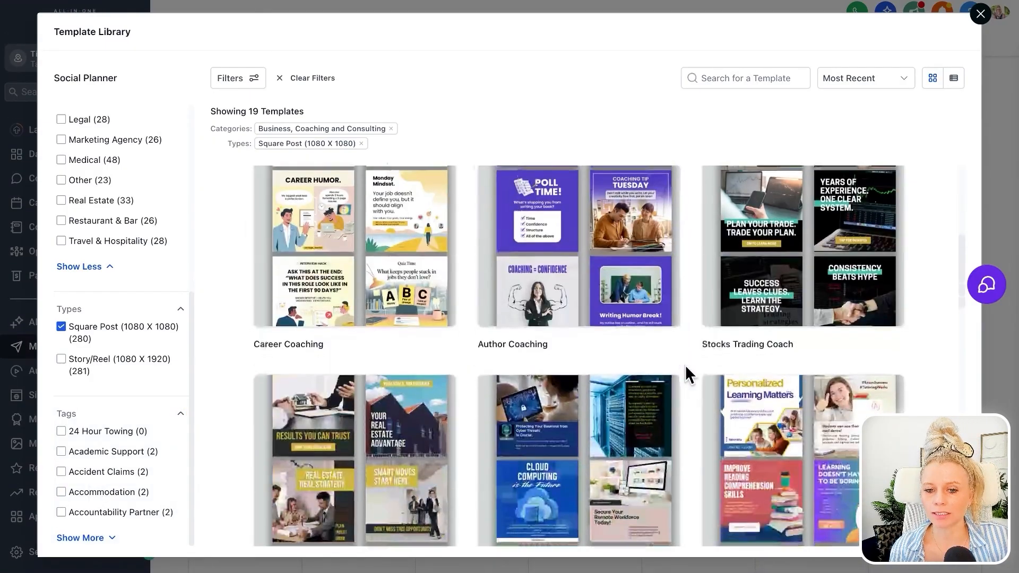
scroll(691, 361, up, 2)
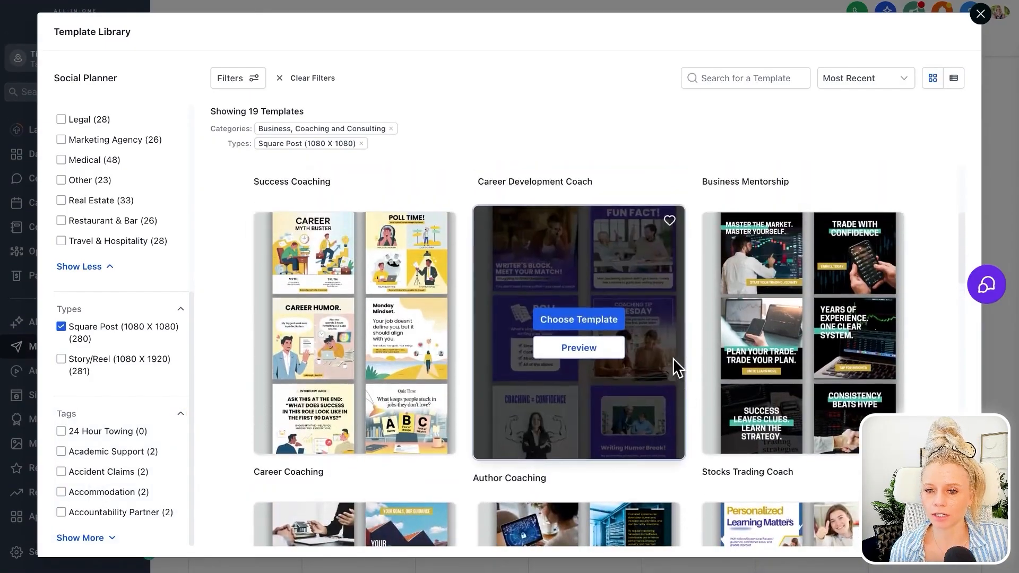
mouse_move(843, 353)
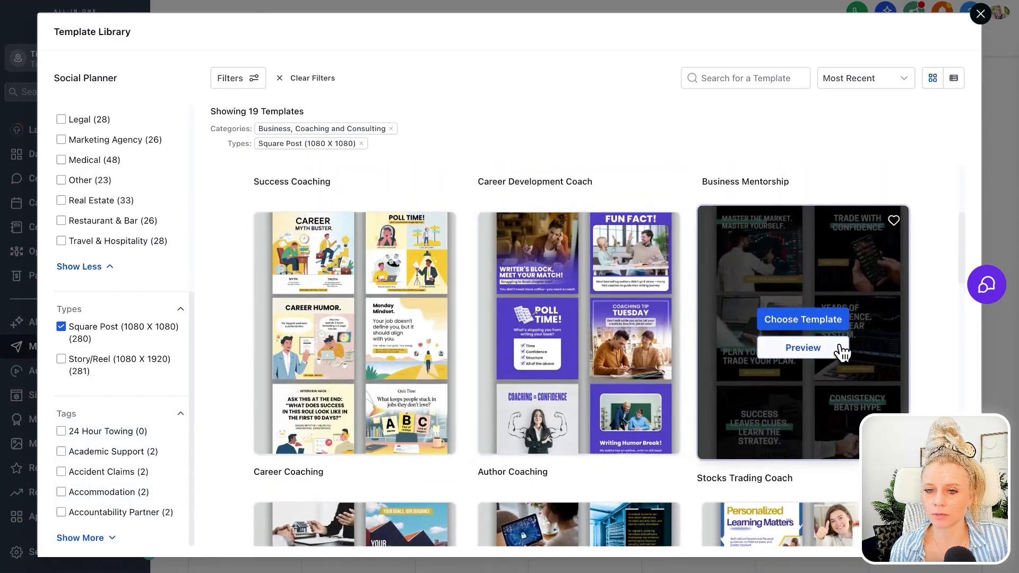
click(800, 321)
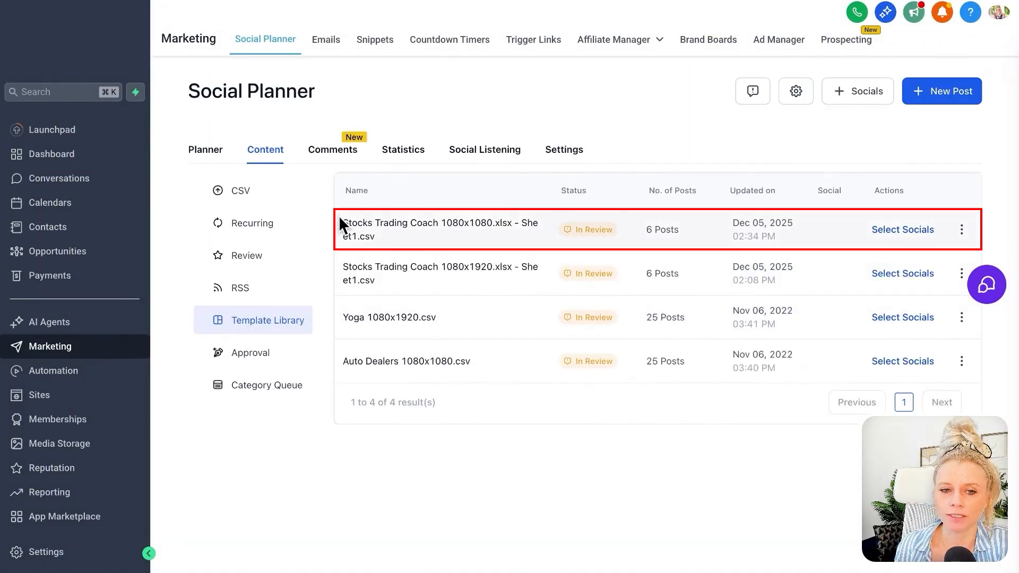
Step: Open account scheduling for the Stocks Trading Coach 1080x1080 CSV and review its social accounts, posting days and number of posts
drag(338, 216, 380, 240)
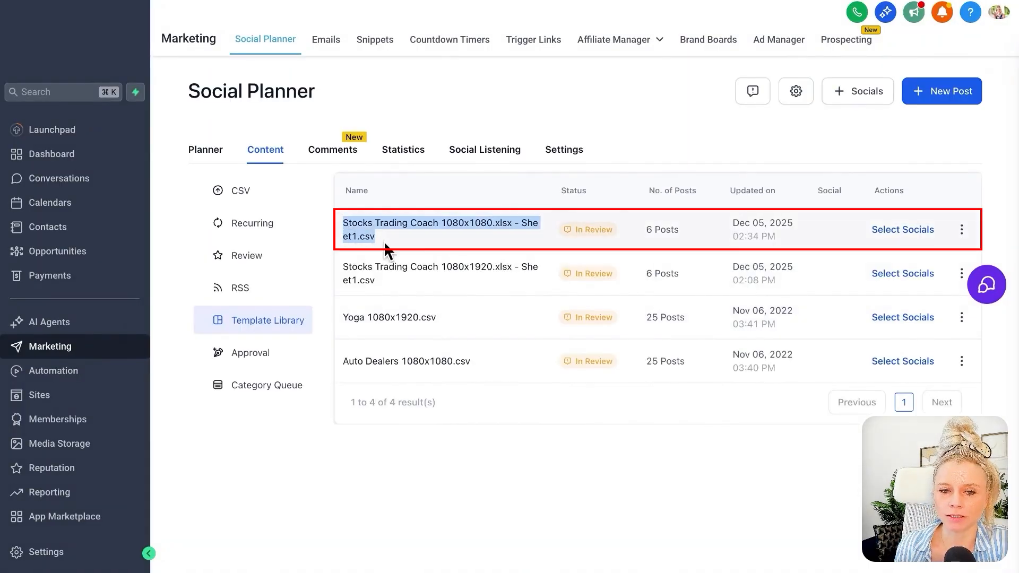
click(913, 238)
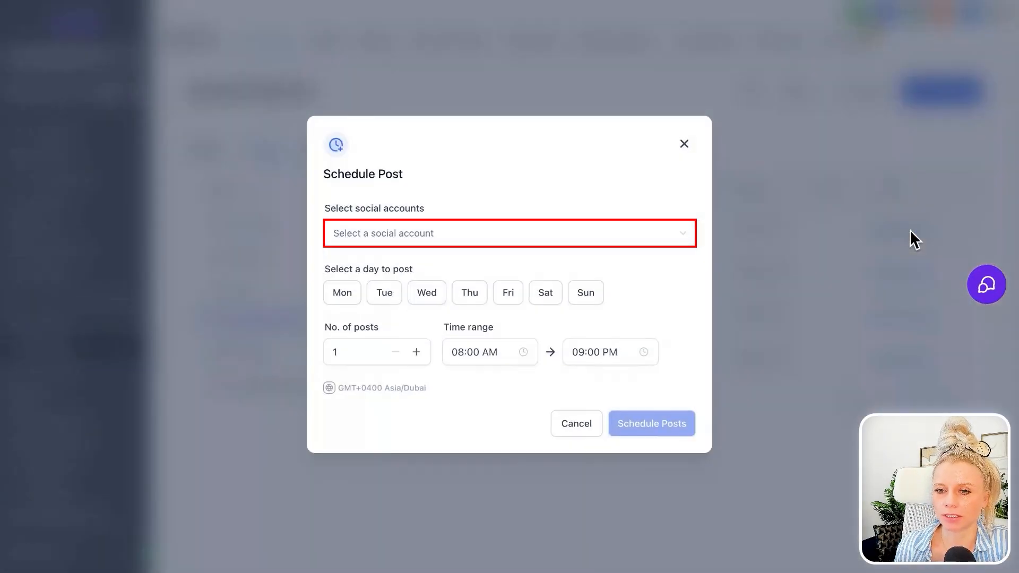
click(407, 232)
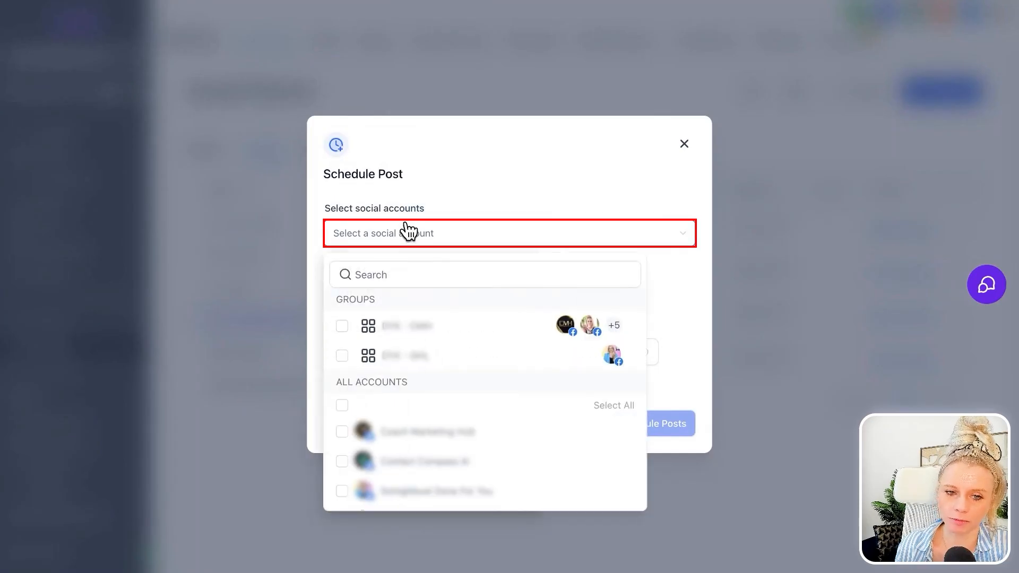
scroll(455, 484, down, 5)
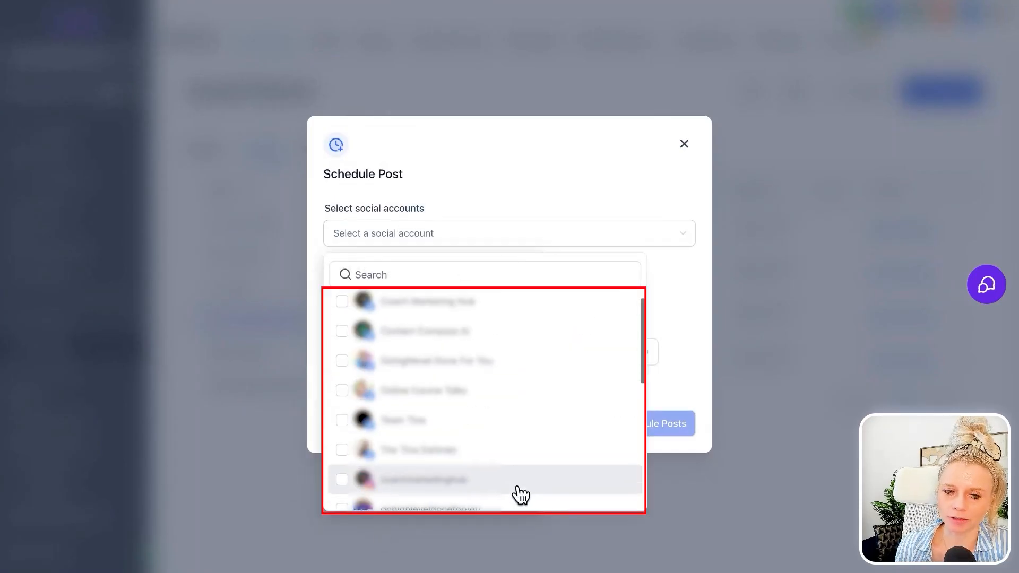
click(679, 325)
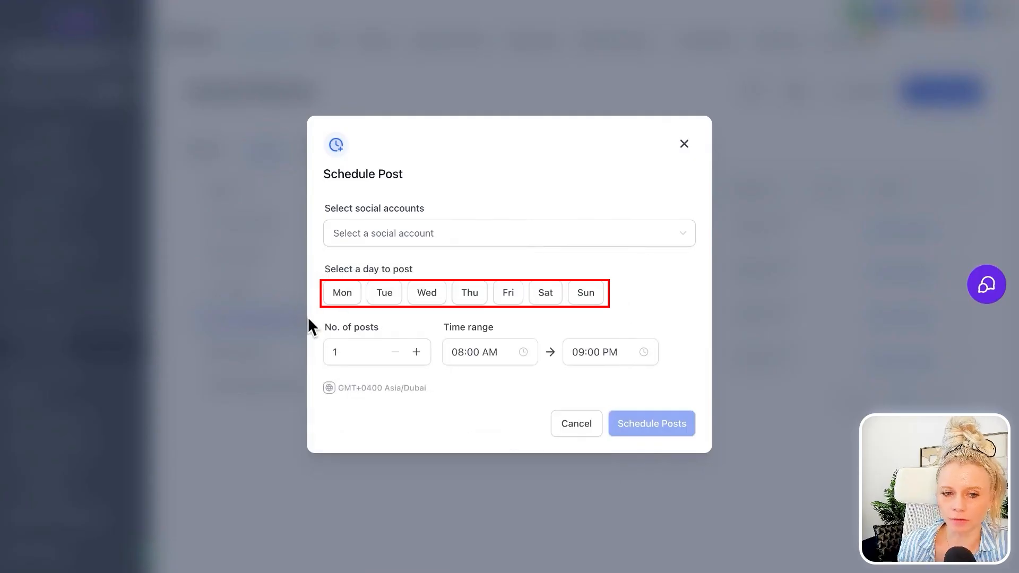
double_click(339, 351)
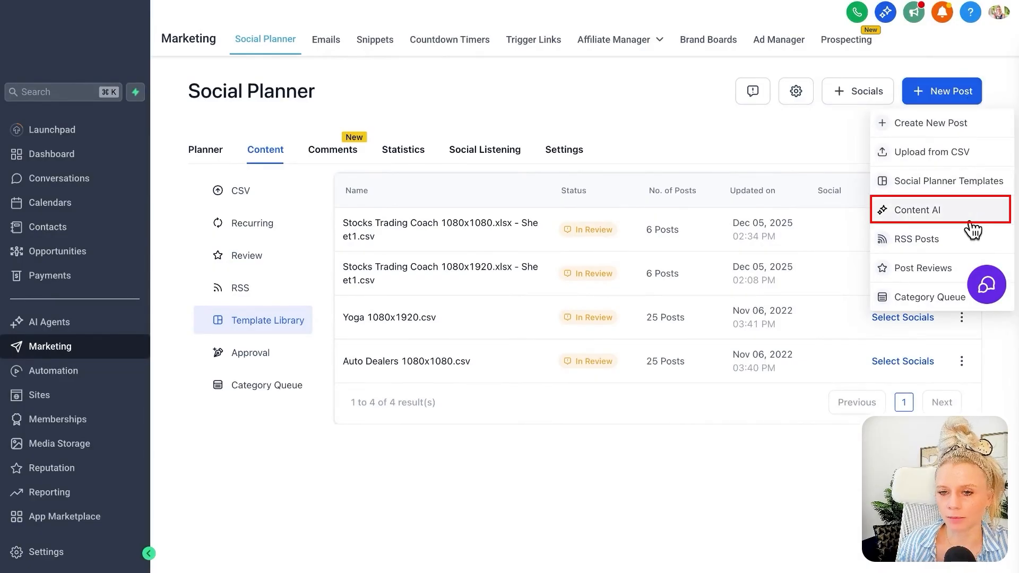
Step: Start Content AI for Facebook with the Post content type and continue to the content generation form
click(917, 211)
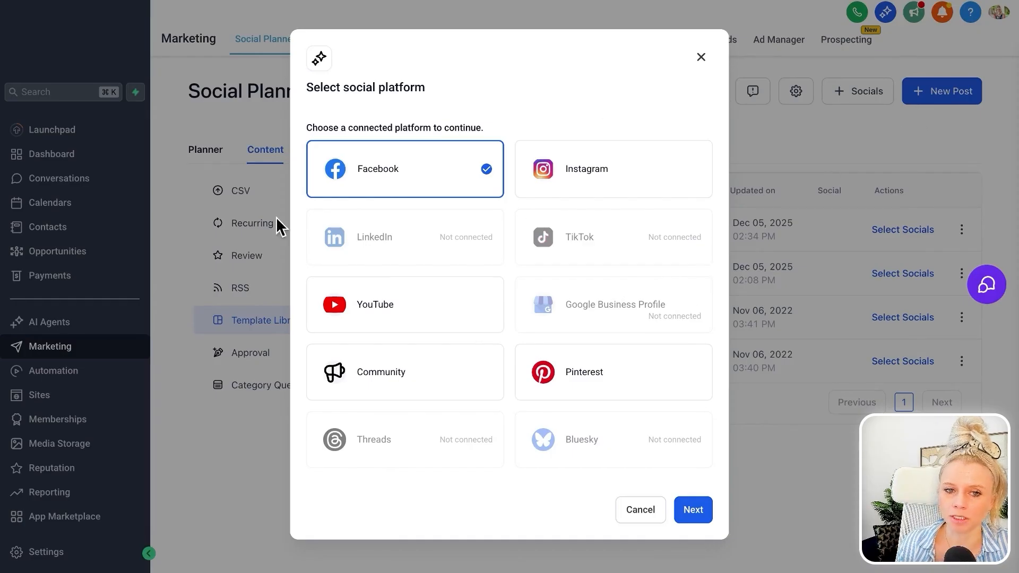
scroll(580, 300, down, 1)
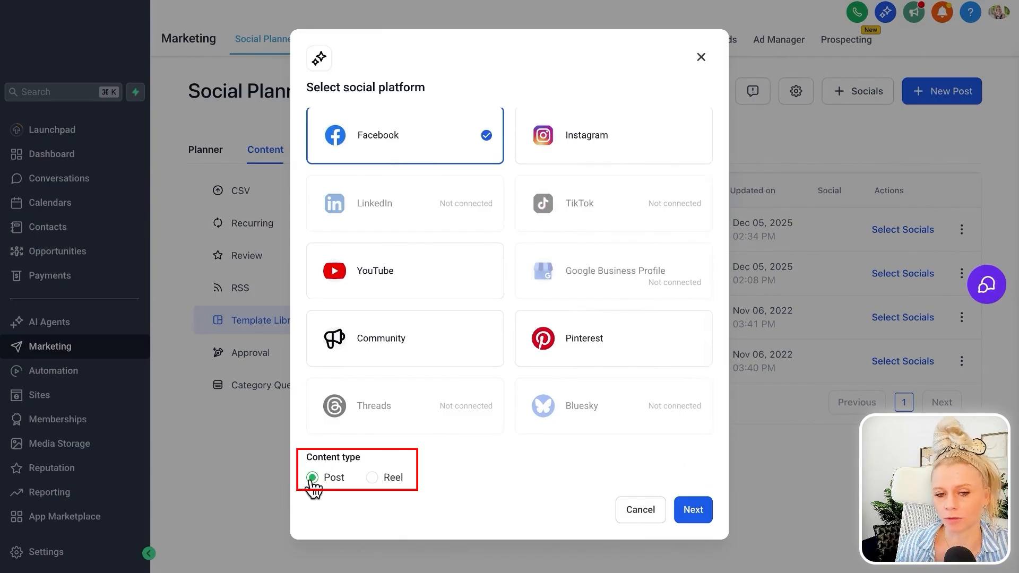
click(374, 479)
click(313, 477)
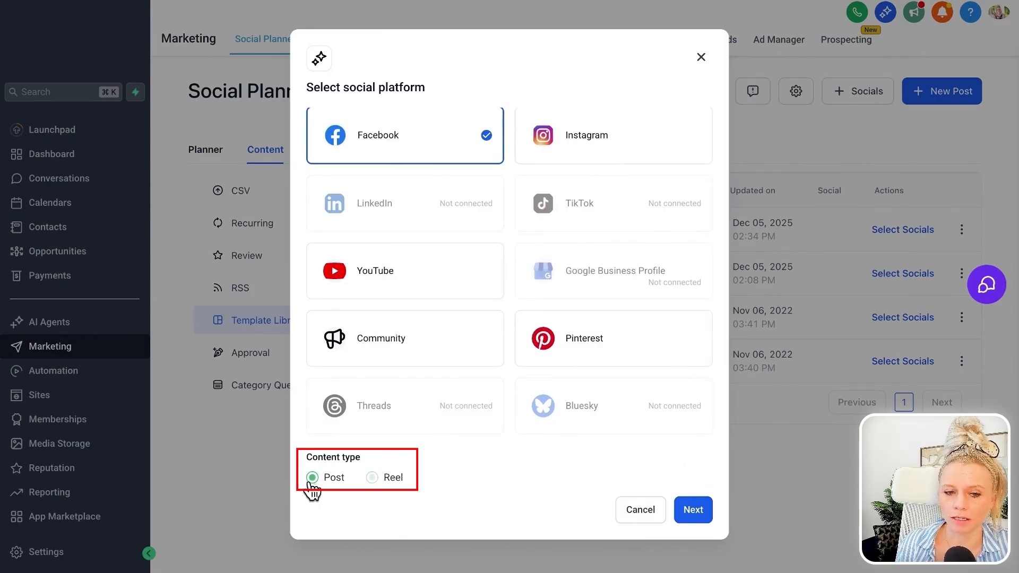
click(701, 511)
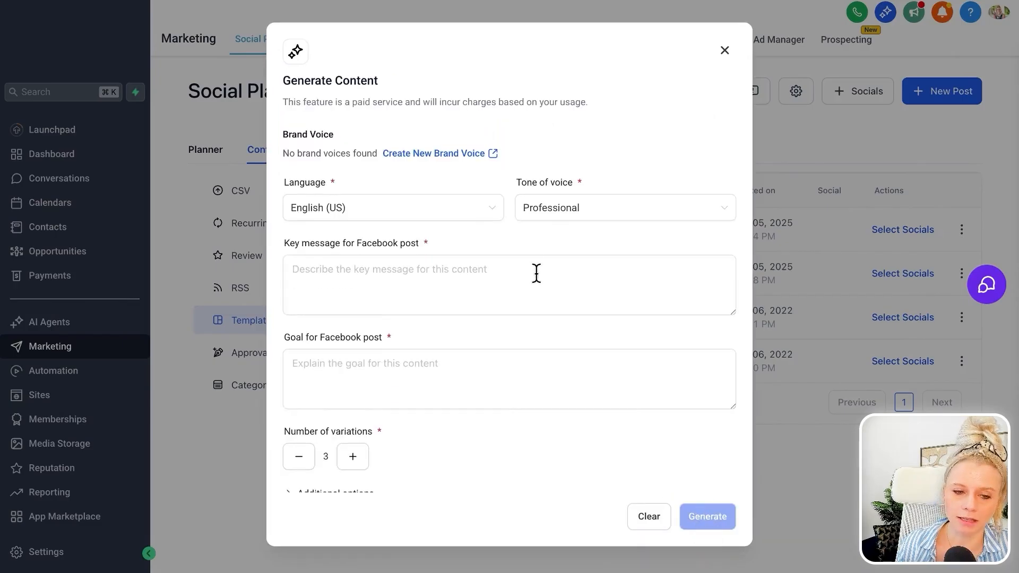
Step: Look over the Facebook post's goal, number of variations and additional options in the content generation form, and close it
click(531, 374)
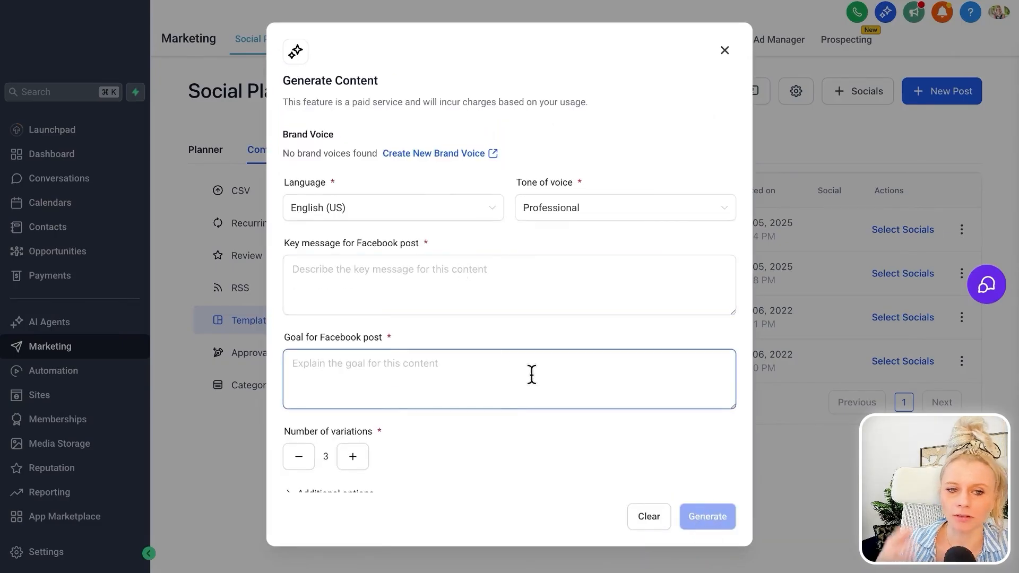
click(486, 457)
scroll(485, 457, down, 1)
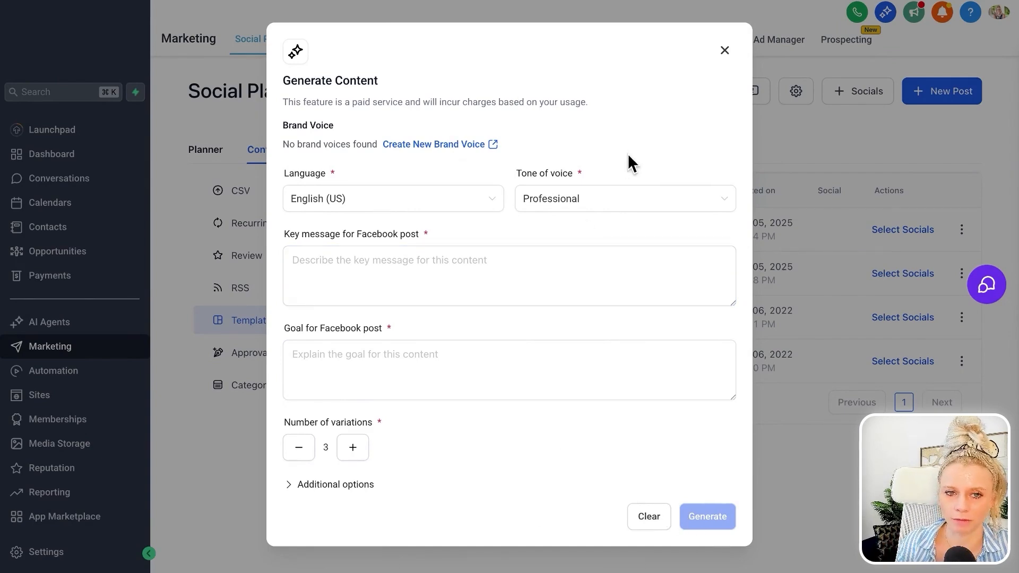
click(725, 50)
Step: Start a new RSS post and go to its feed URL entry
click(942, 91)
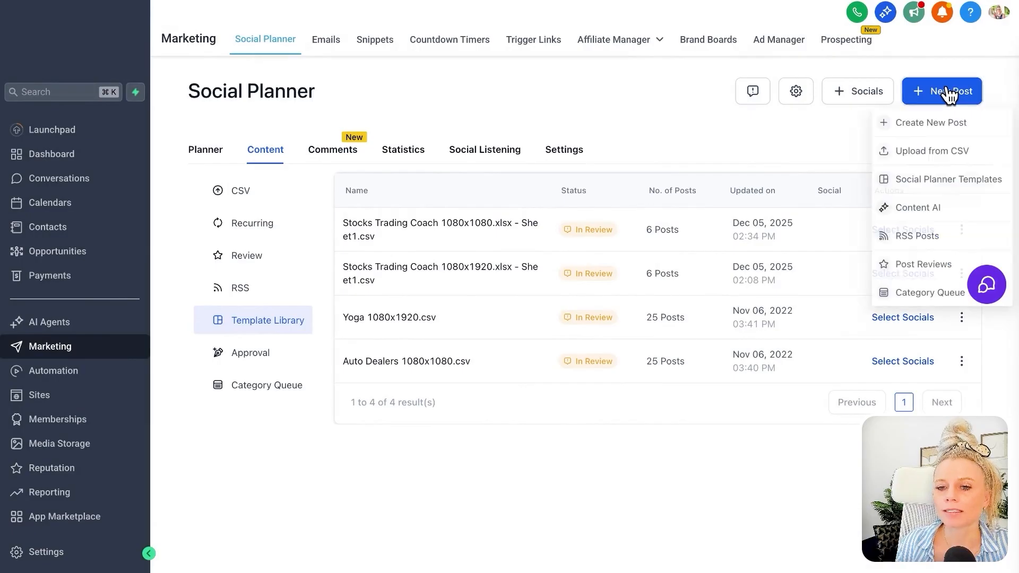
click(915, 243)
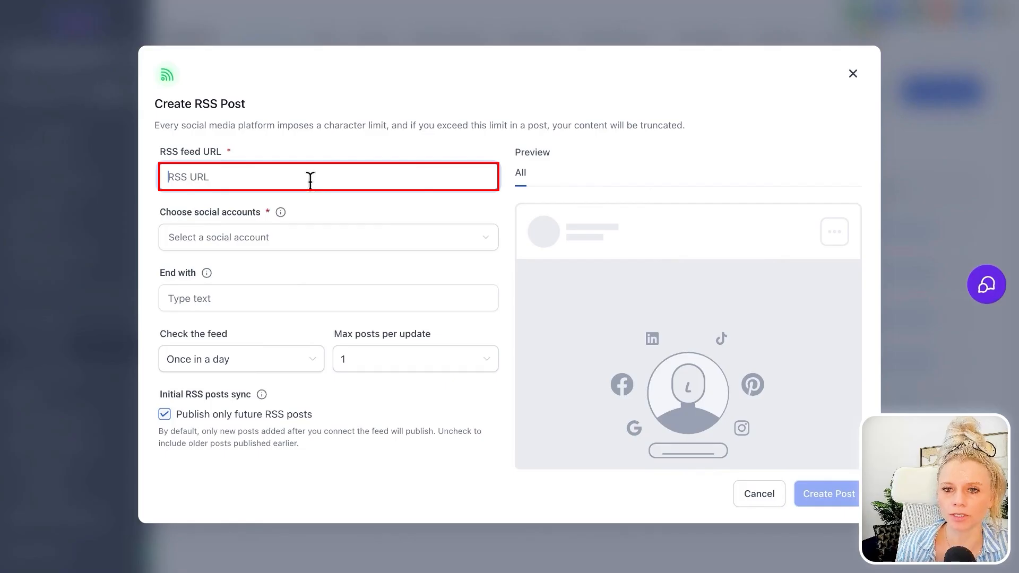
click(380, 202)
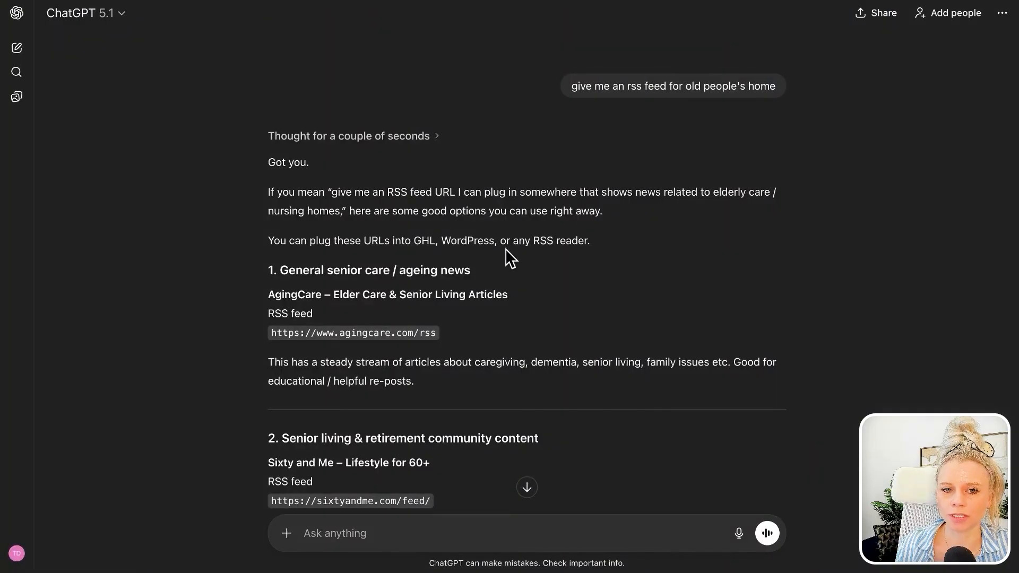
Step: Switch to ChatGPT and read the RSS feeds it suggests for an old people's home
scroll(505, 248, down, 1)
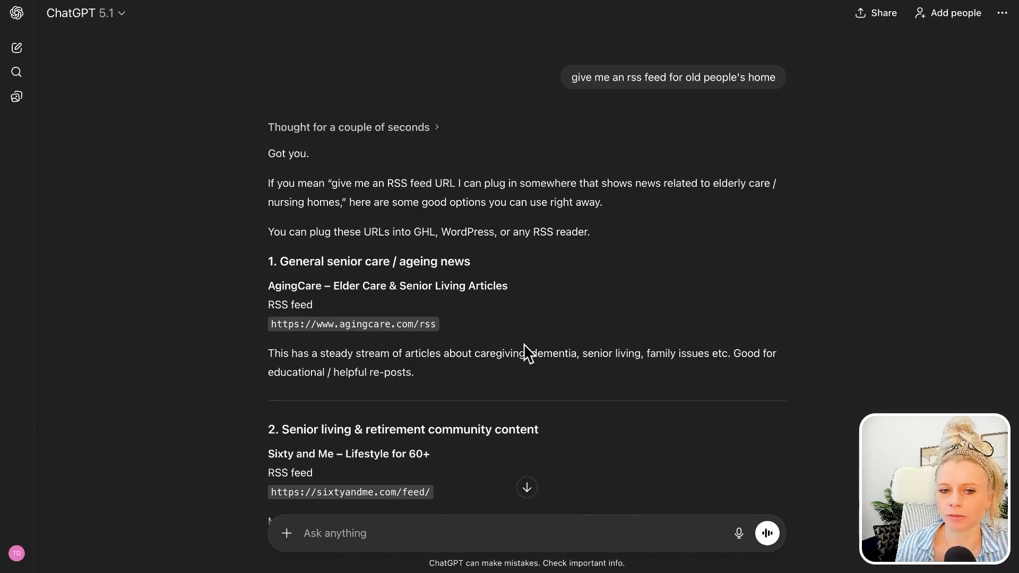
drag(775, 77, 588, 79)
click(535, 121)
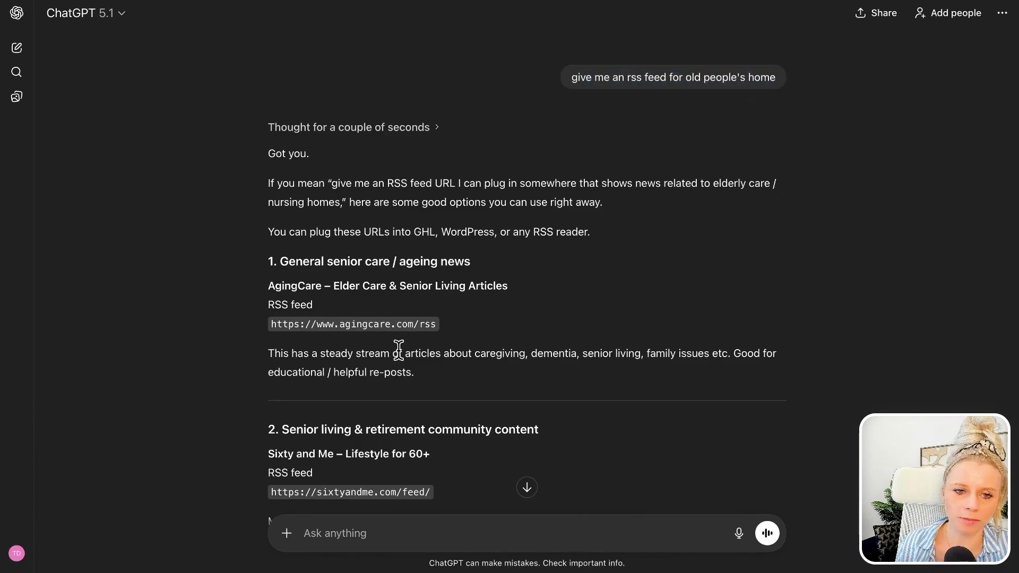
scroll(437, 356, down, 3)
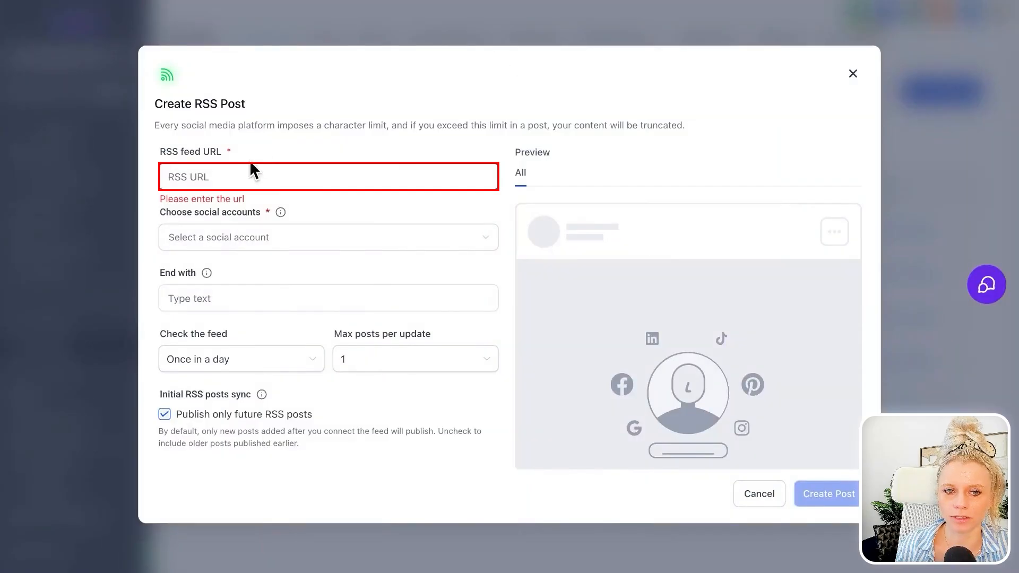
click(250, 169)
text(https://www.agingcare.com/rss)
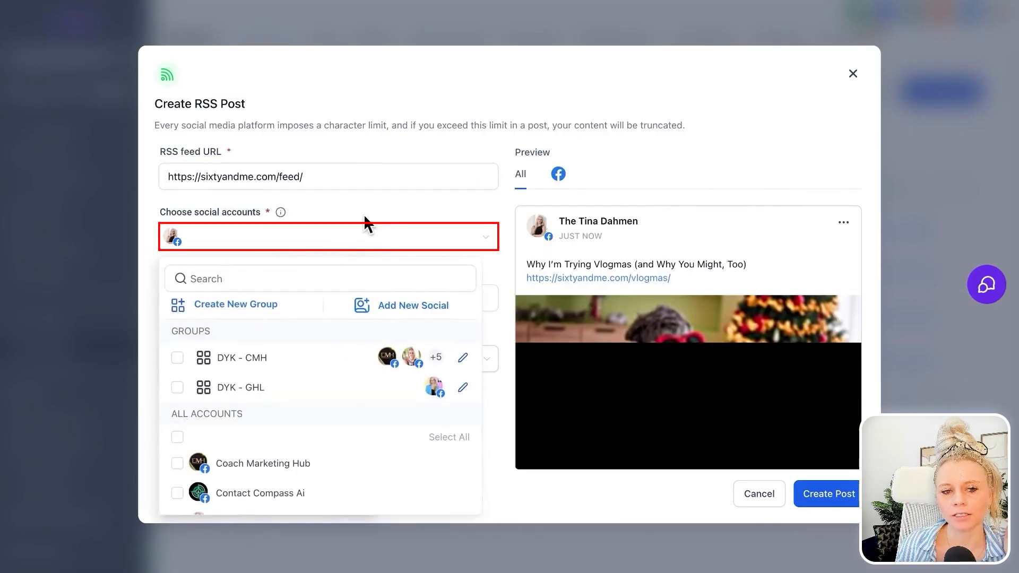
click(357, 204)
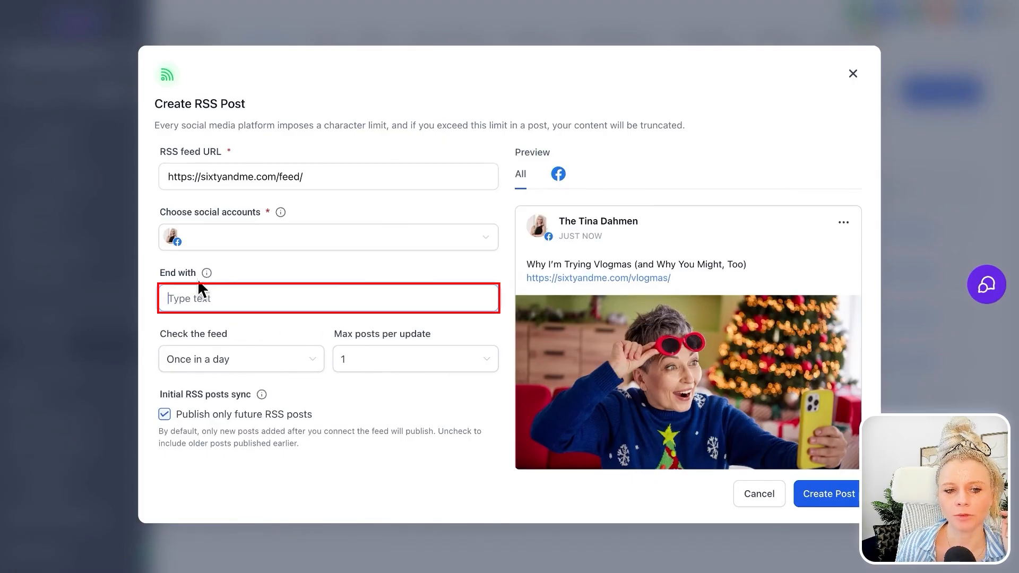
Step: End the RSS posts with "Thanks!", check the text in the preview, and look over the feed check intervals
mouse_move(206, 274)
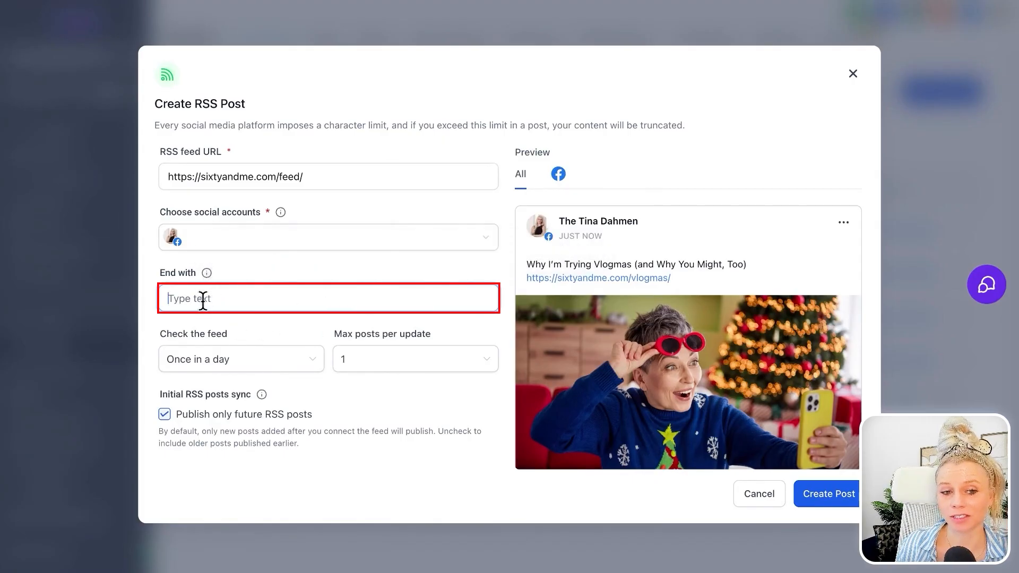
scroll(703, 388, down, 1)
scroll(632, 351, up, 1)
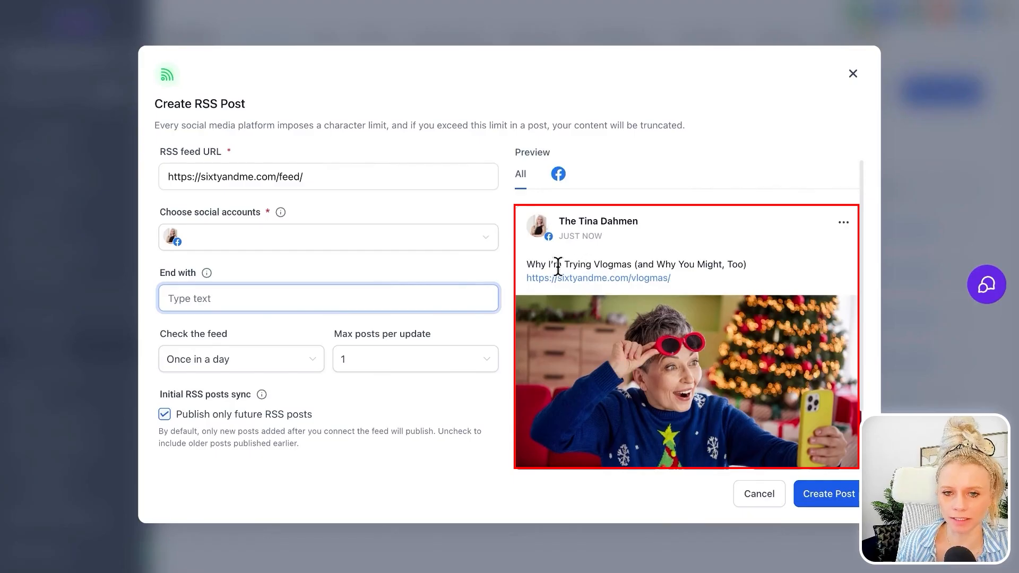
scroll(652, 341, down, 2)
text(Thanks!)
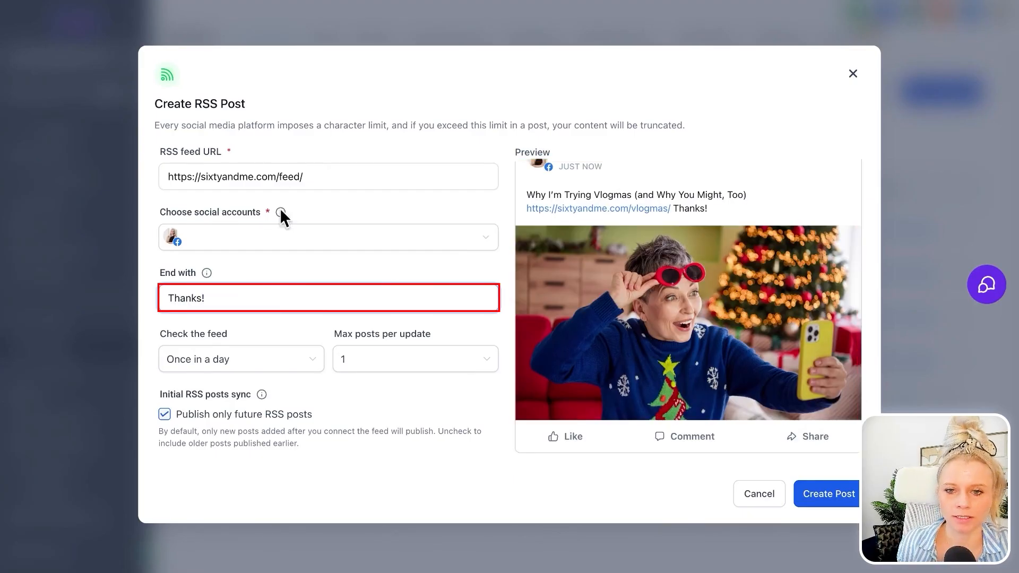
drag(671, 208, 721, 218)
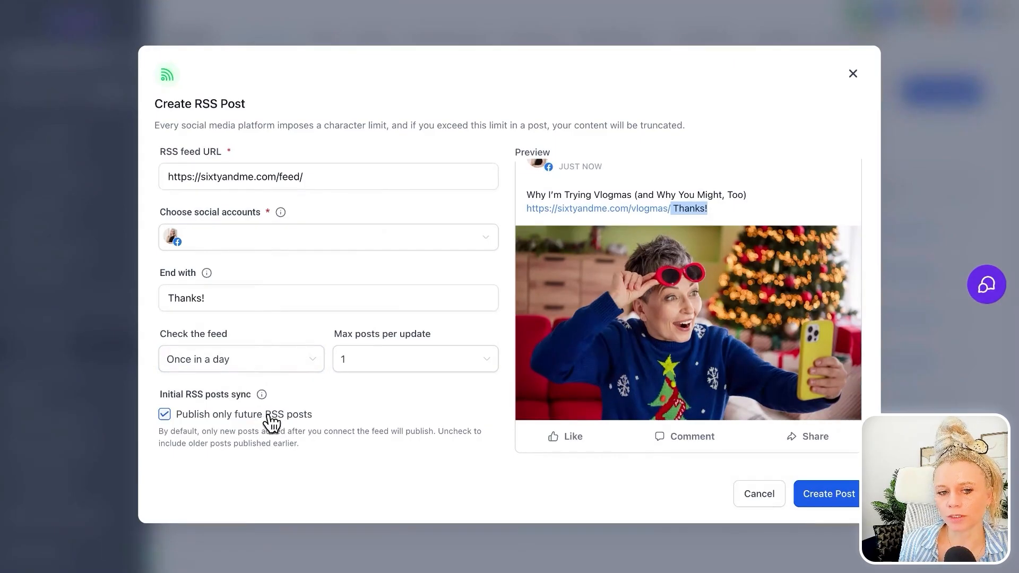
click(202, 366)
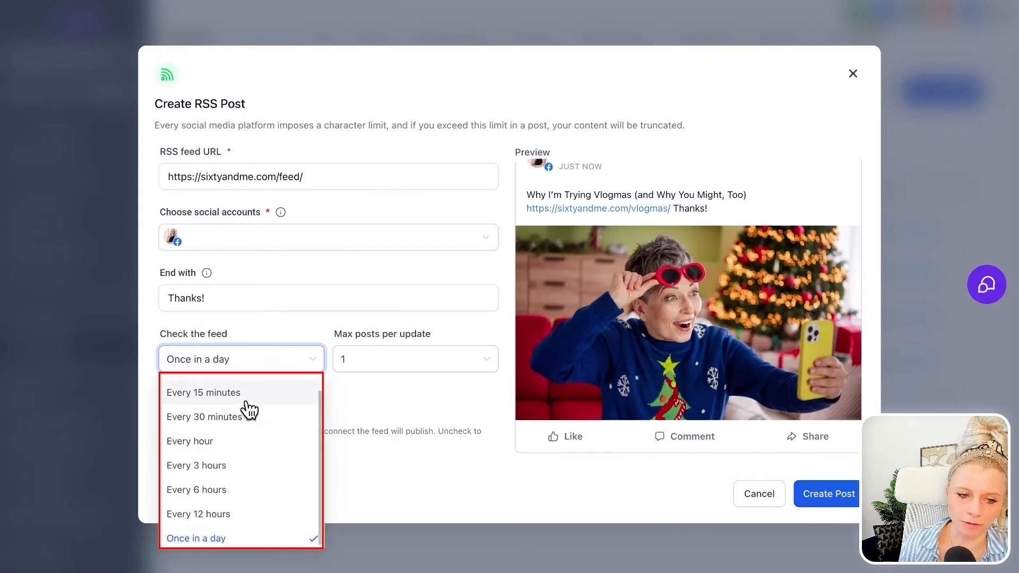
click(392, 385)
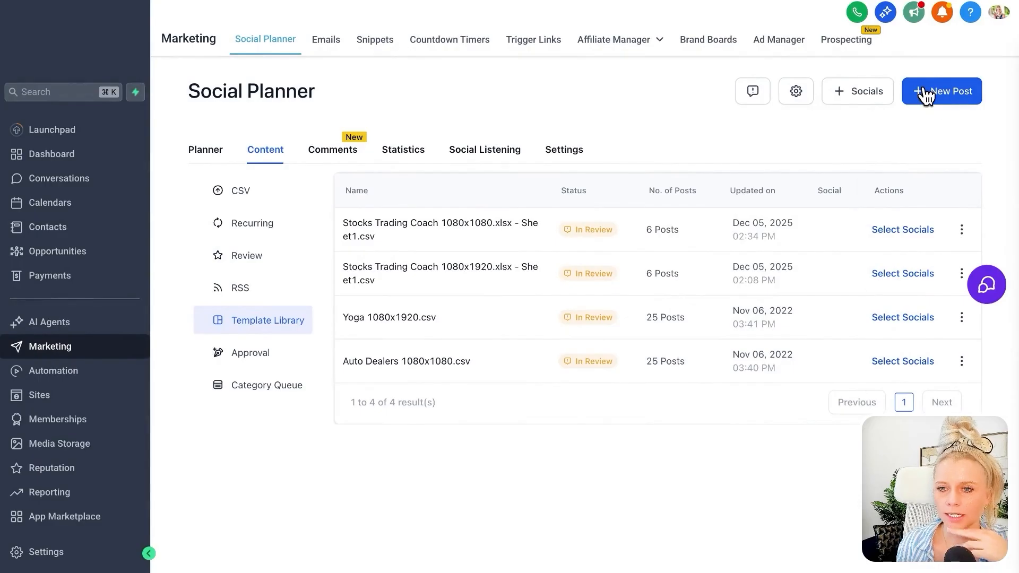
Step: Start a Post Reviews setup with Google as the review source and 5 stars as the rating range
click(928, 91)
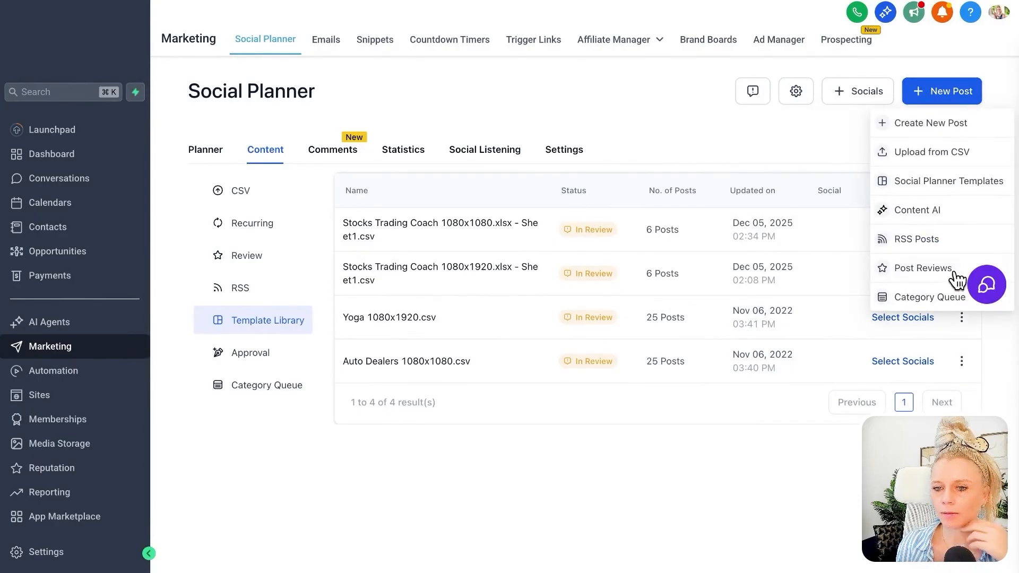
click(924, 268)
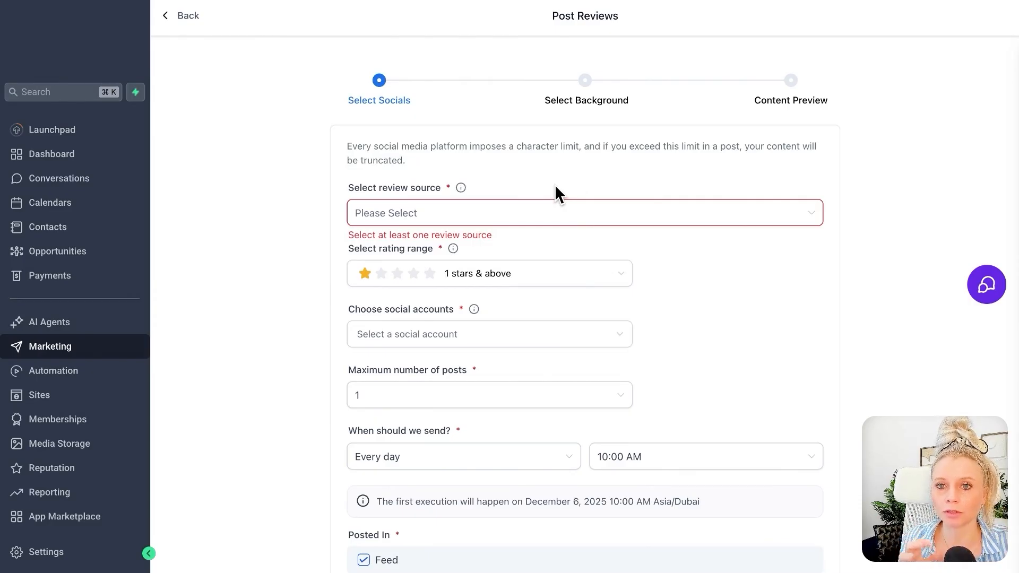
click(486, 221)
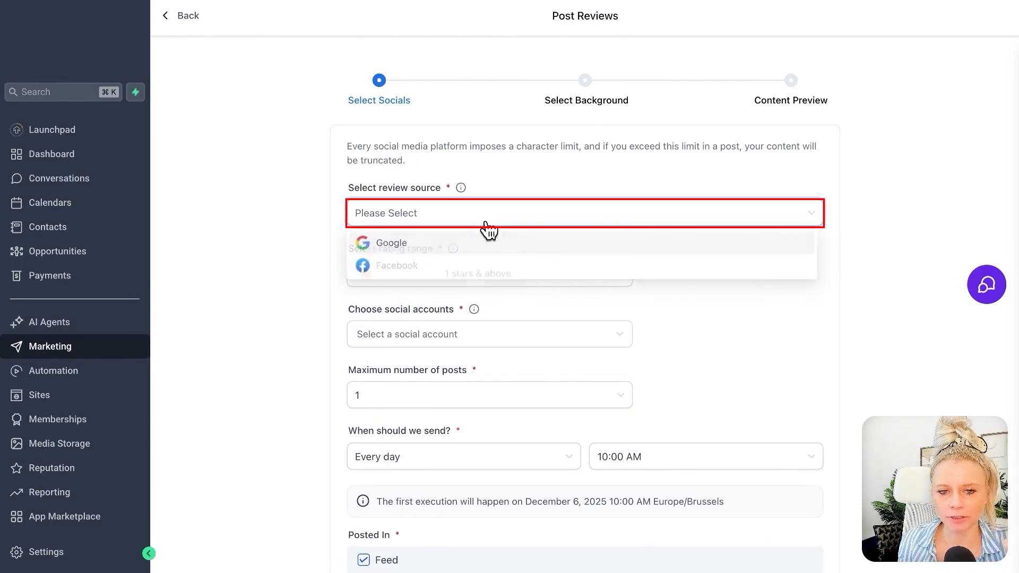
click(394, 244)
click(305, 212)
click(530, 280)
click(517, 160)
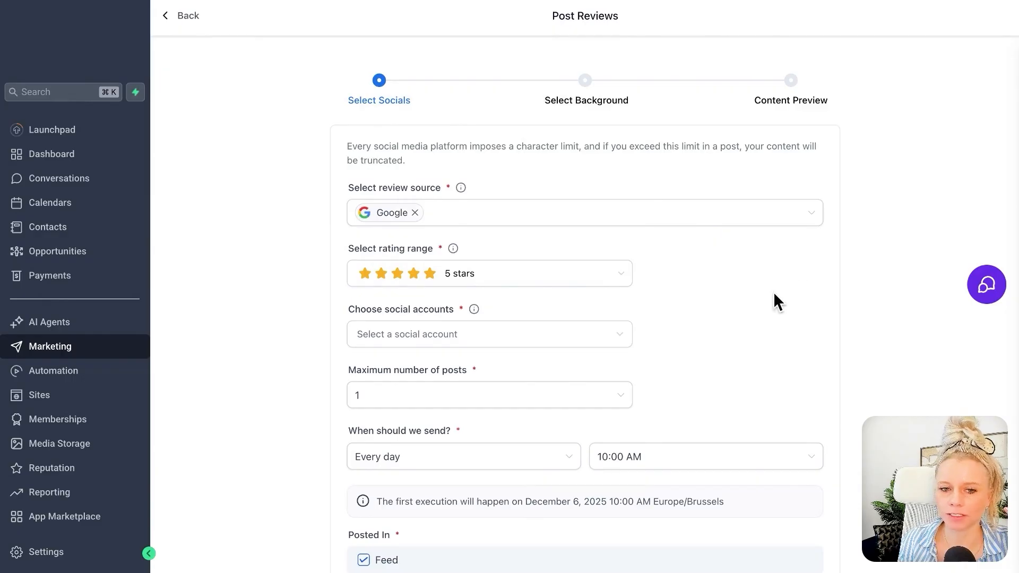
Step: Check the other rating range options and choose the Eifeler-Seniorenhilfe Facebook account for the review posts
click(619, 280)
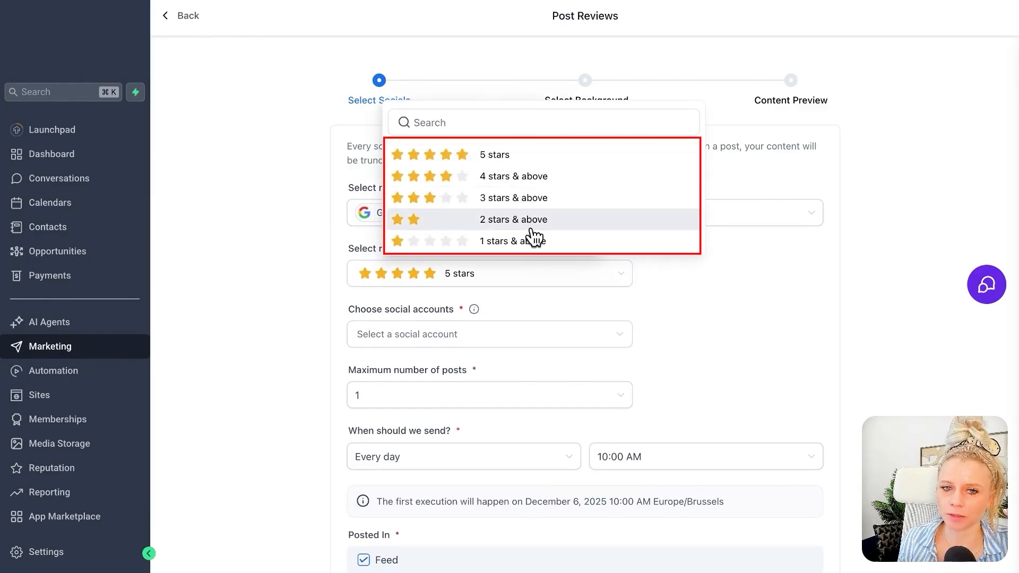
click(769, 352)
scroll(769, 352, down, 2)
click(614, 268)
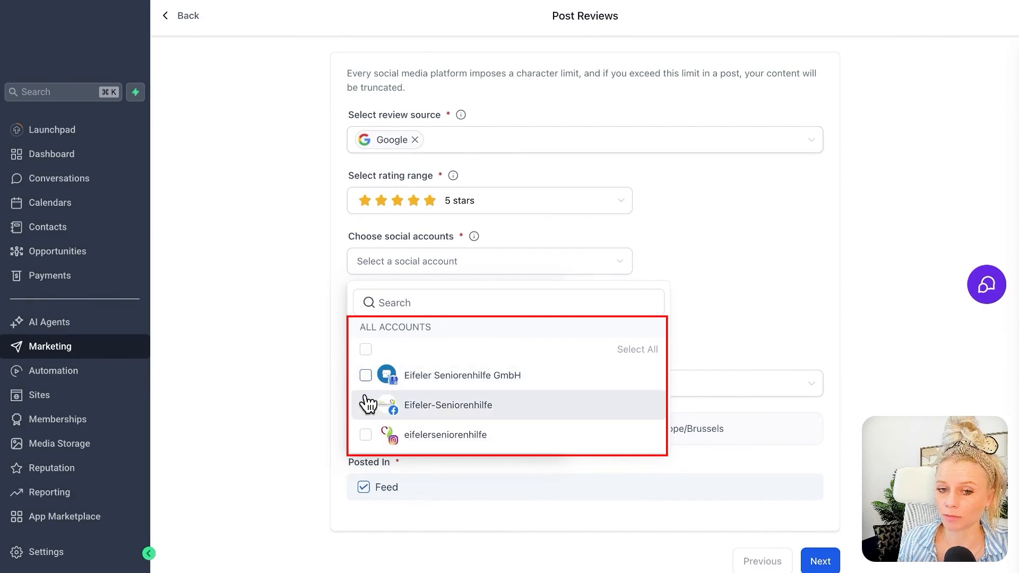
click(365, 435)
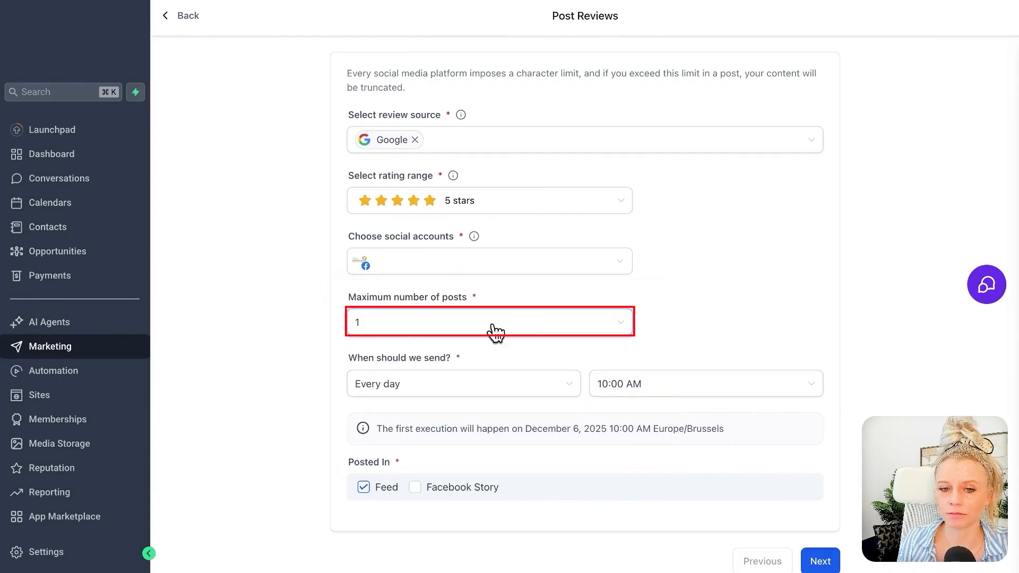
Step: Review the maximum number of posts and the sending frequency and time for the review posts
click(494, 333)
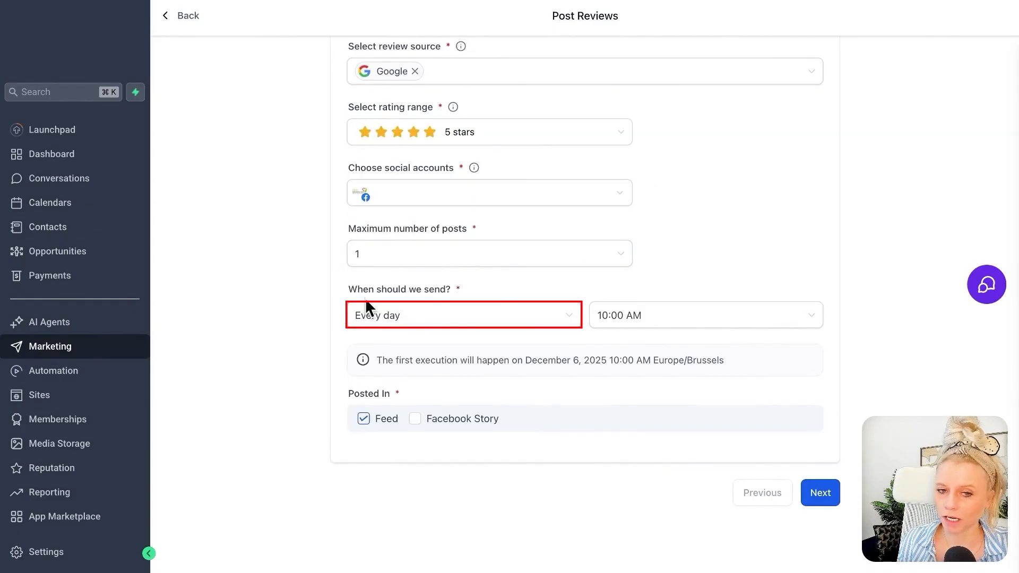
drag(444, 324, 591, 335)
click(395, 255)
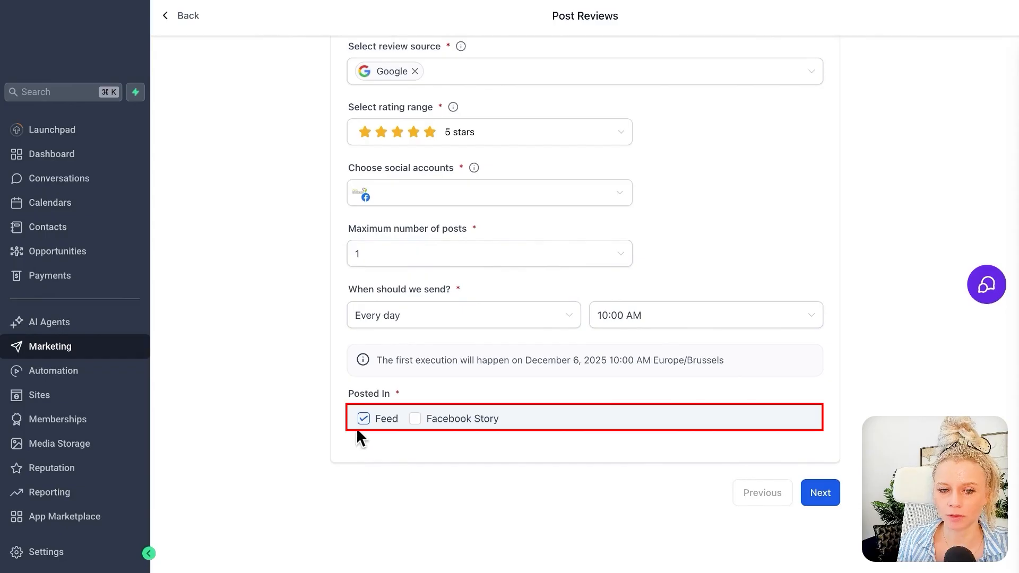
Step: Include Facebook Story as a posting destination and add the Review Rank Ai Social Images (1) file from media storage as the post background
click(416, 420)
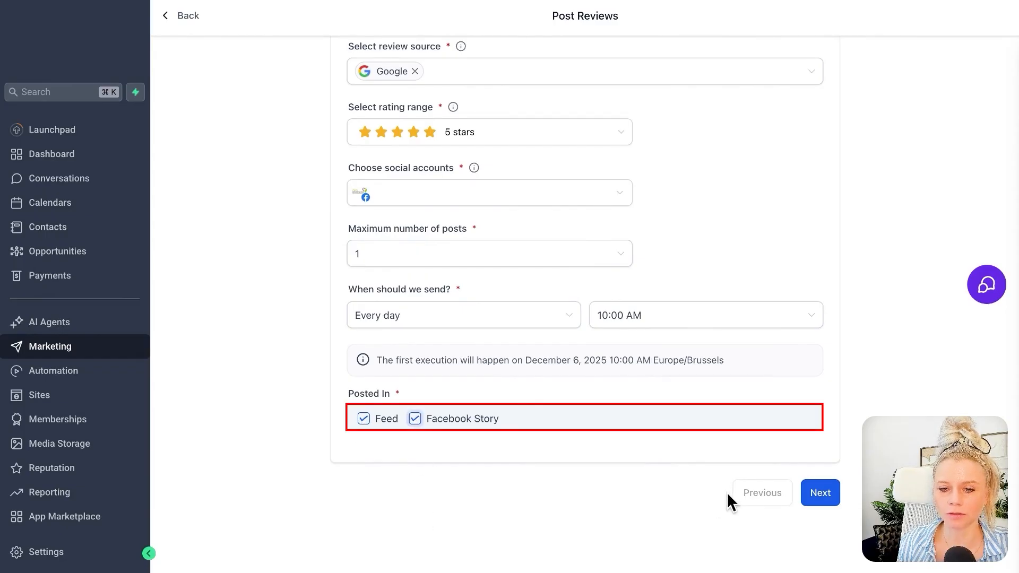
click(819, 493)
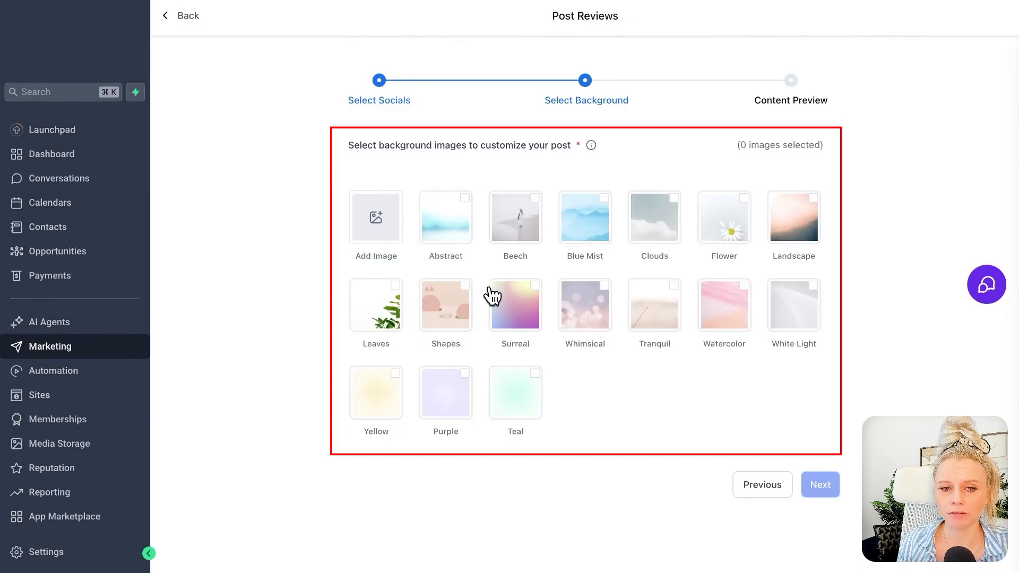
click(375, 219)
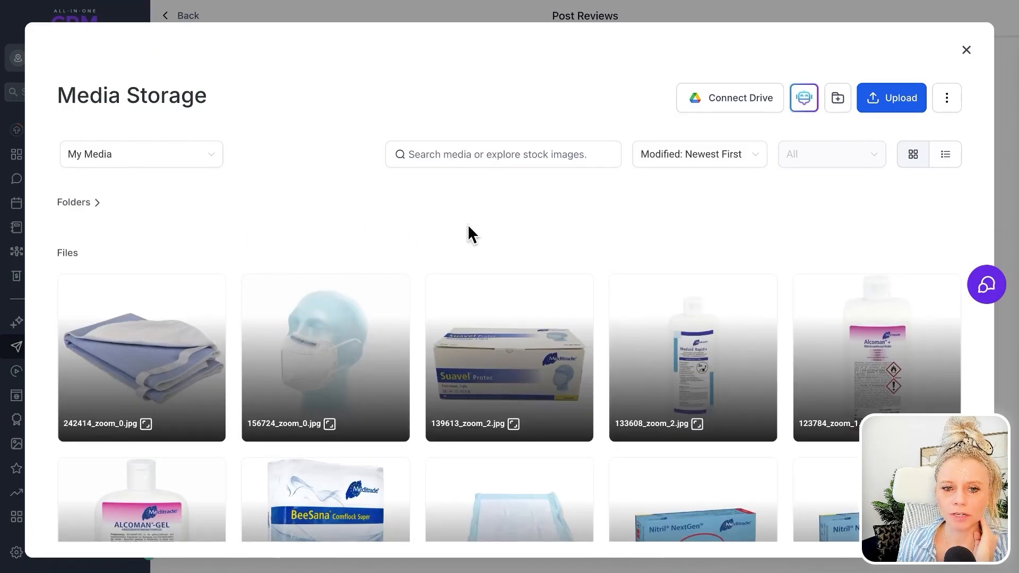
click(85, 205)
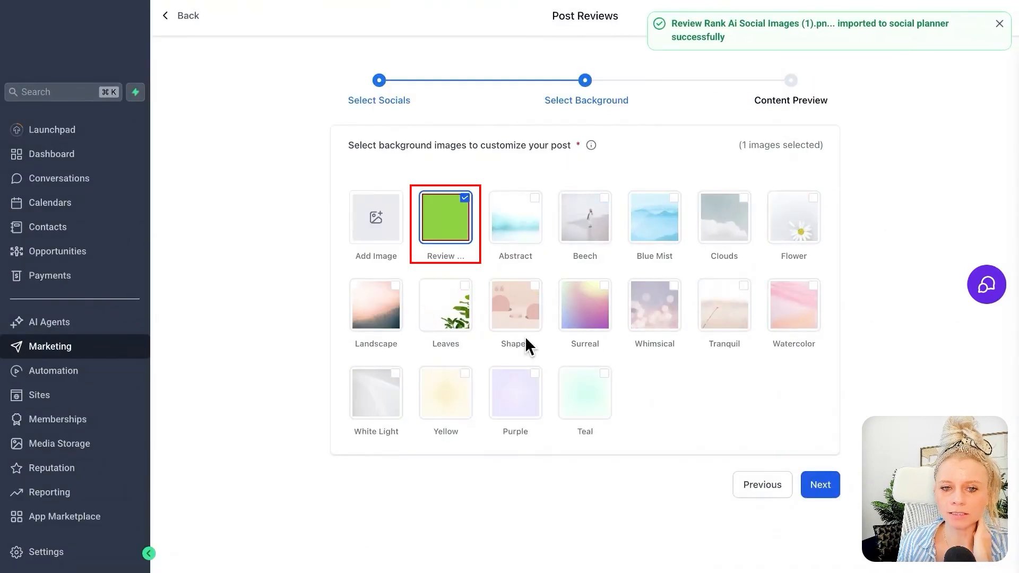
click(826, 488)
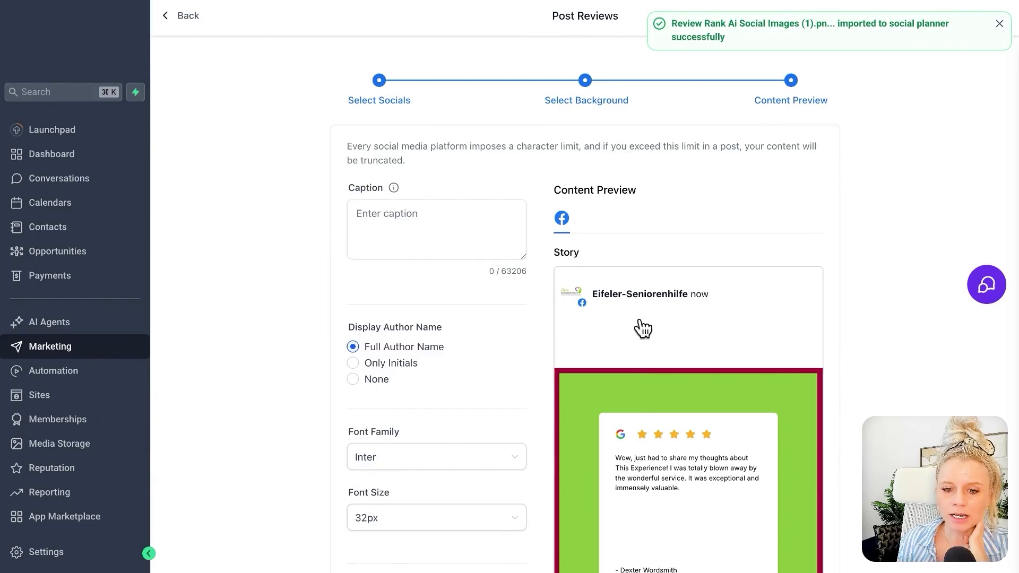
Step: Enter "Thank you for your trust!" as the caption of the review posts
scroll(763, 455, down, 1)
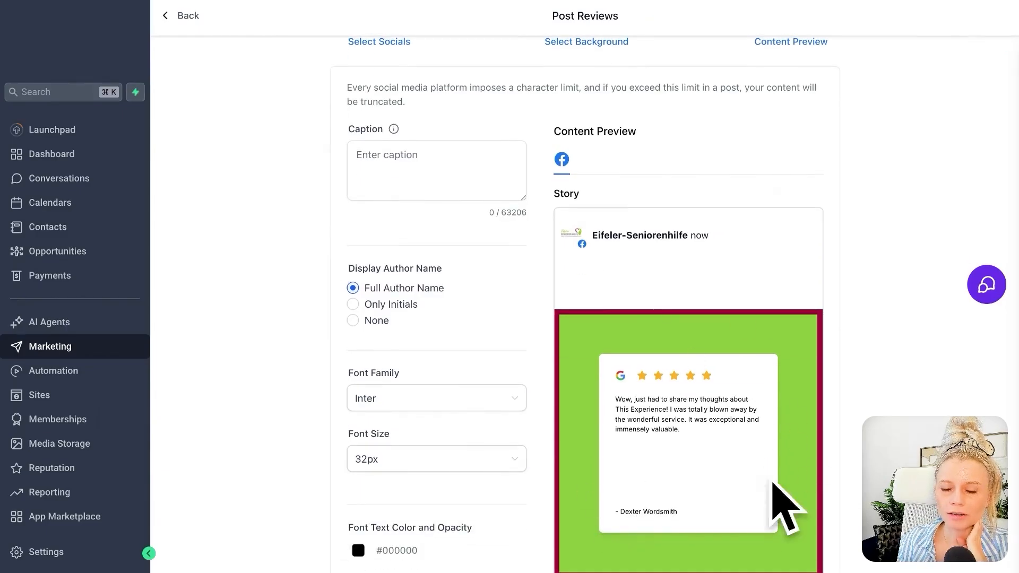
click(404, 159)
text(Thank you for your trust!)
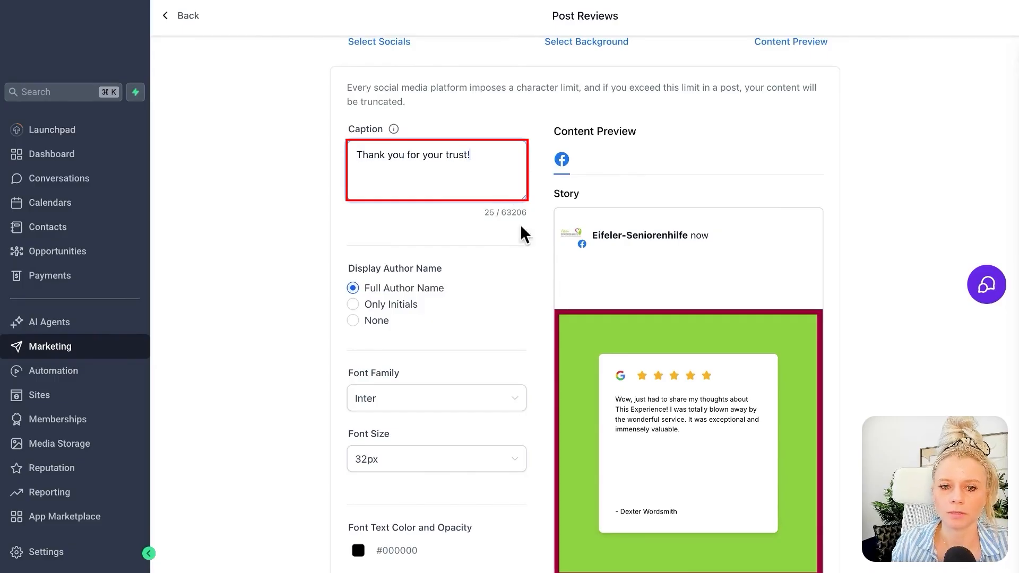
Step: Try the Only Initials and None options for the displayed author name and return to Full Author Name
scroll(610, 289, down, 3)
scroll(343, 229, up, 1)
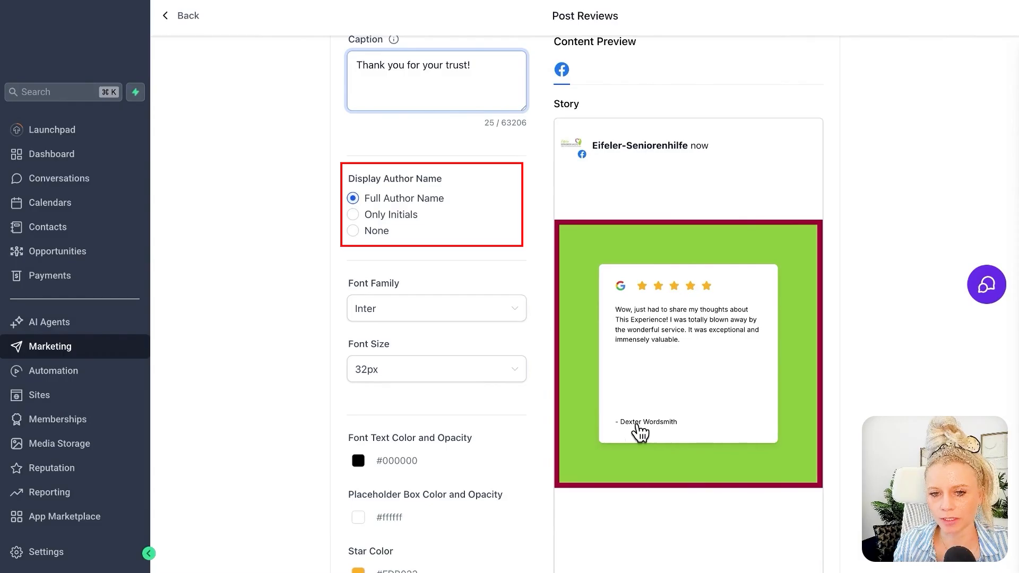
click(354, 215)
click(352, 231)
click(353, 199)
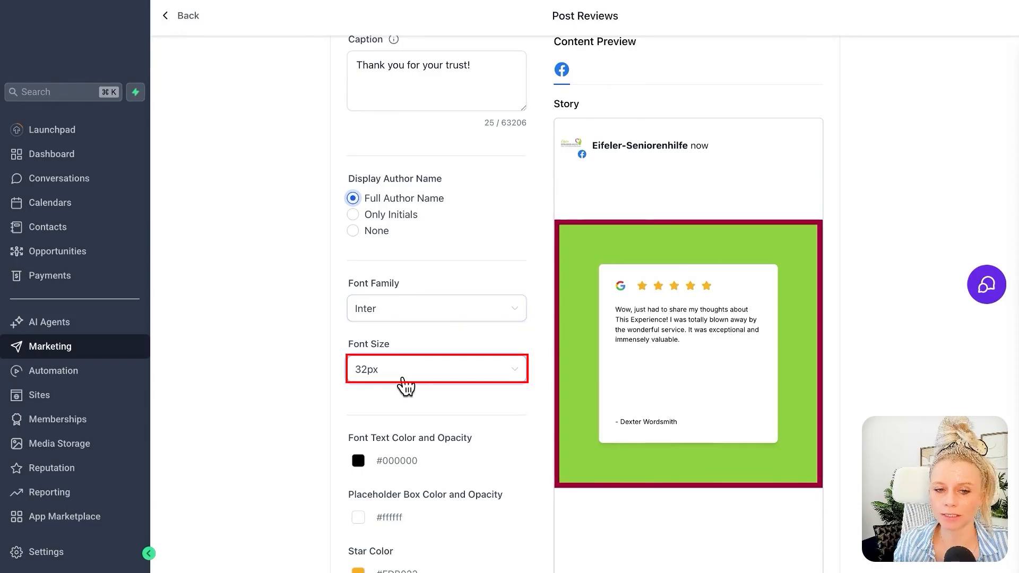
Step: Set the review card's placeholder box color to #FFE48BFF and adjust the star color
scroll(406, 387, down, 3)
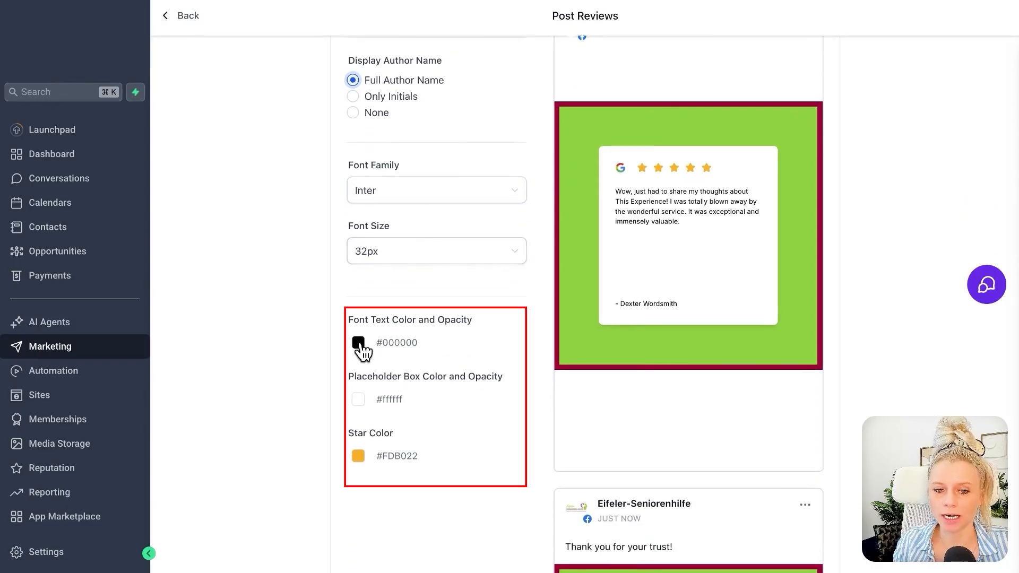
click(358, 399)
drag(334, 234, 309, 220)
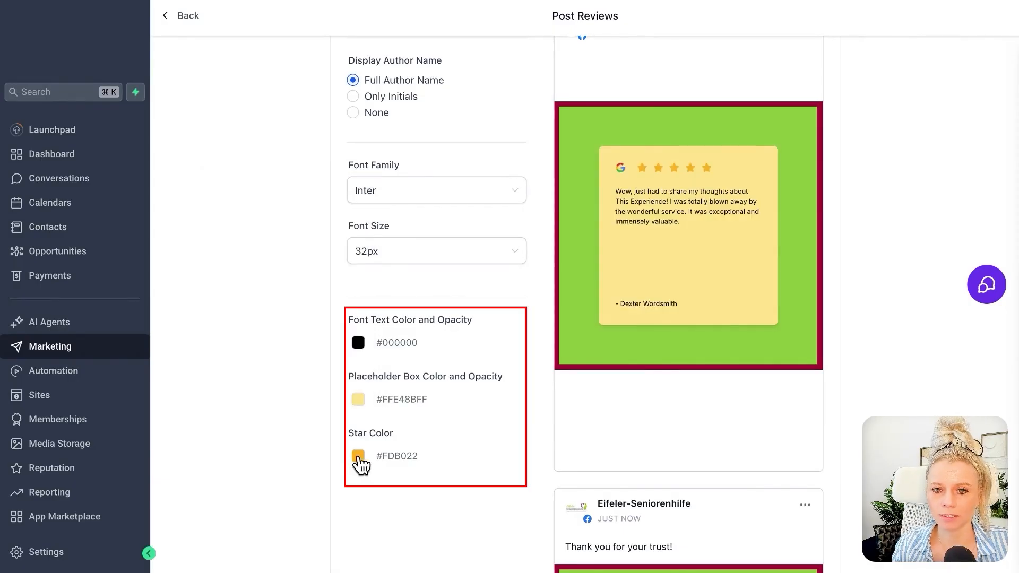
click(358, 456)
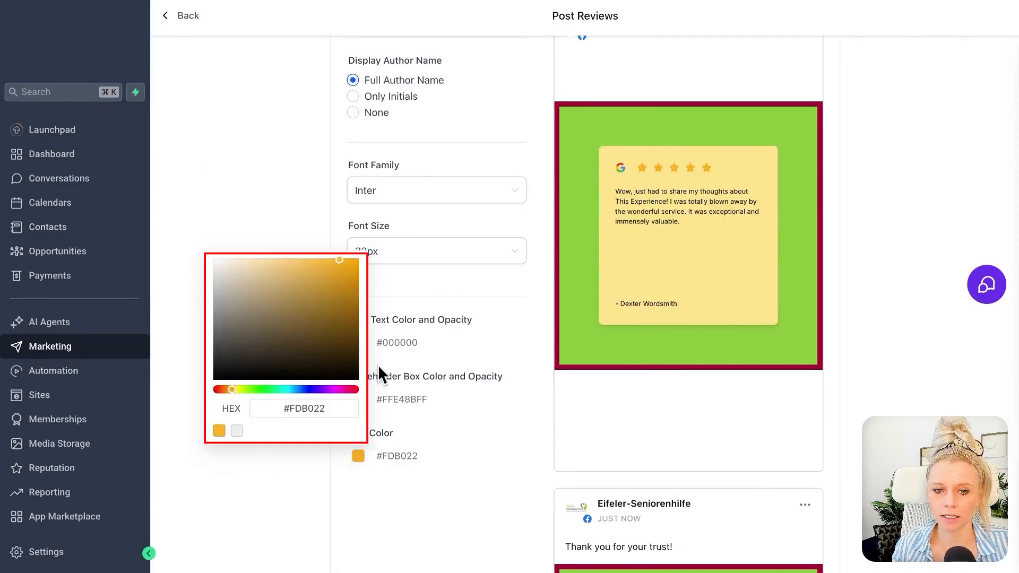
click(342, 390)
scroll(535, 388, down, 10)
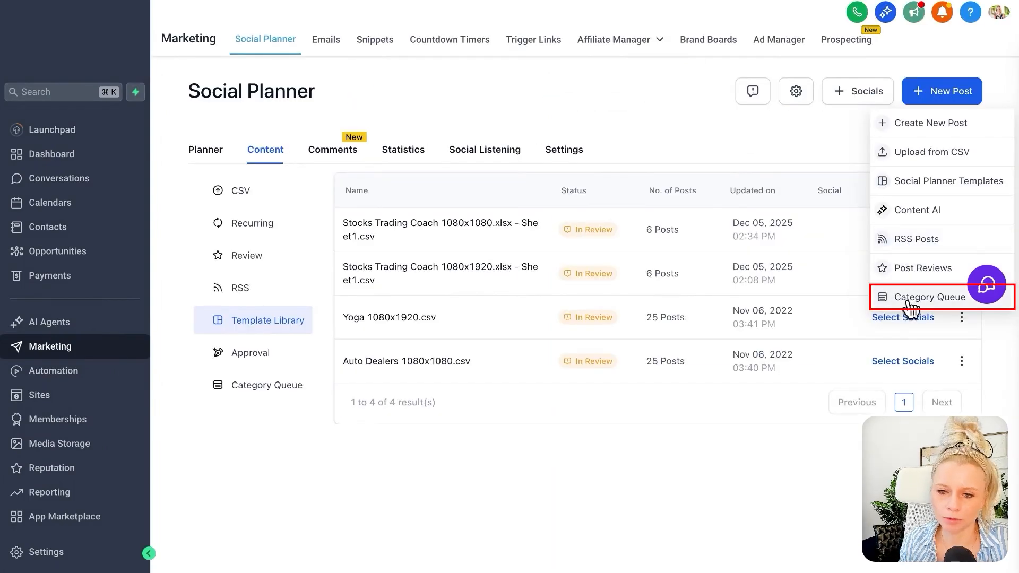
Step: Start a new category queue, look at the existing categories, and enable Future Posts Queuing and Prioritize New Content
click(910, 301)
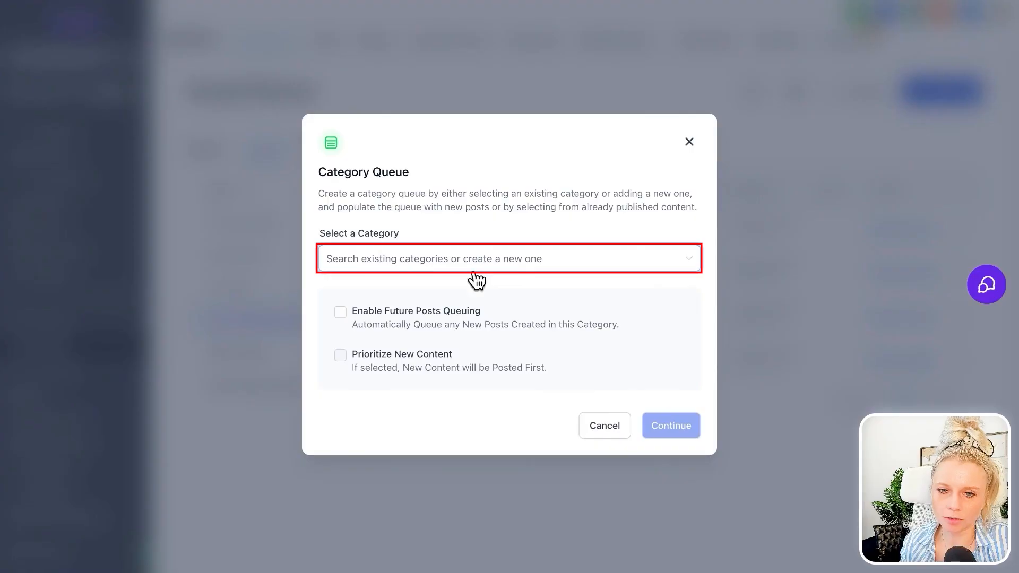
click(460, 271)
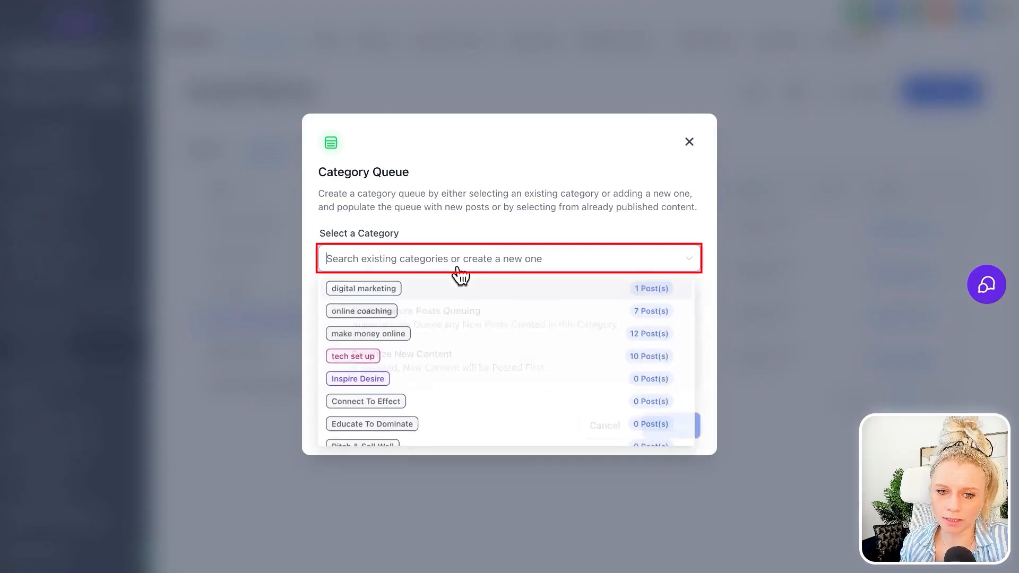
click(450, 239)
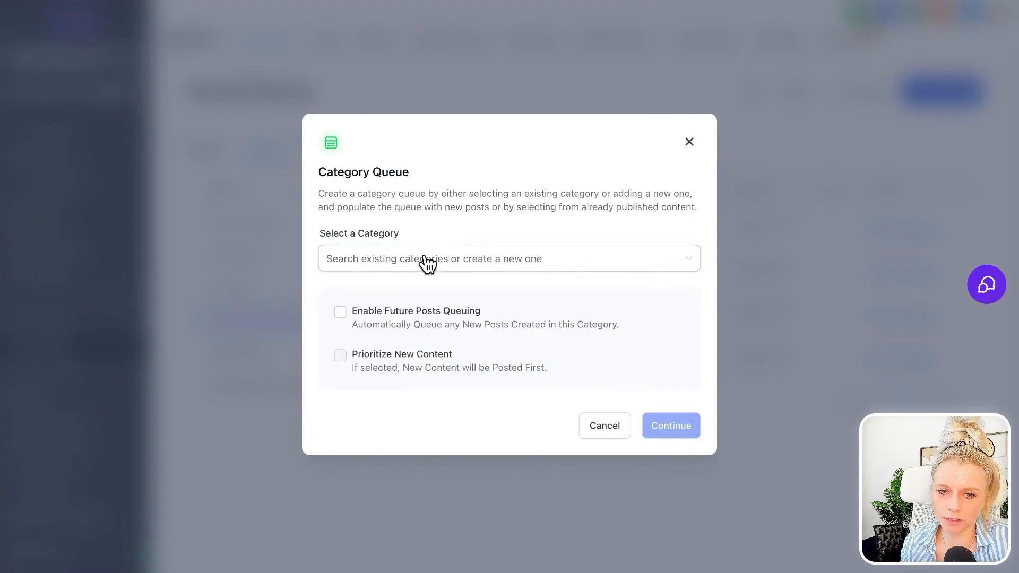
click(340, 314)
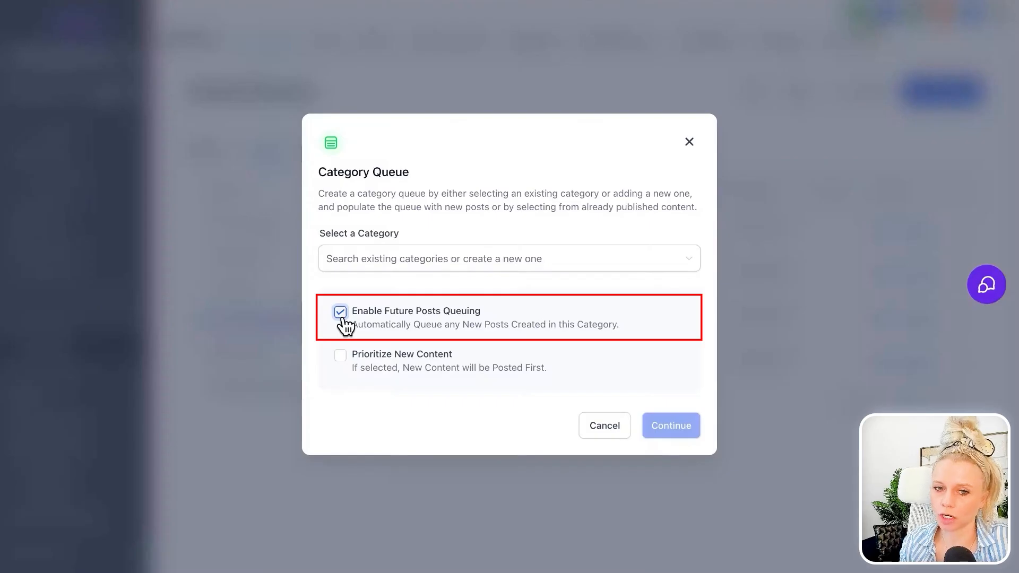
click(341, 355)
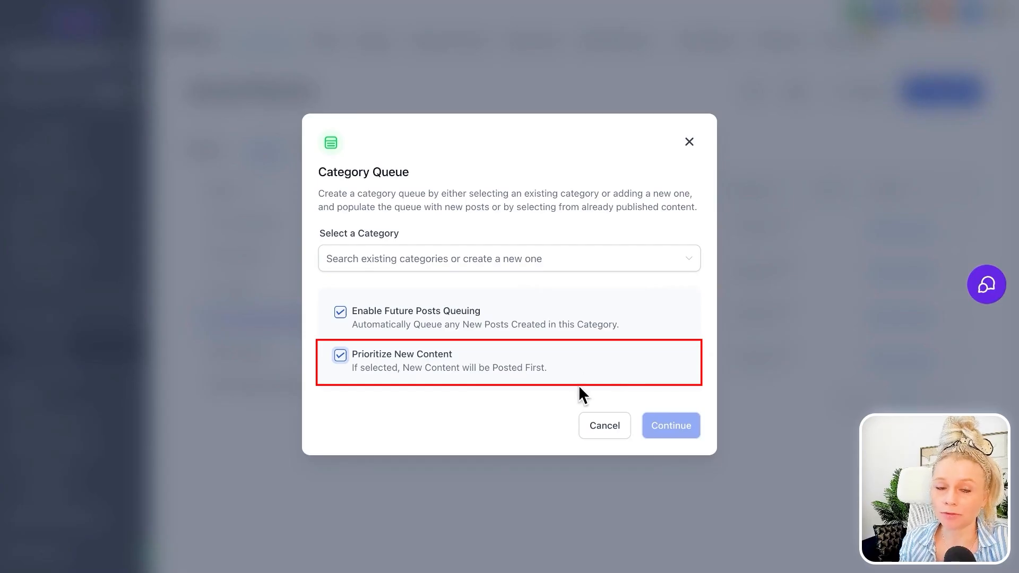
Step: Choose the "tech set up" category for the queue, continue to the posting days, and close the setup without queuing posts
click(465, 263)
click(365, 358)
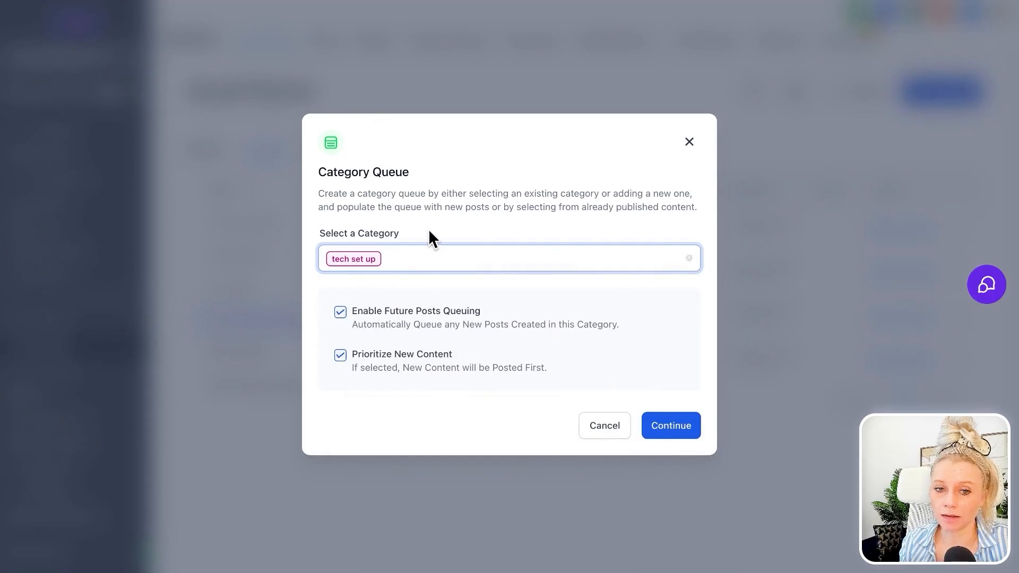
click(648, 423)
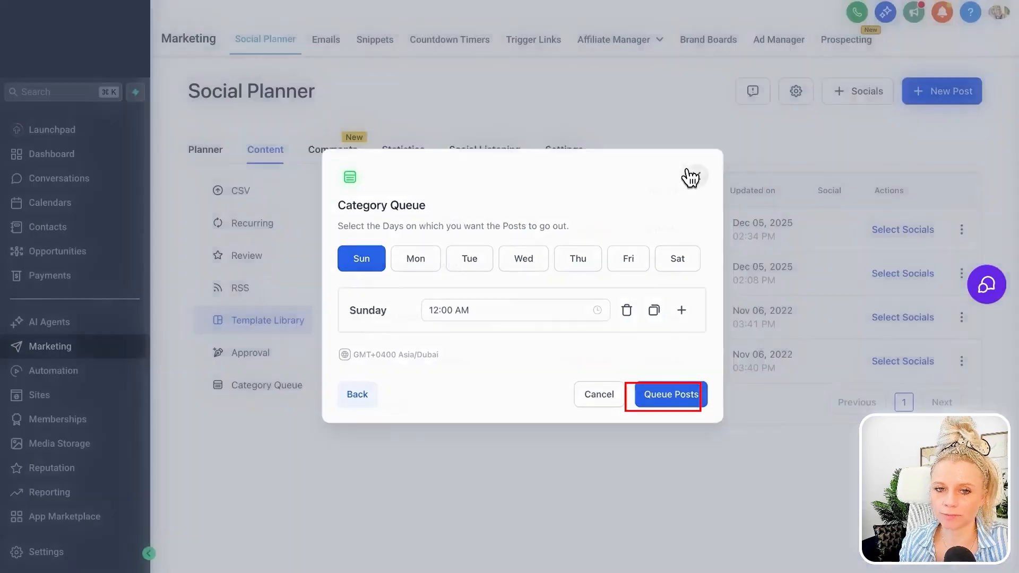
click(689, 171)
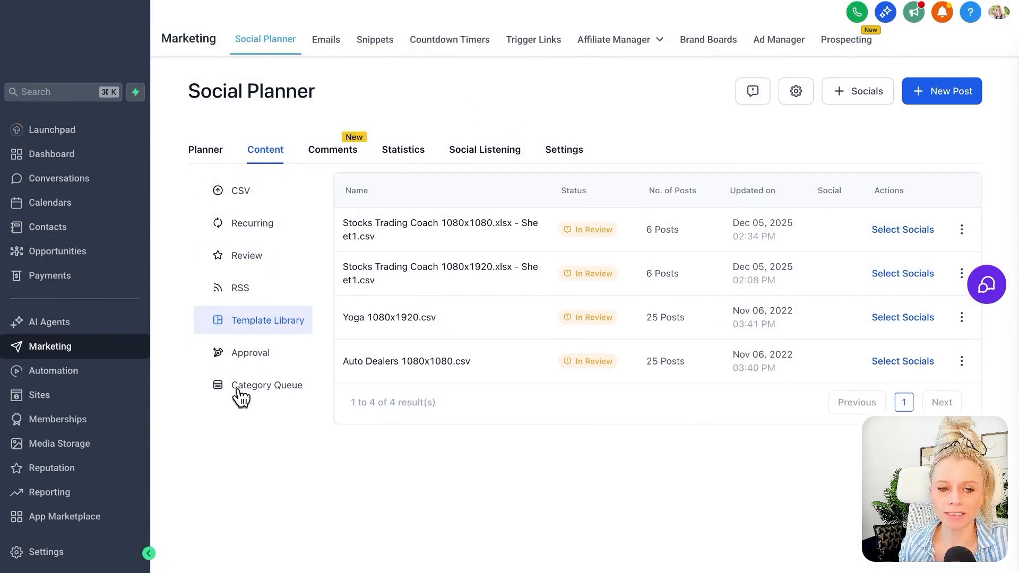
Step: Open the Facebook comments and like the "Please comment "ME" below and I will get you the PDF" comment
click(332, 159)
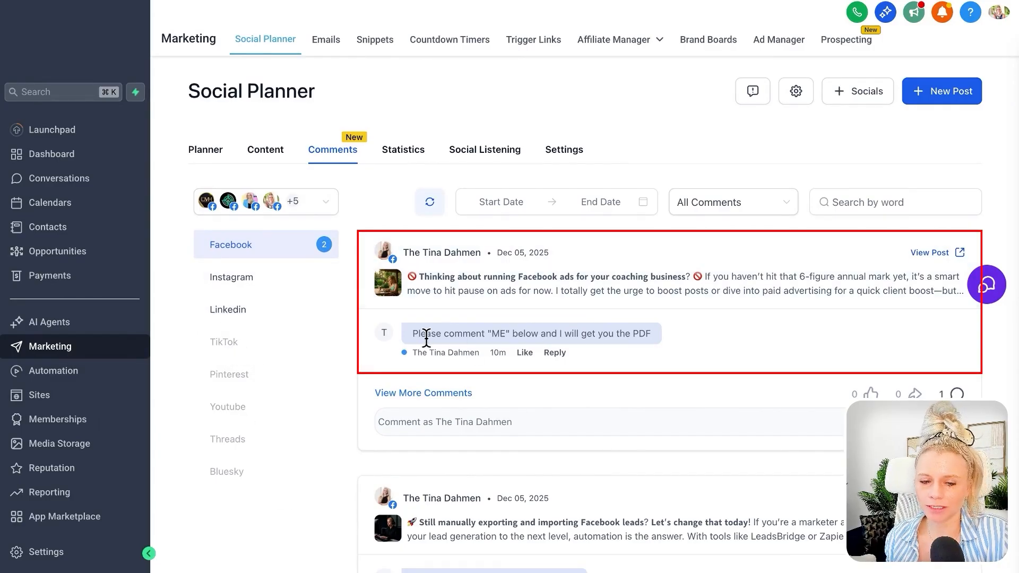
drag(414, 336, 655, 335)
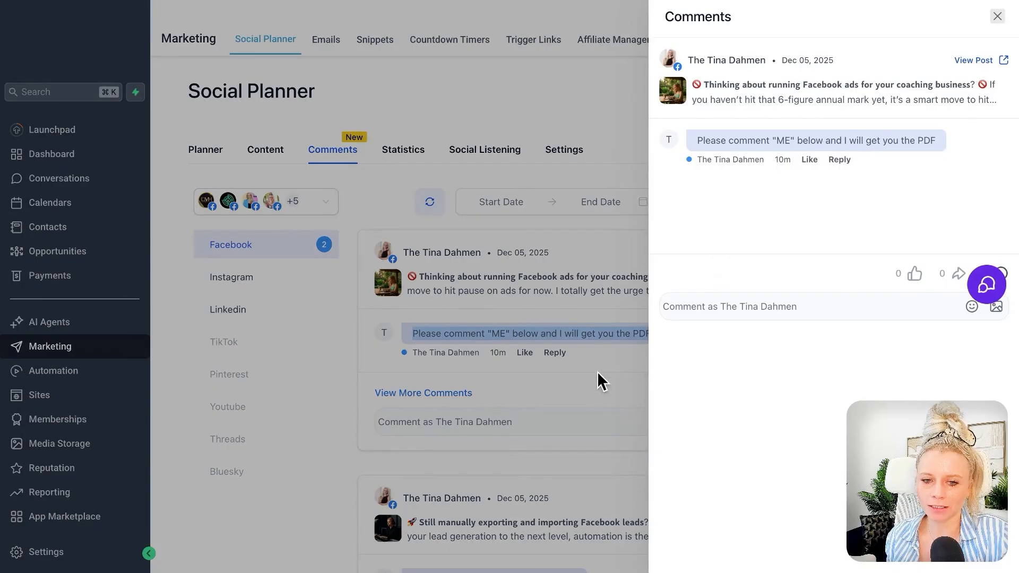
click(807, 162)
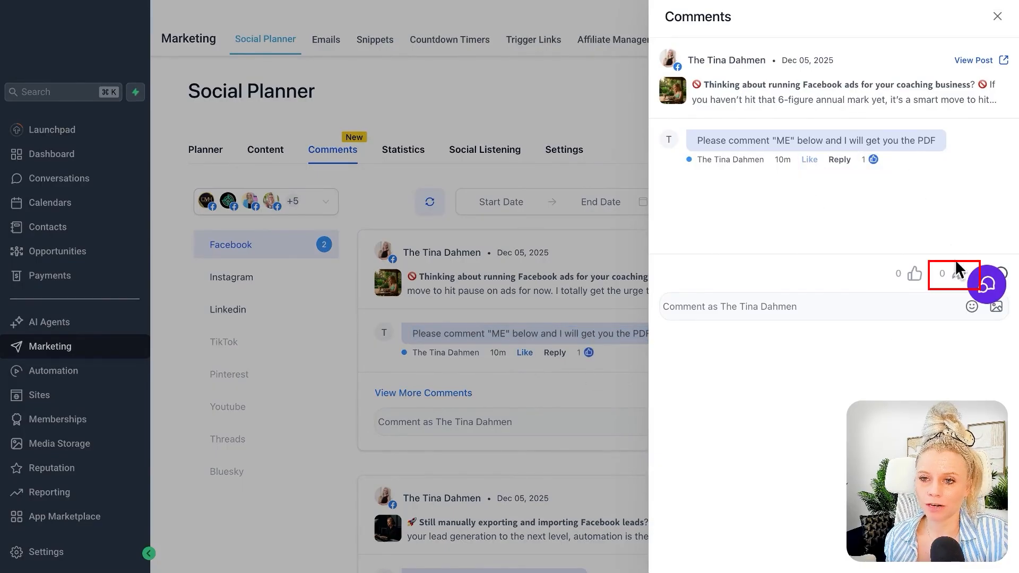
Step: View the original post of the liked comment and check the comment type filter and the word search
click(976, 61)
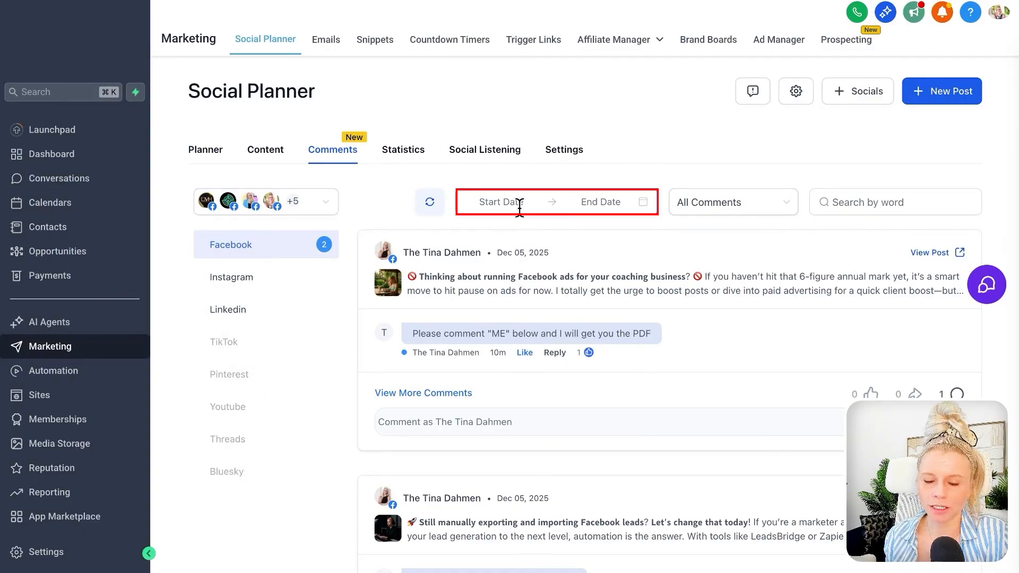
click(738, 203)
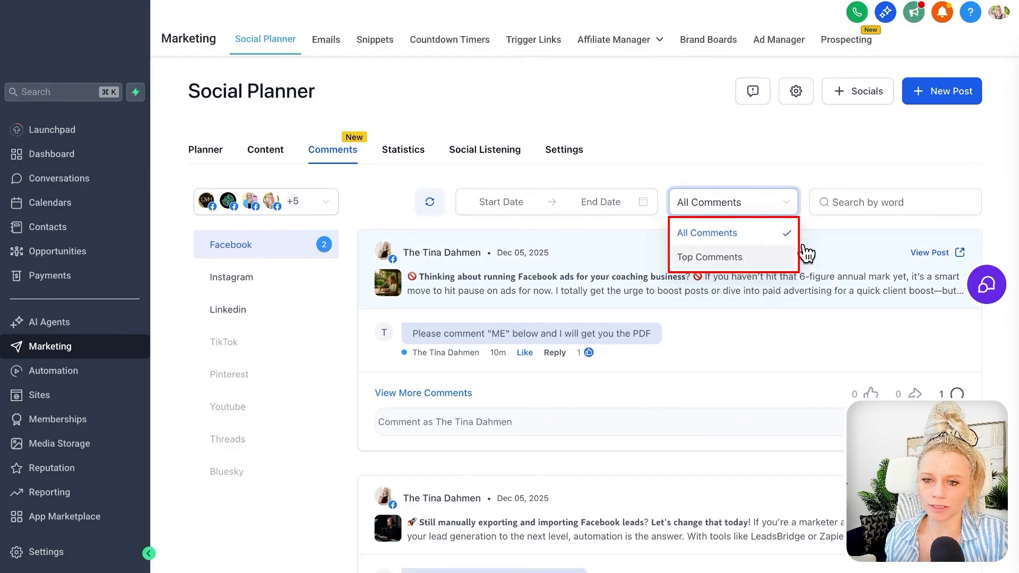
click(863, 202)
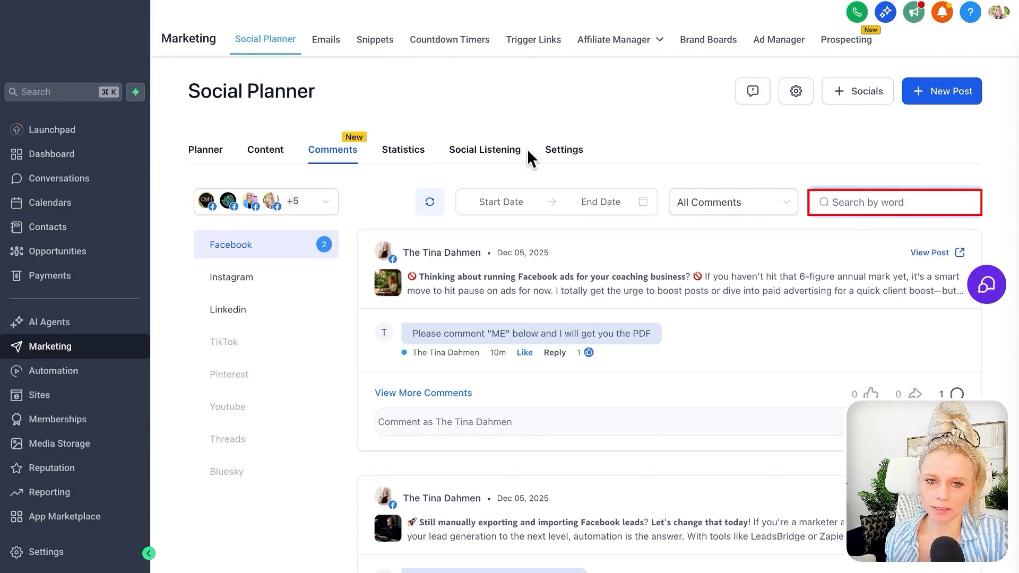
Step: Open the social statistics, look through the selectable accounts, and limit the figures to Facebook
click(404, 149)
click(327, 202)
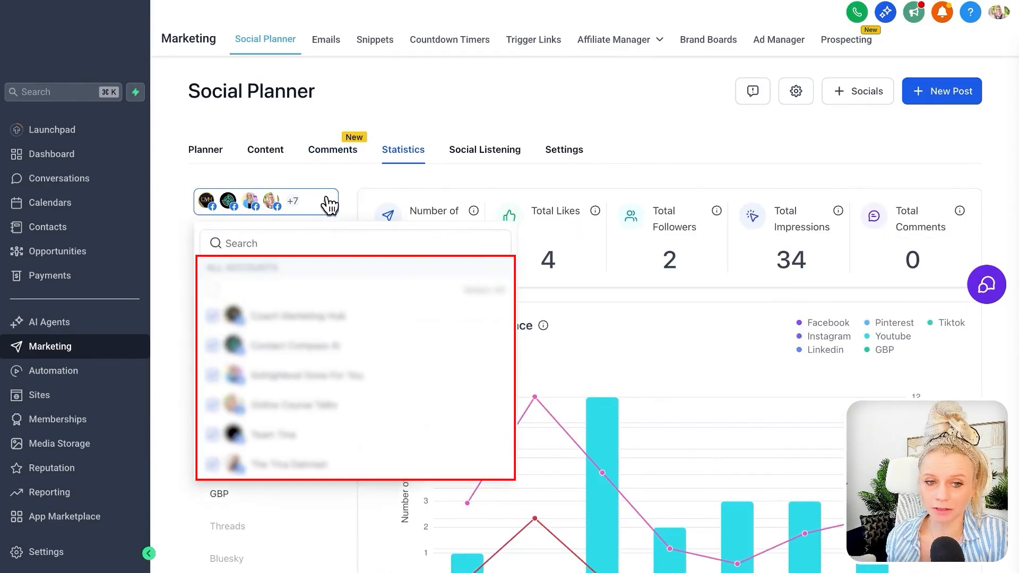
scroll(272, 412, down, 3)
scroll(273, 420, up, 3)
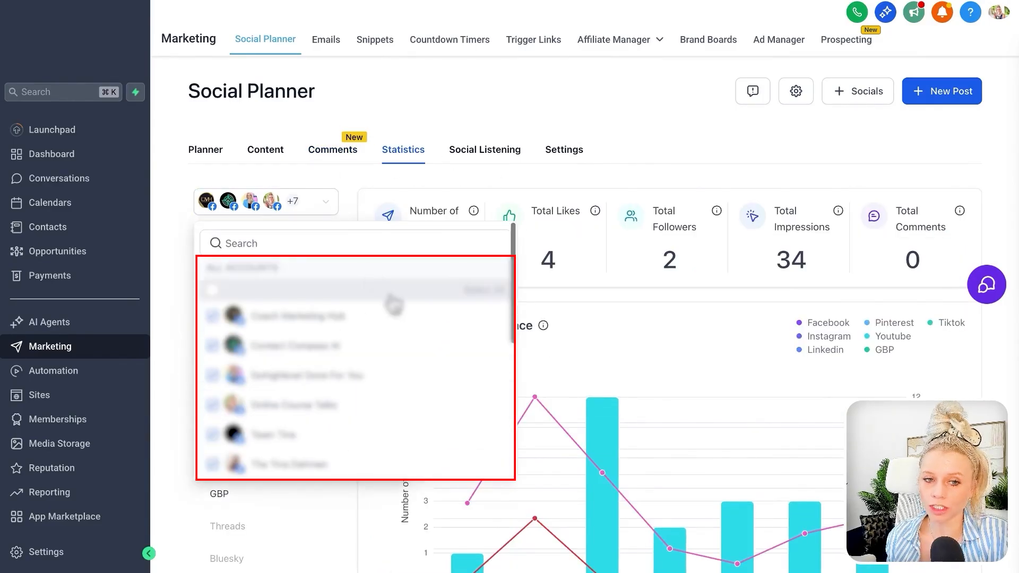
click(328, 201)
click(259, 317)
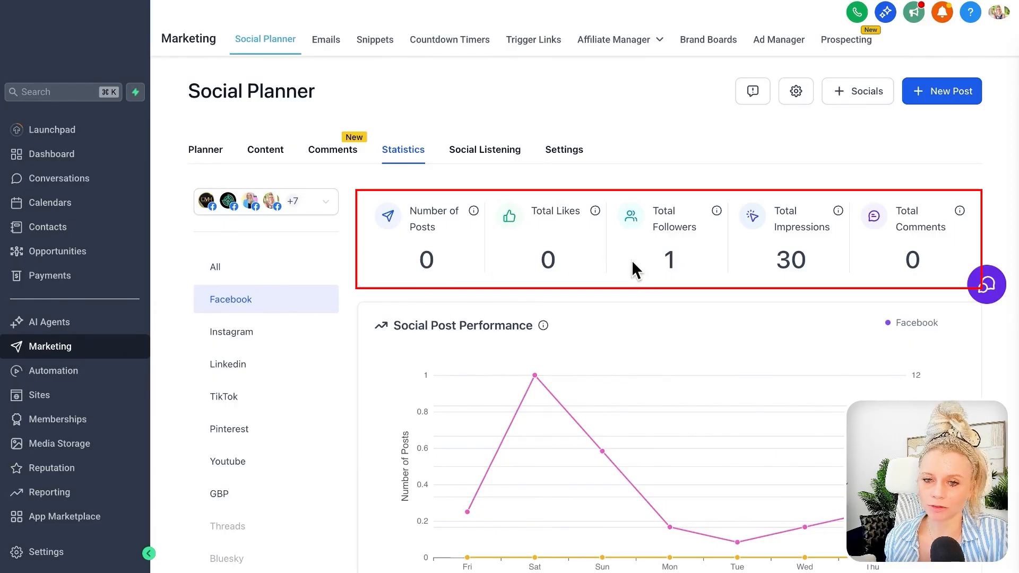
Step: Examine the Facebook totals, post performance chart, number of posts, engagement, impressions and post reach
drag(812, 270, 754, 268)
drag(928, 273, 896, 273)
scroll(852, 310, down, 2)
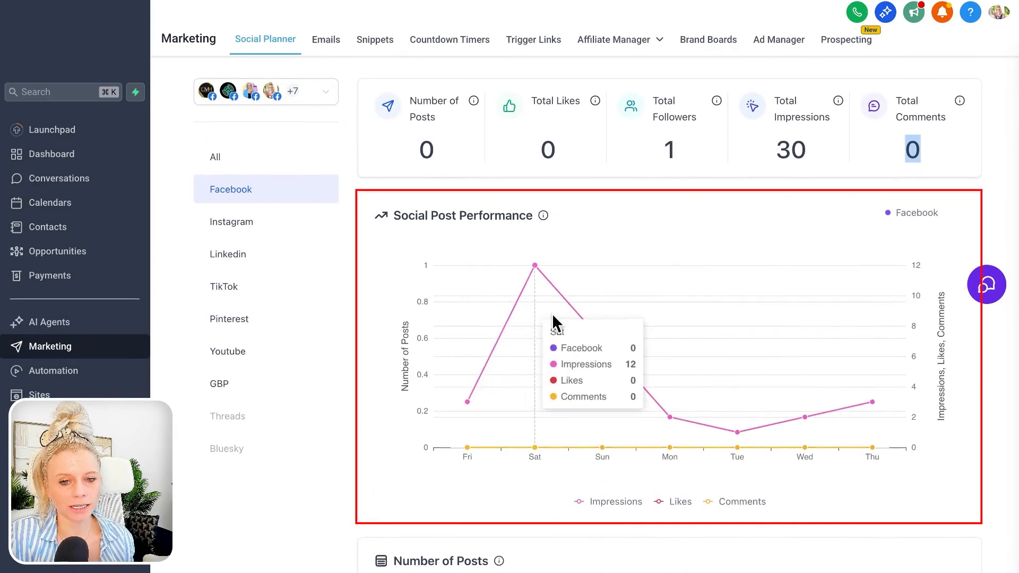
scroll(827, 380, down, 6)
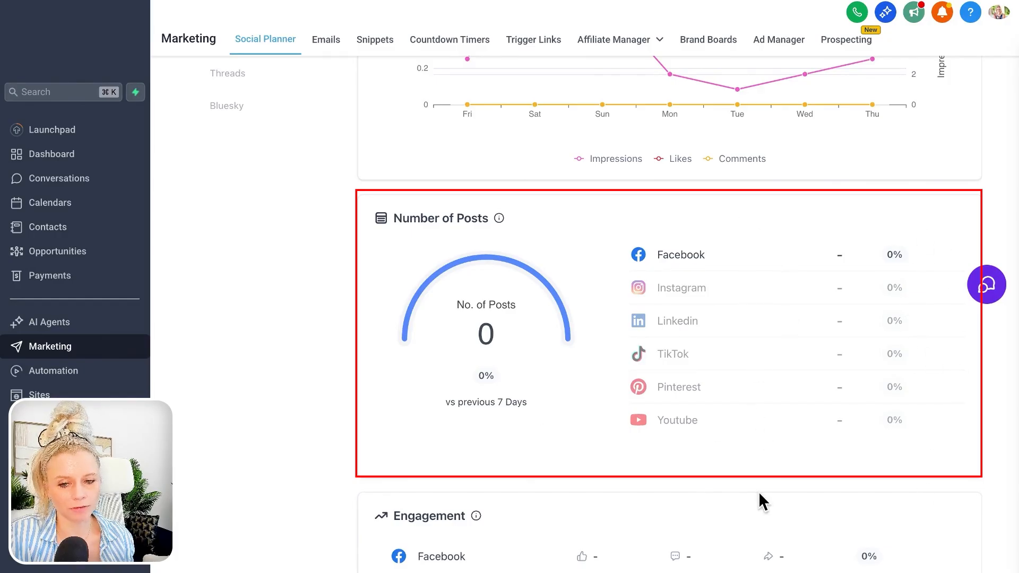
scroll(759, 492, down, 5)
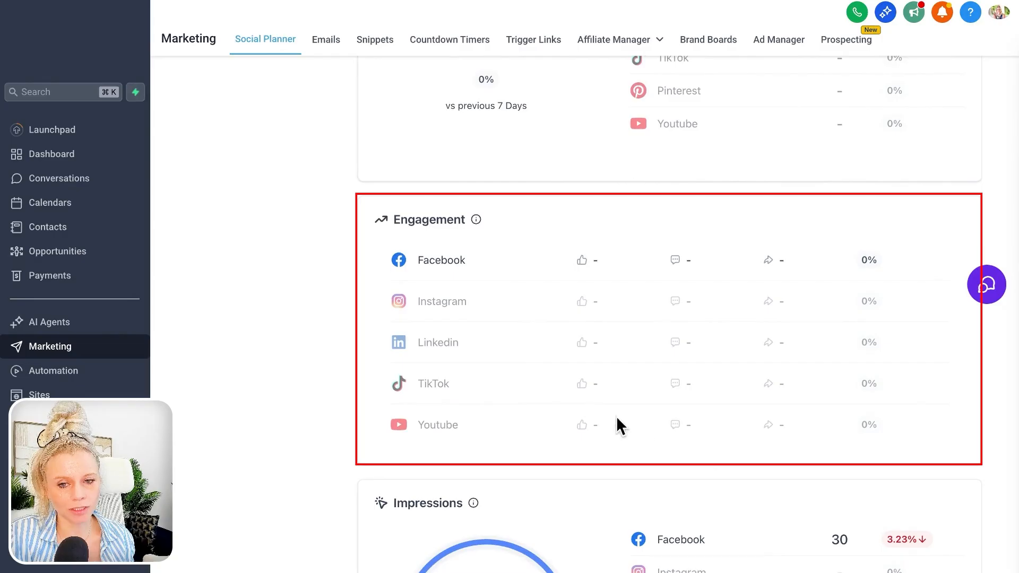
scroll(642, 425, down, 5)
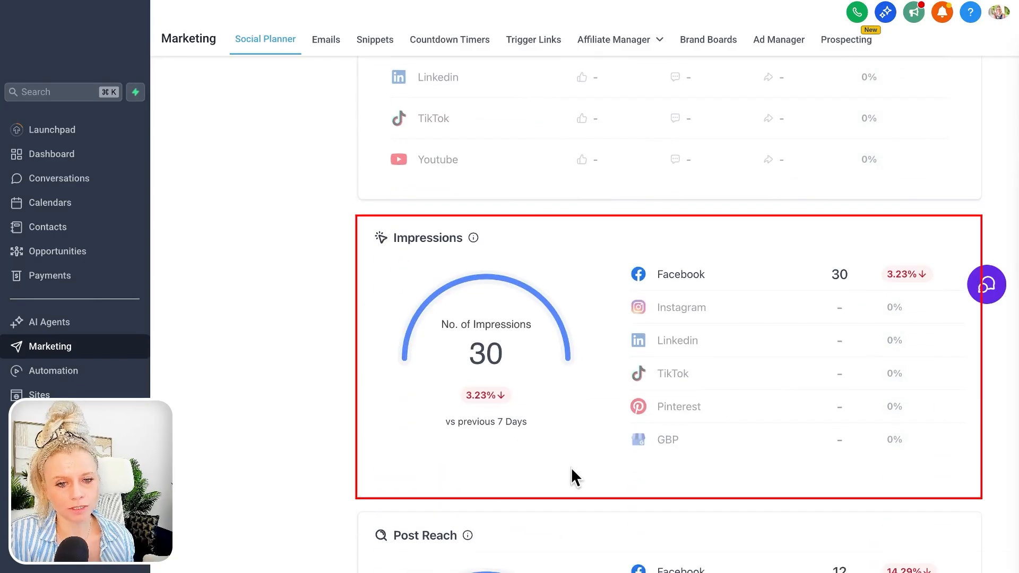
scroll(571, 467, down, 5)
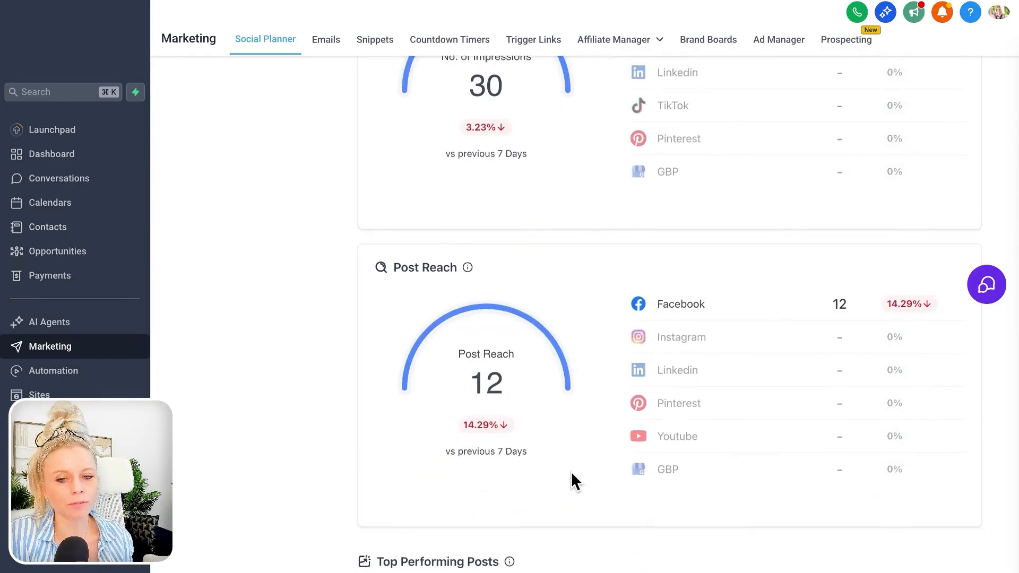
Step: Examine the top performing posts, the engagement stats for total followers and total likes, and the gender demography
scroll(571, 471, down, 7)
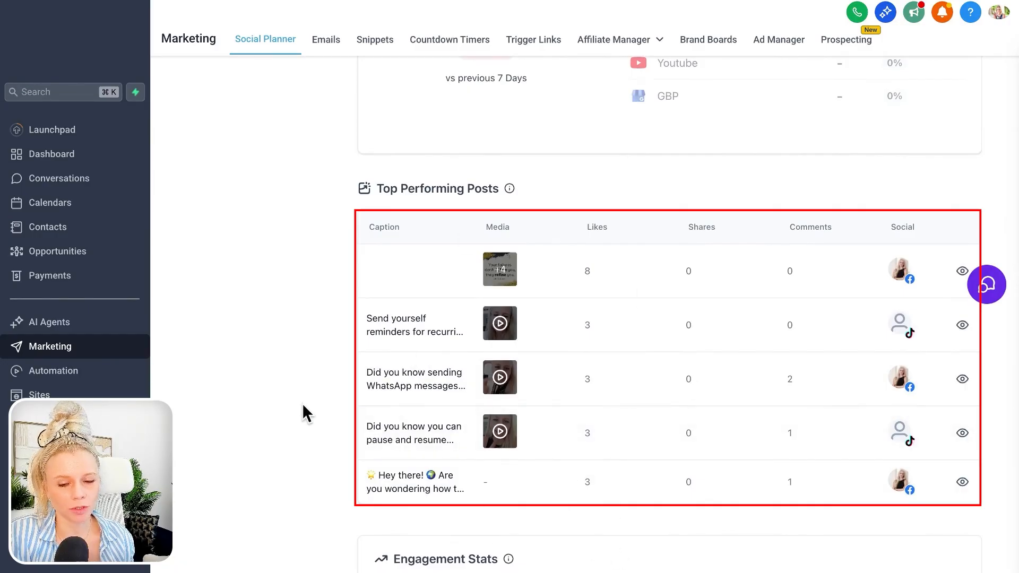
scroll(324, 403, down, 8)
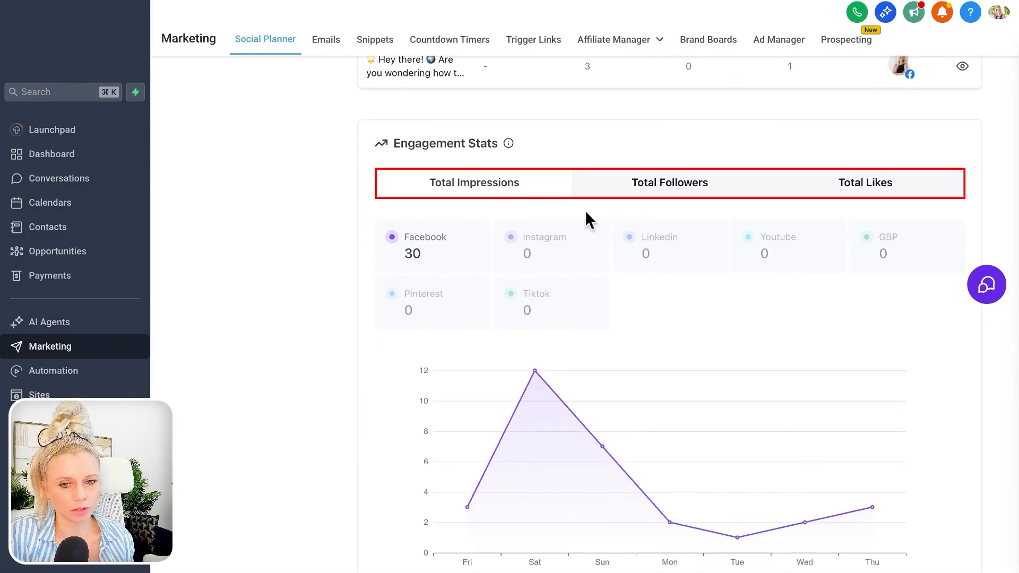
click(681, 190)
click(863, 200)
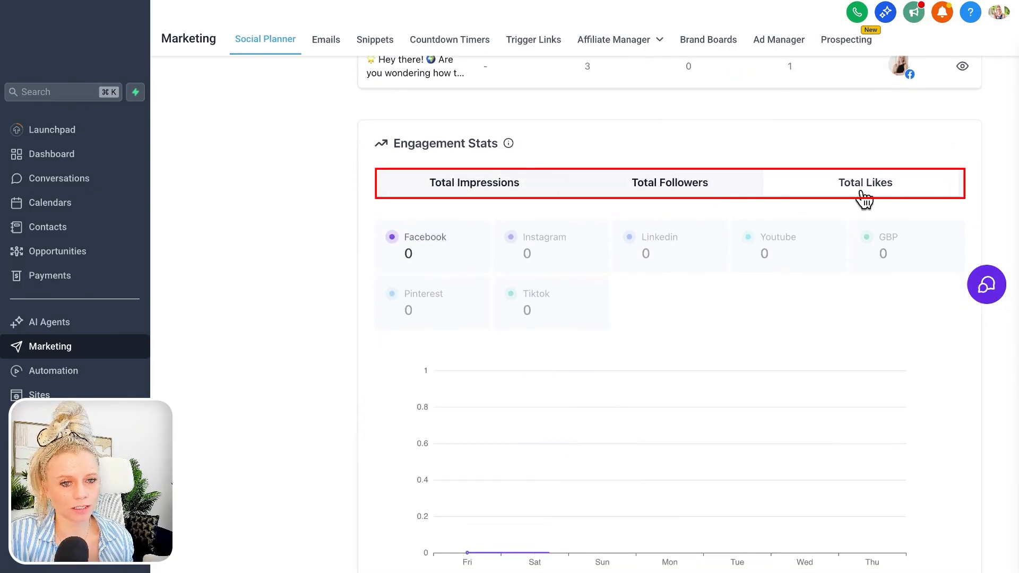
scroll(363, 460, down, 9)
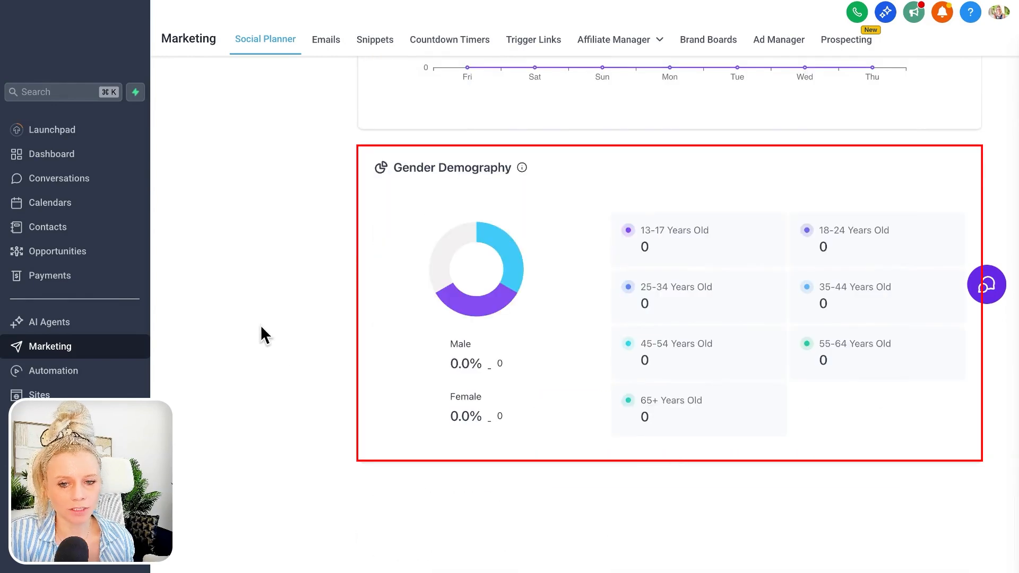
Step: Open Social Listening and examine the Google, Pinterest, Wikipedia, TikTok and YouTube trend lists
click(485, 150)
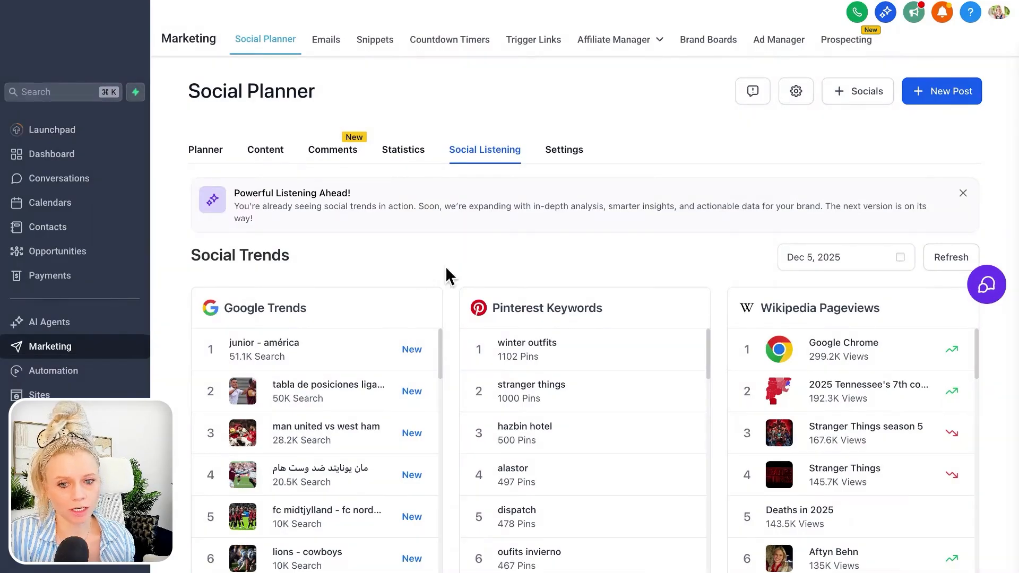
scroll(448, 272, down, 2)
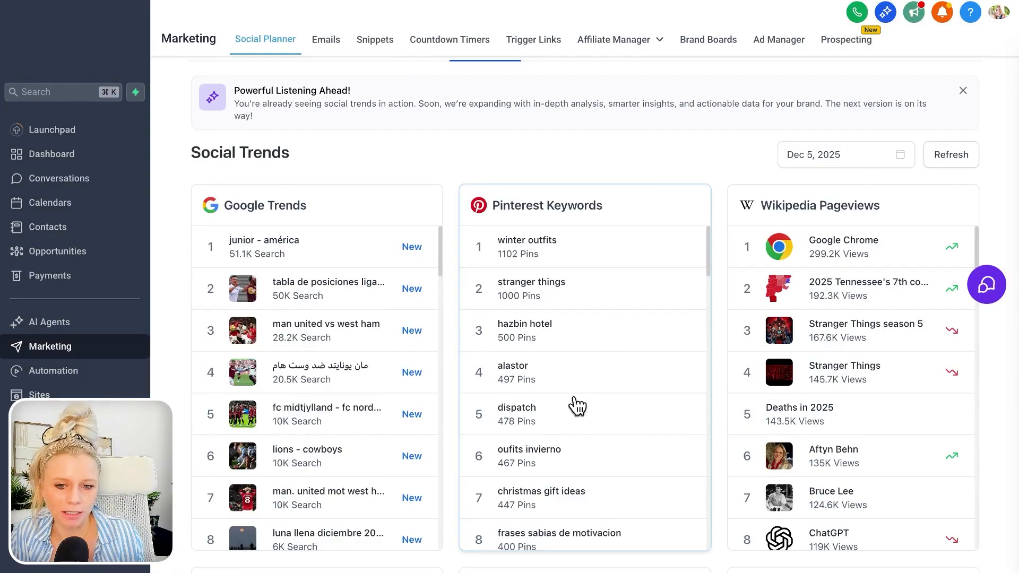
scroll(445, 371, down, 5)
scroll(447, 447, down, 3)
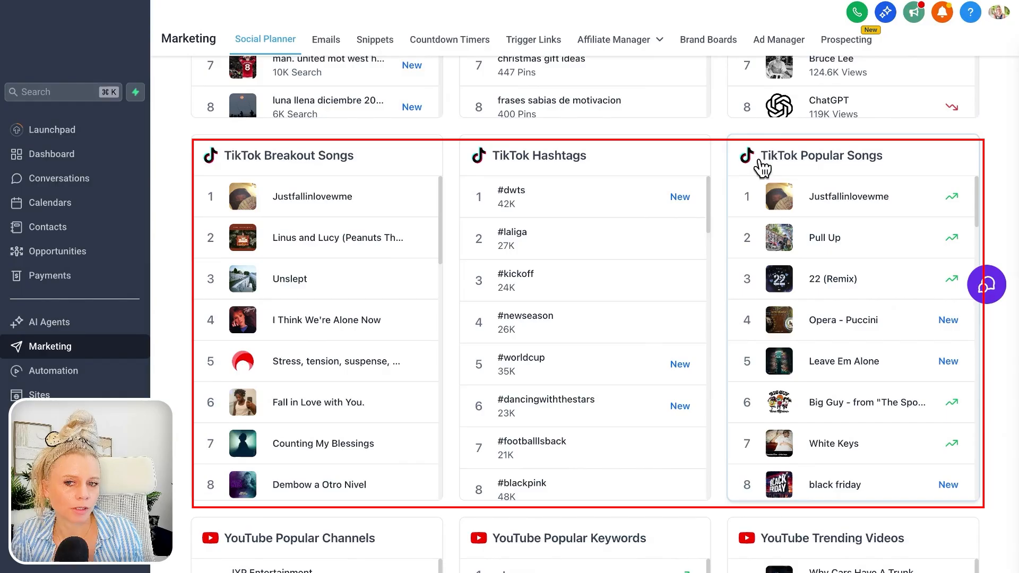
scroll(799, 300, down, 3)
scroll(787, 307, down, 3)
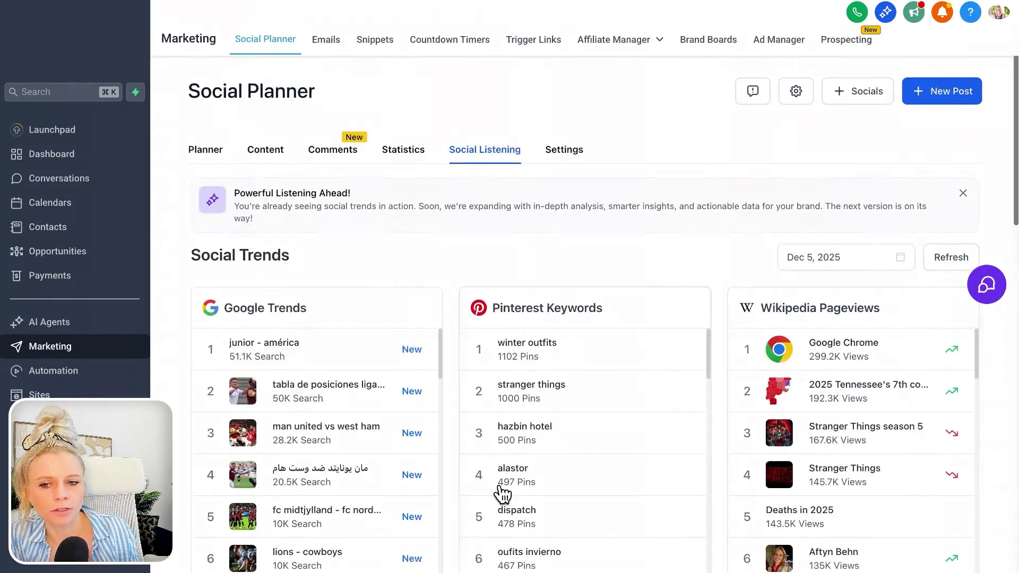
scroll(319, 233, down, 3)
scroll(319, 233, down, 1)
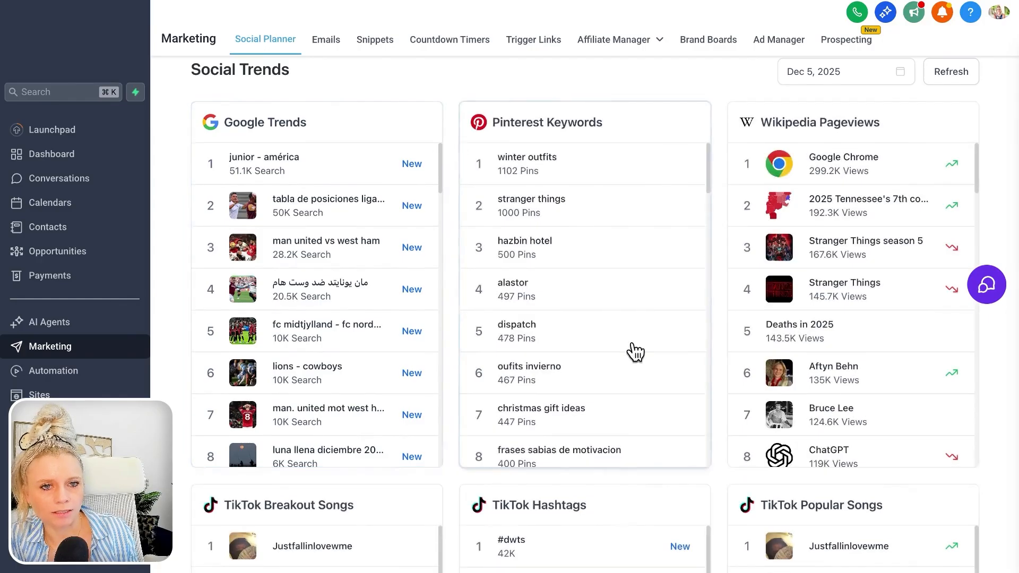
scroll(630, 348, up, 4)
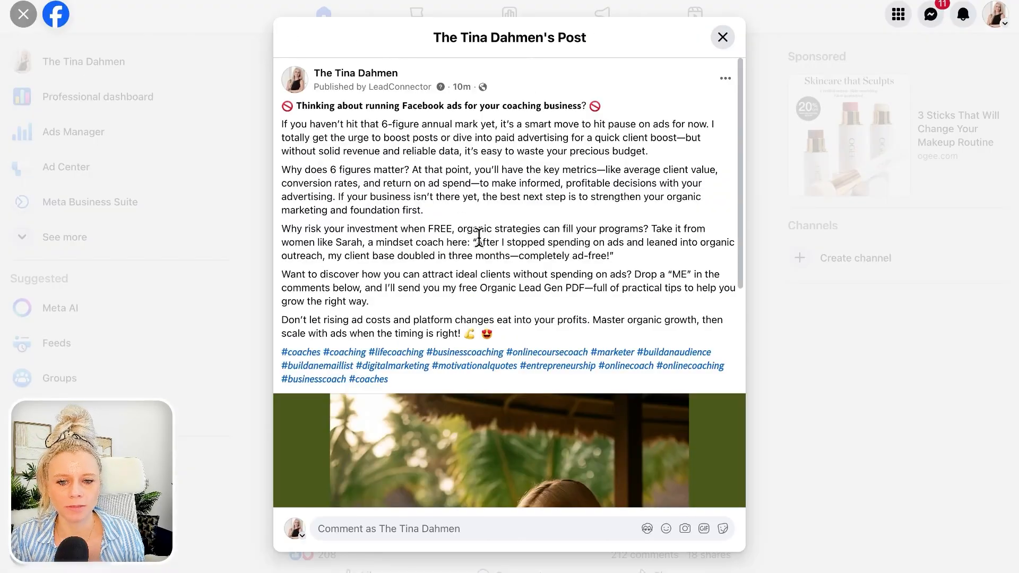
Step: Have the AI build the "facebook page post" workflow from the prompt "I want automatic follow up on my facebook page post and send a pdf link"
scroll(495, 237, down, 7)
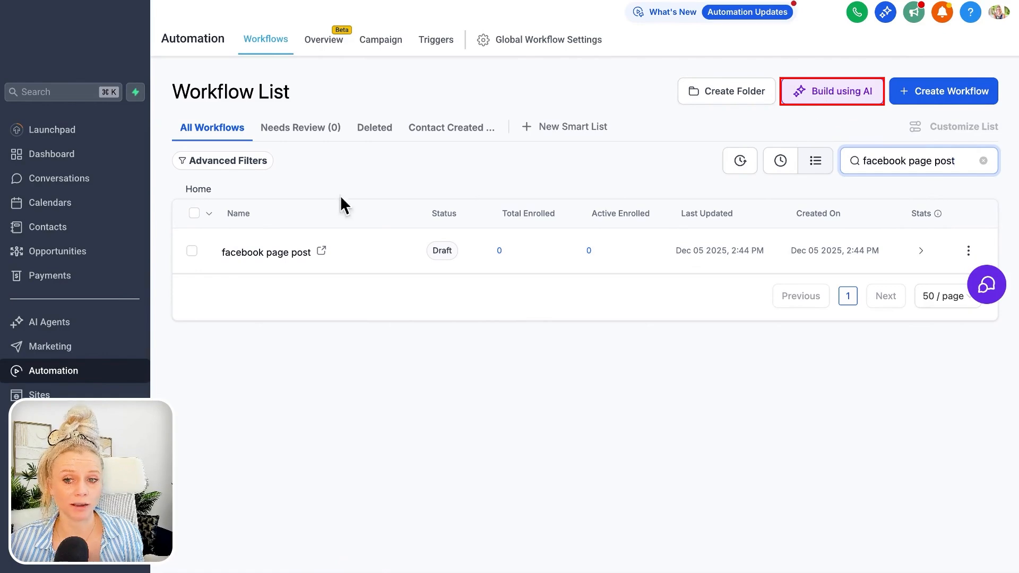
click(275, 253)
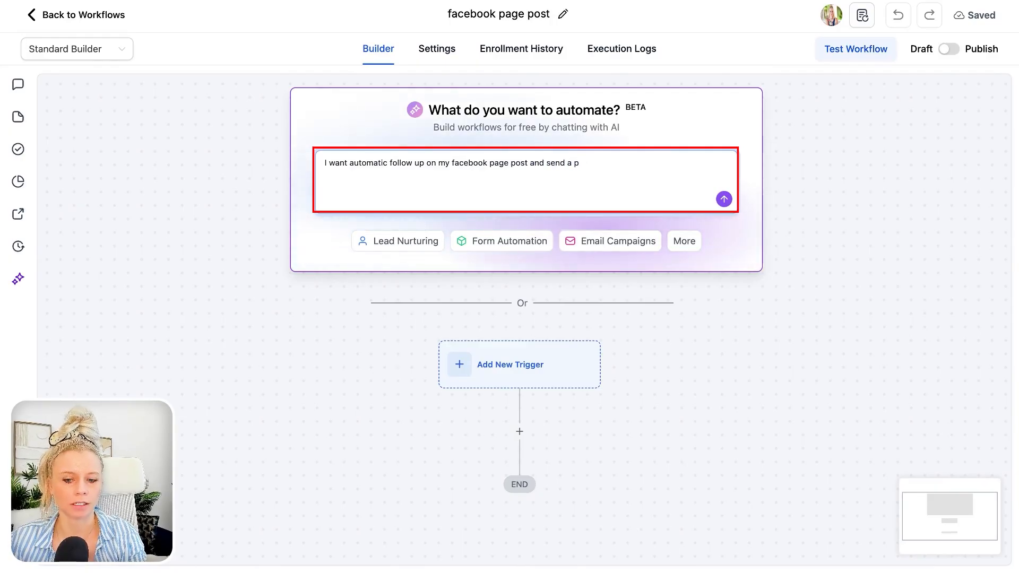
text(link)
key(super+a)
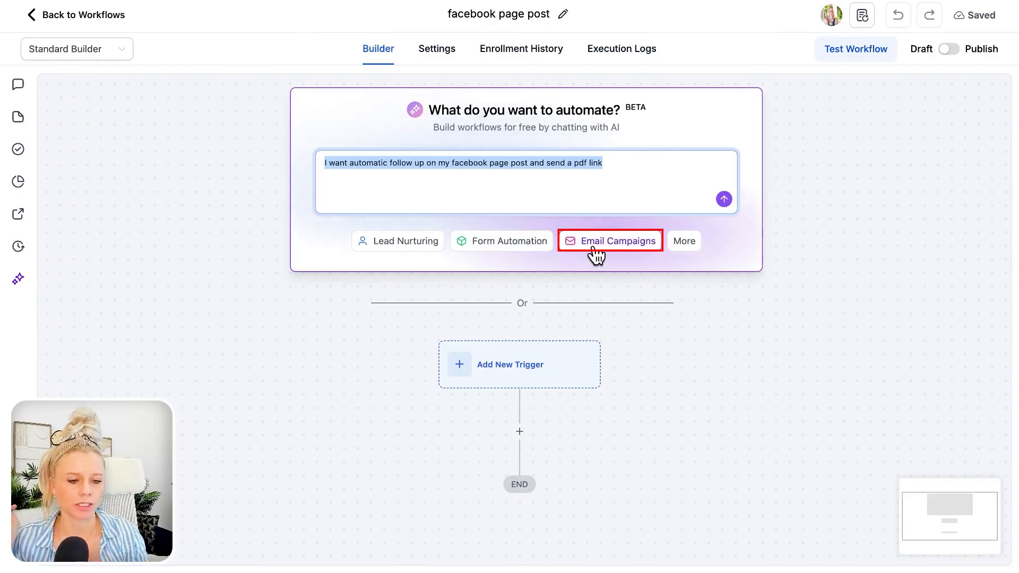
key(Return)
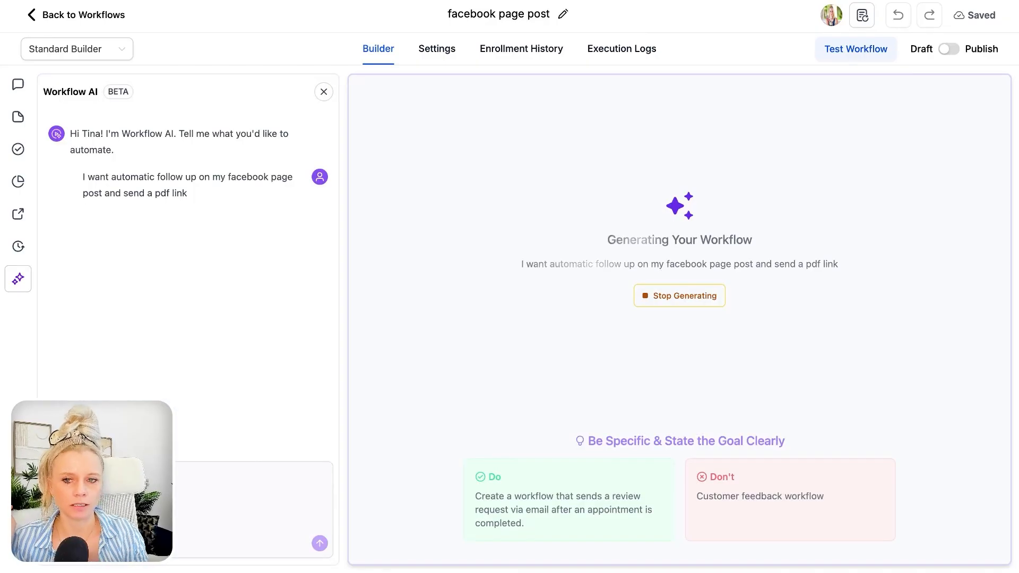
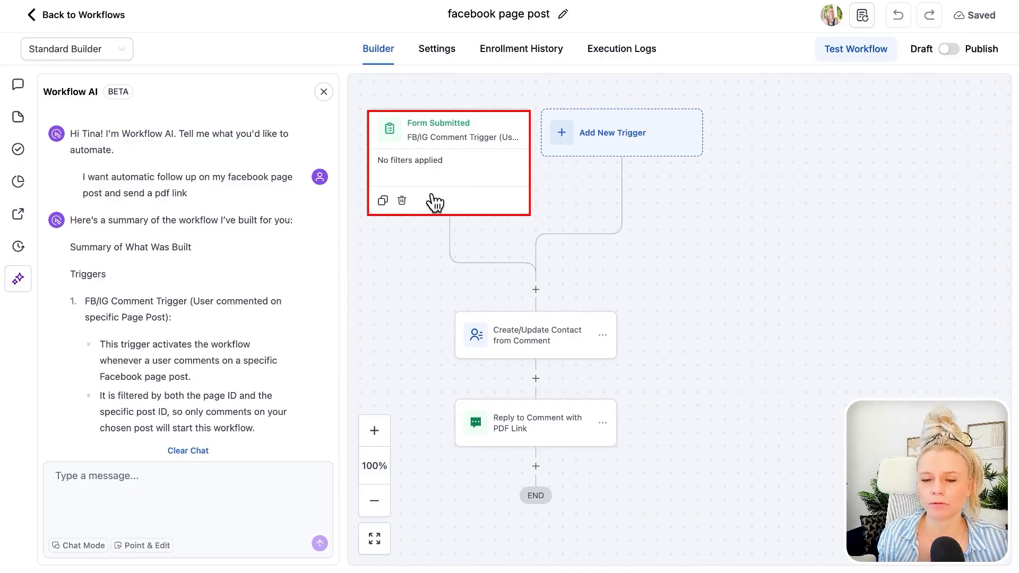
Step: Delete the Form Submitted trigger and add a "Facebook - Comment(s) On A Post" trigger in its place
click(402, 200)
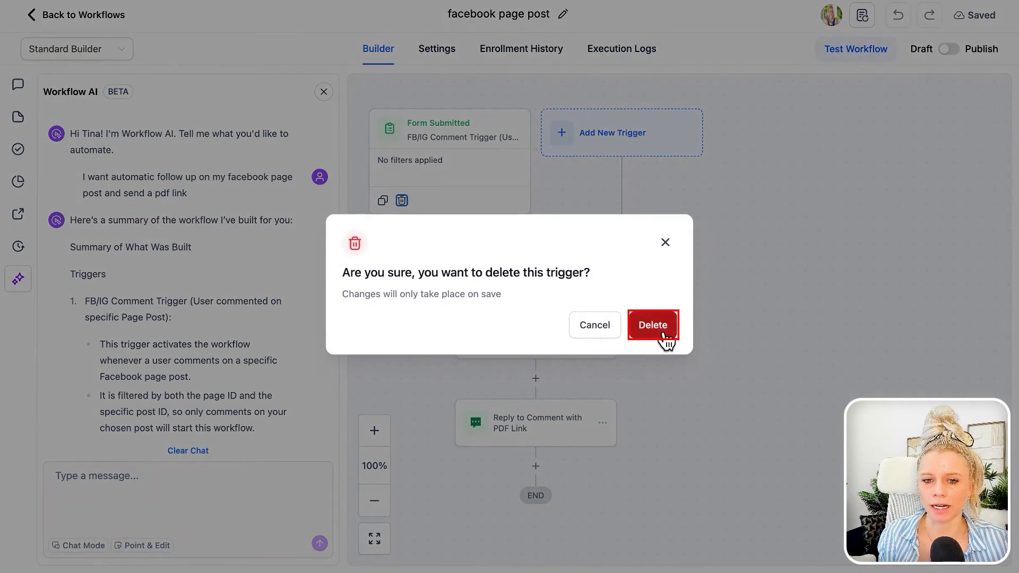
click(653, 325)
click(521, 214)
text(fa)
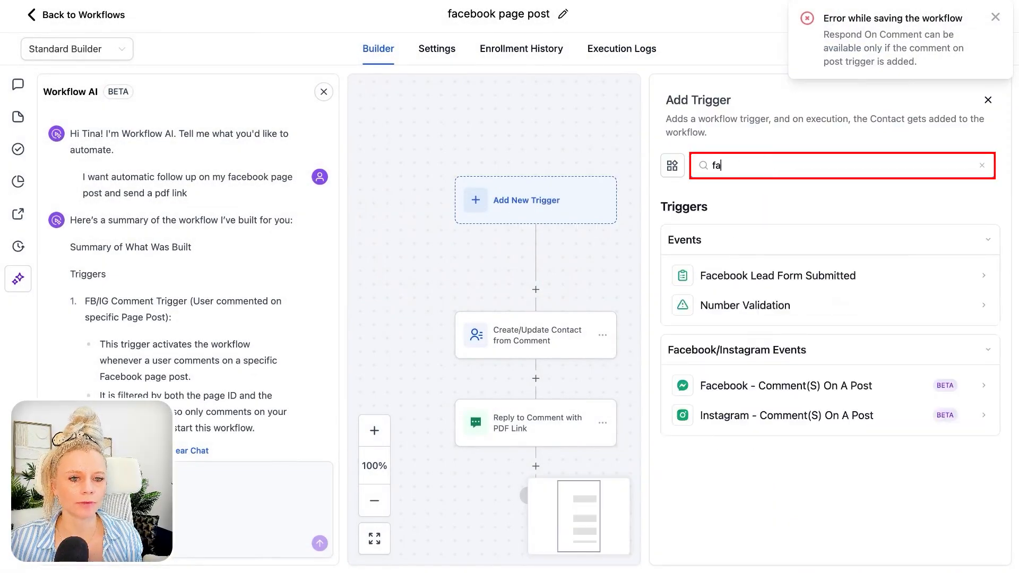
text(ce)
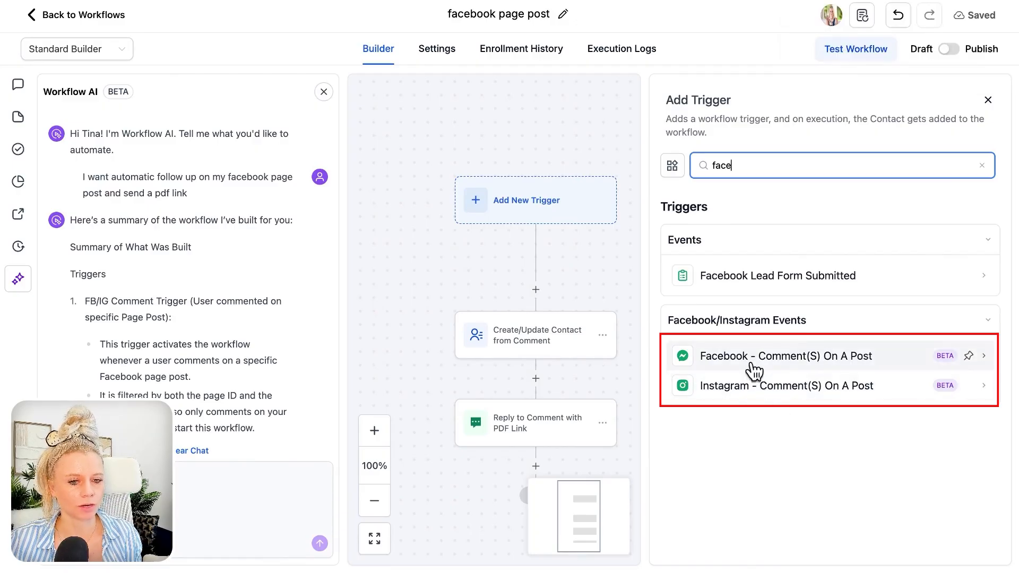
click(801, 356)
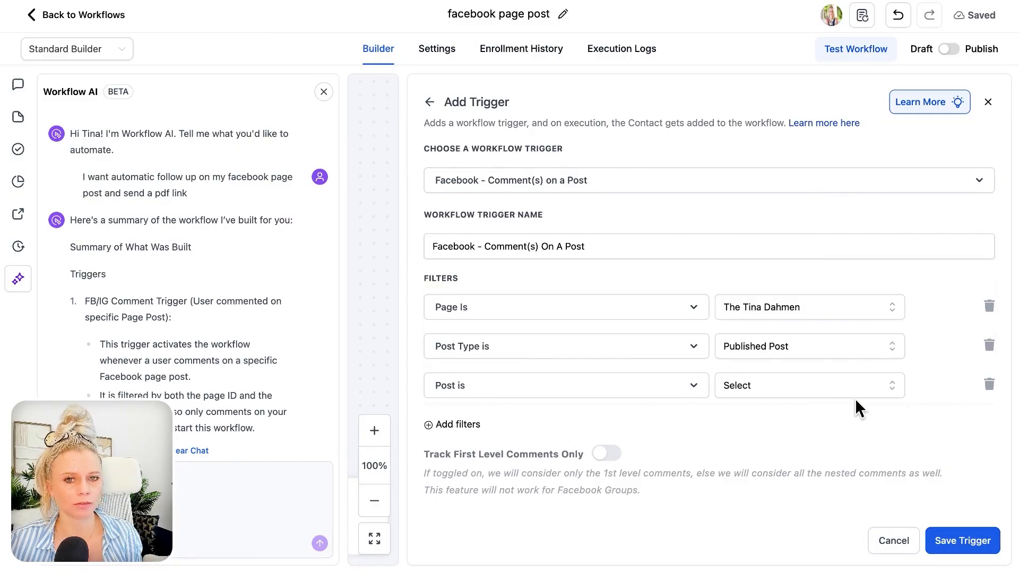
Step: Limit the trigger to the 05-Dec-2025 published post starting "Thinking about running Fa...", check that post on Facebook, and save the trigger
click(776, 390)
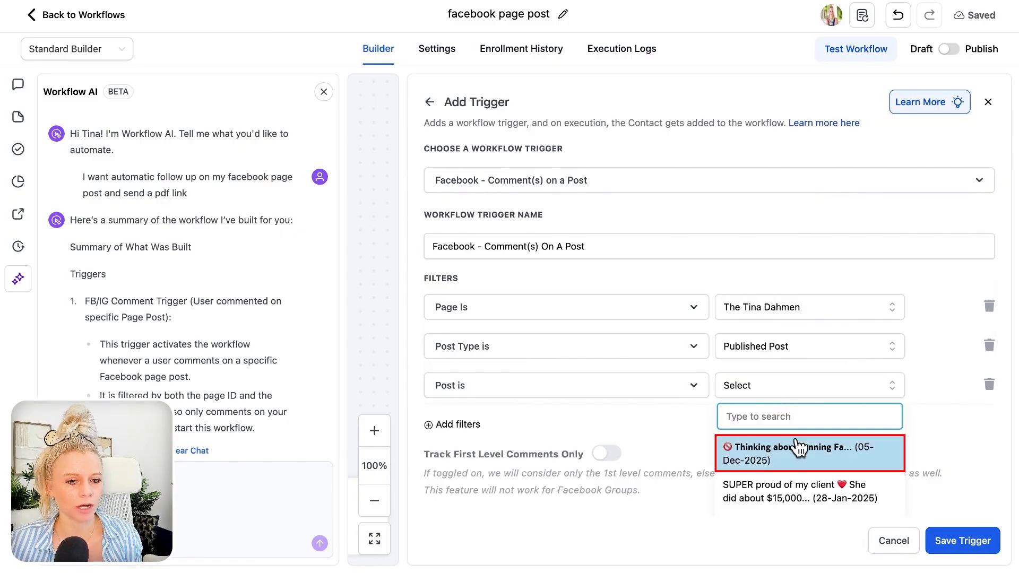
click(800, 458)
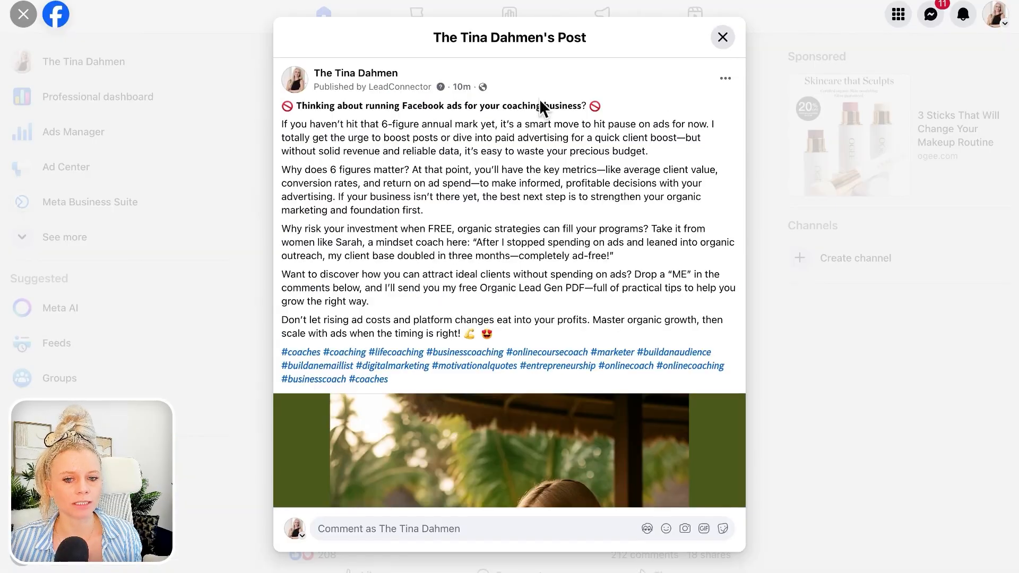
scroll(578, 517, down, 10)
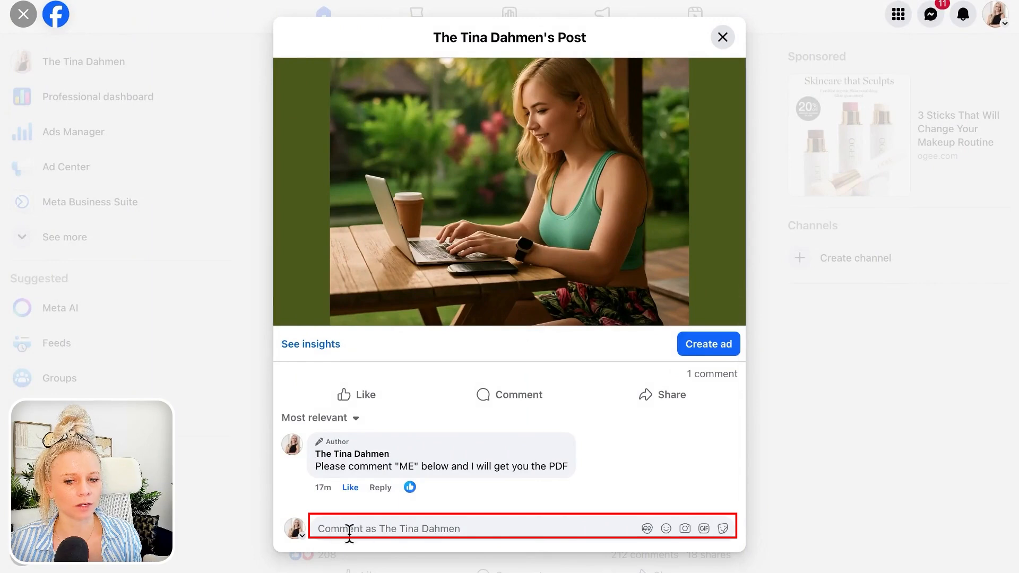
click(348, 528)
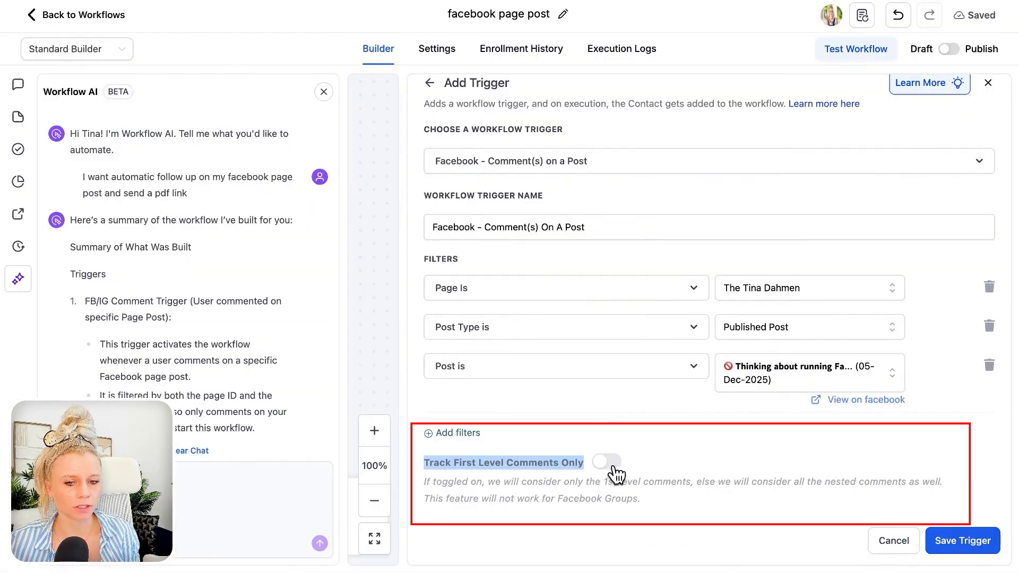
click(982, 541)
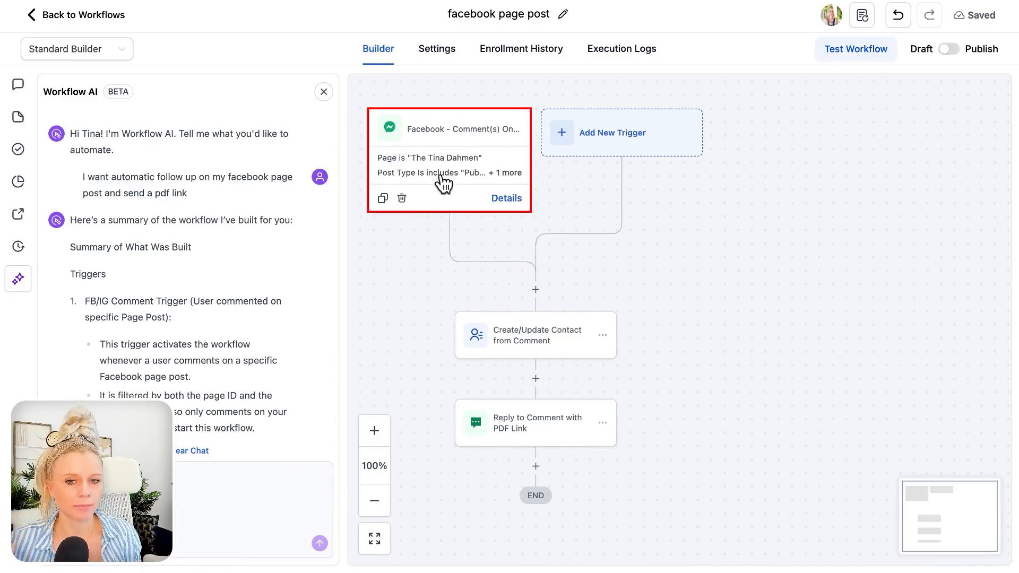
Step: Reopen the saved Facebook comment trigger to check it, and remove the Create/Update Contact from Comment action
click(455, 167)
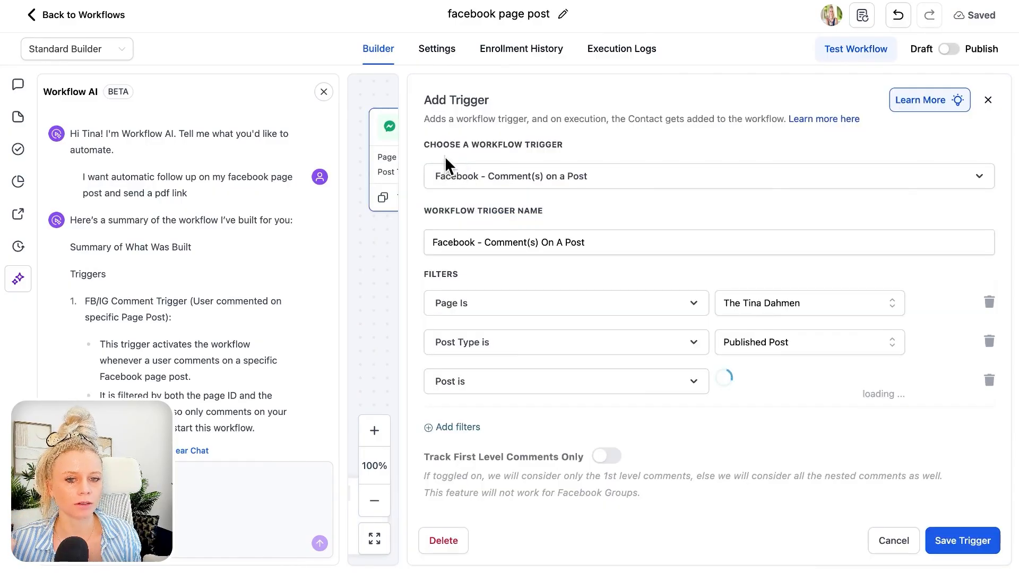
click(894, 533)
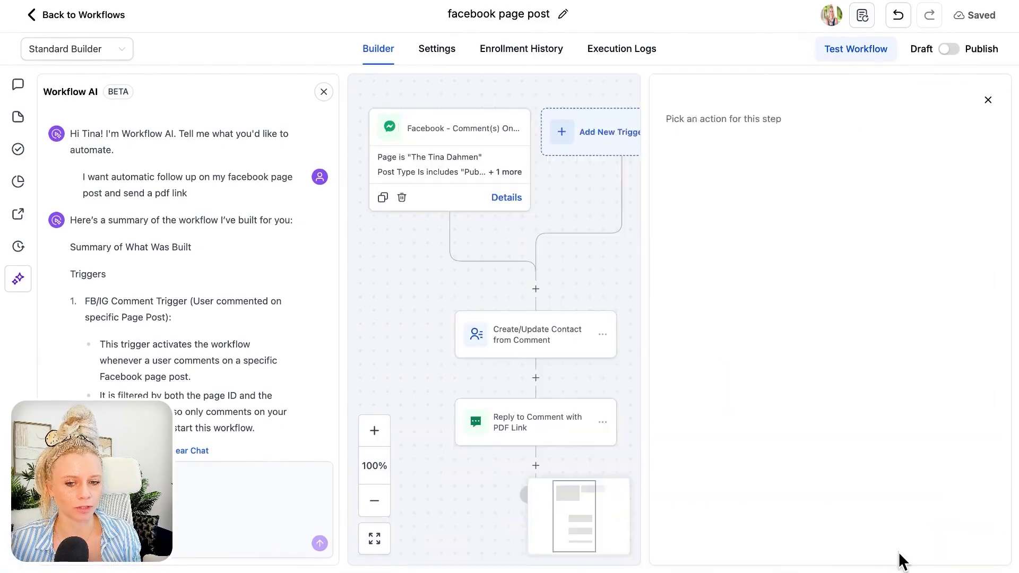
click(572, 356)
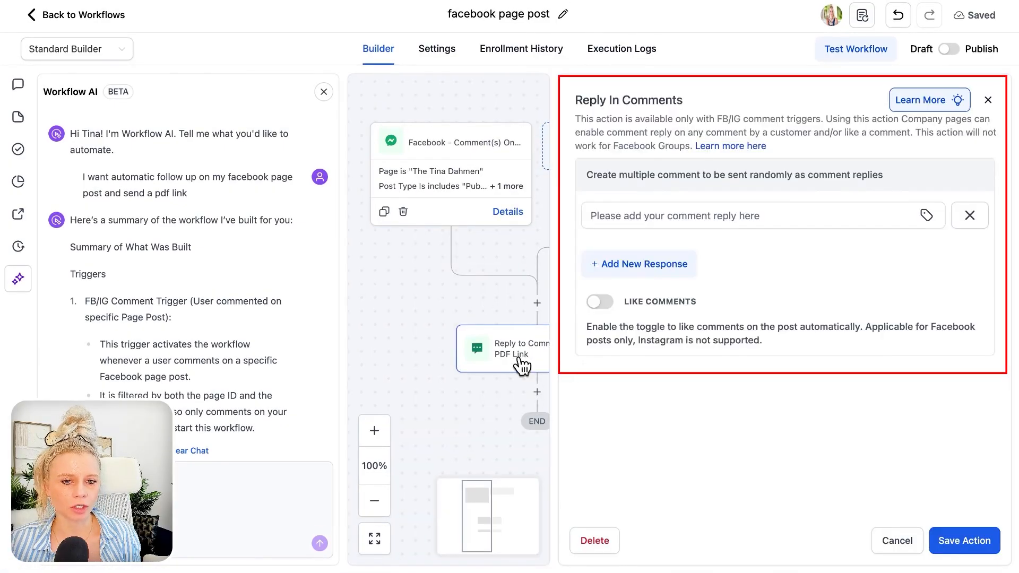
Step: Check the Reply In Comments action's settings and look it up among the available actions with "reply"
drag(572, 105, 689, 103)
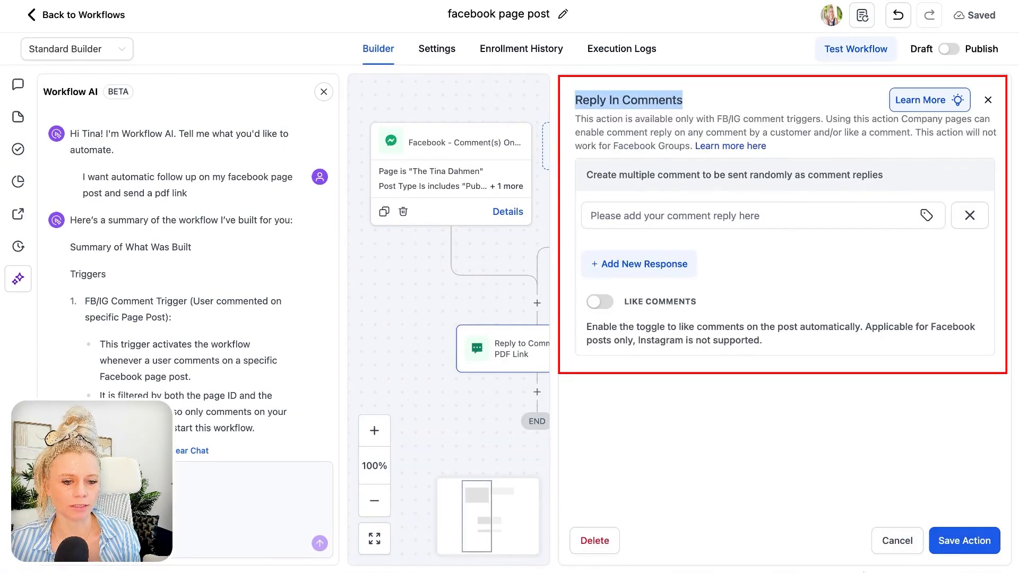
click(897, 540)
click(537, 303)
text(reply)
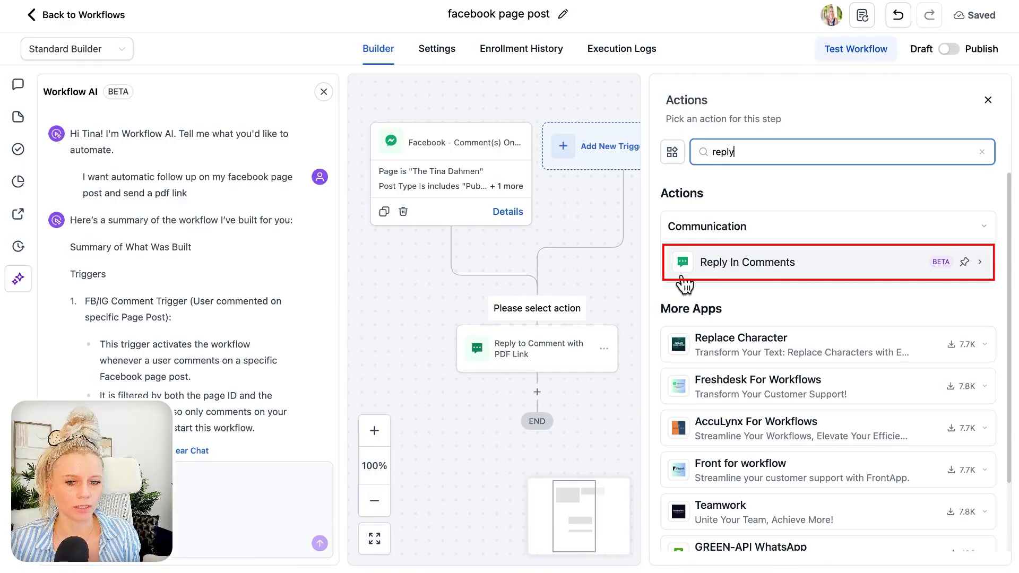
click(541, 372)
click(541, 376)
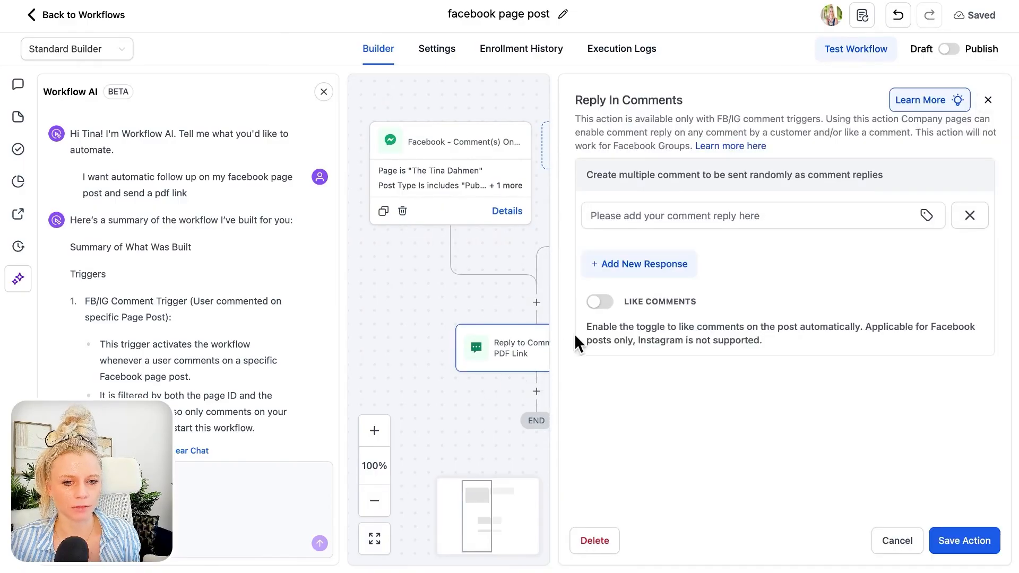
click(728, 217)
text(great, here you go www.pdf.com)
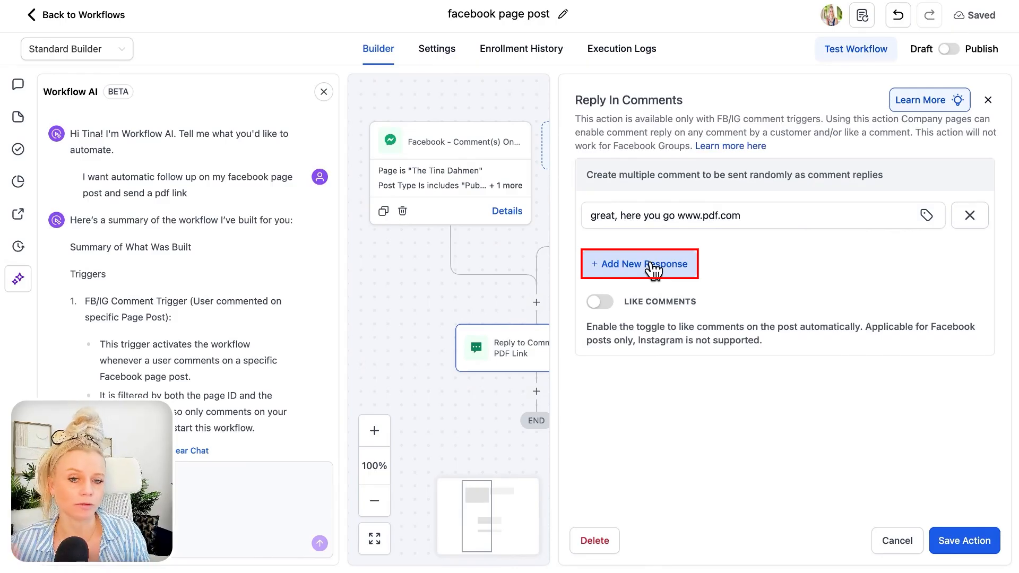
click(652, 265)
text(cool, click here pdf.com)
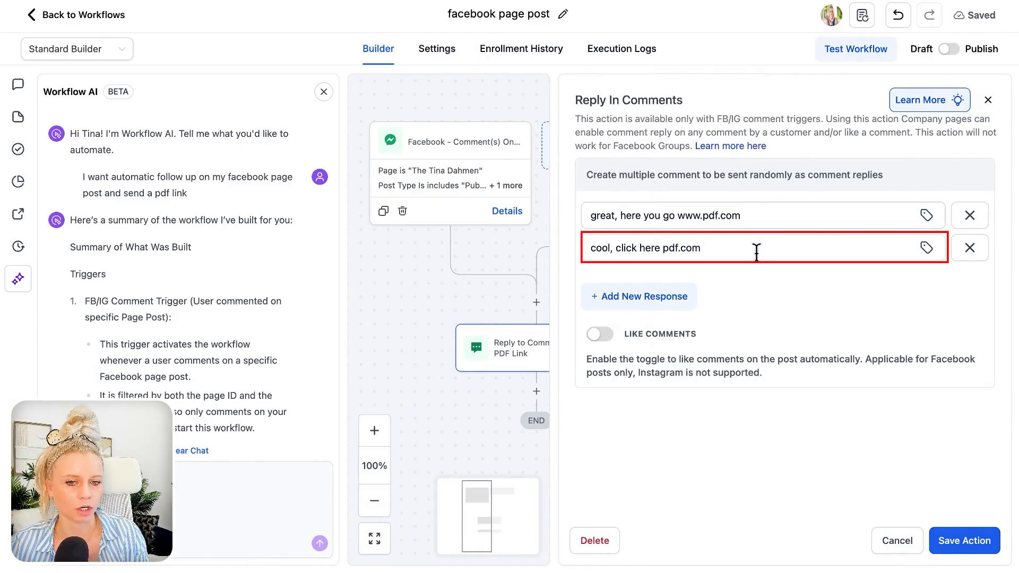
Step: Turn on Like Comments for the reply action, save it, and publish the workflow
click(600, 334)
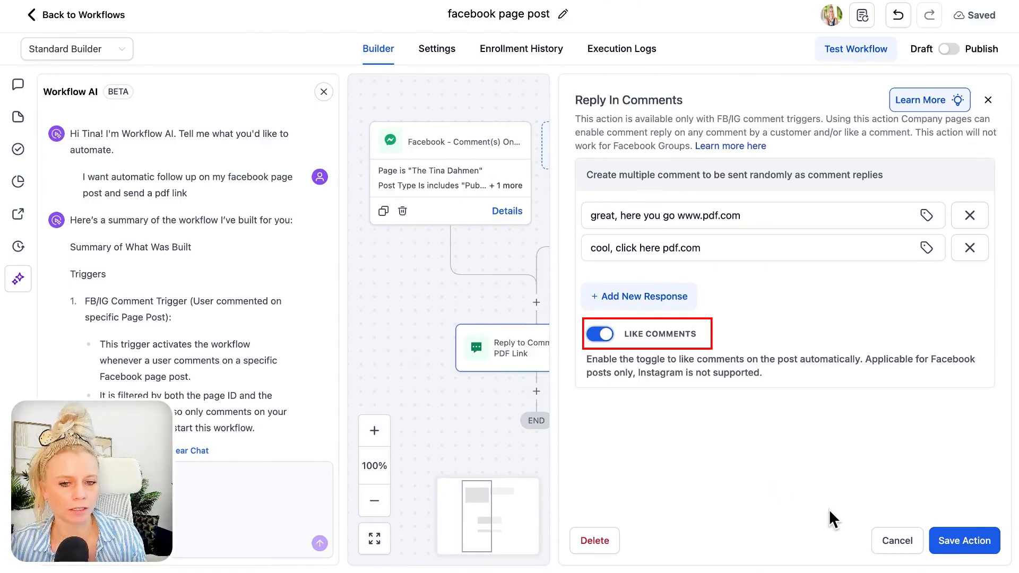
click(971, 552)
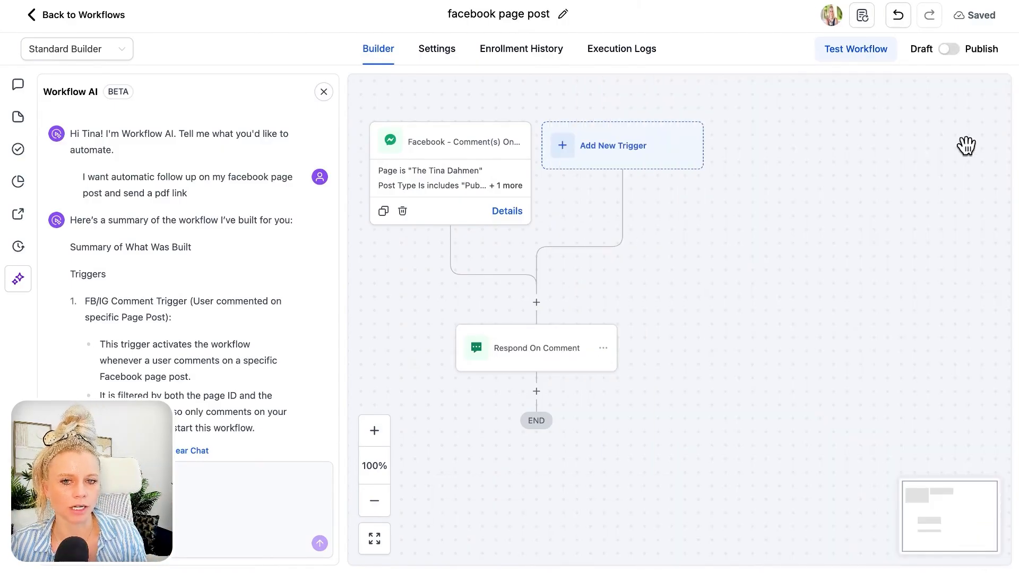
click(953, 50)
click(977, 17)
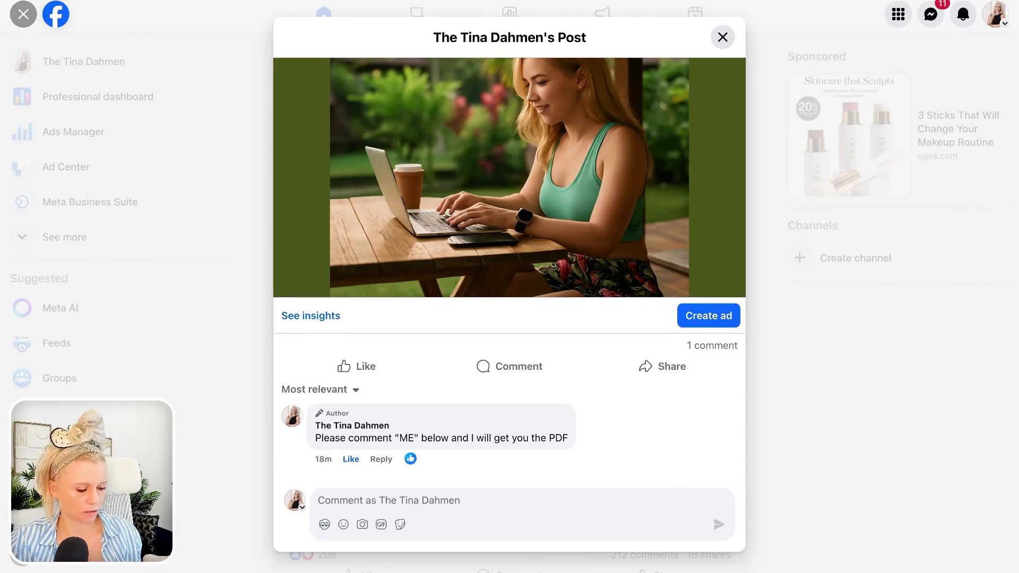
Step: Close the Facebook page post, reopen its comments, and check them for the workflow's automated reply
scroll(453, 296, down, 1)
scroll(452, 295, up, 1)
click(722, 37)
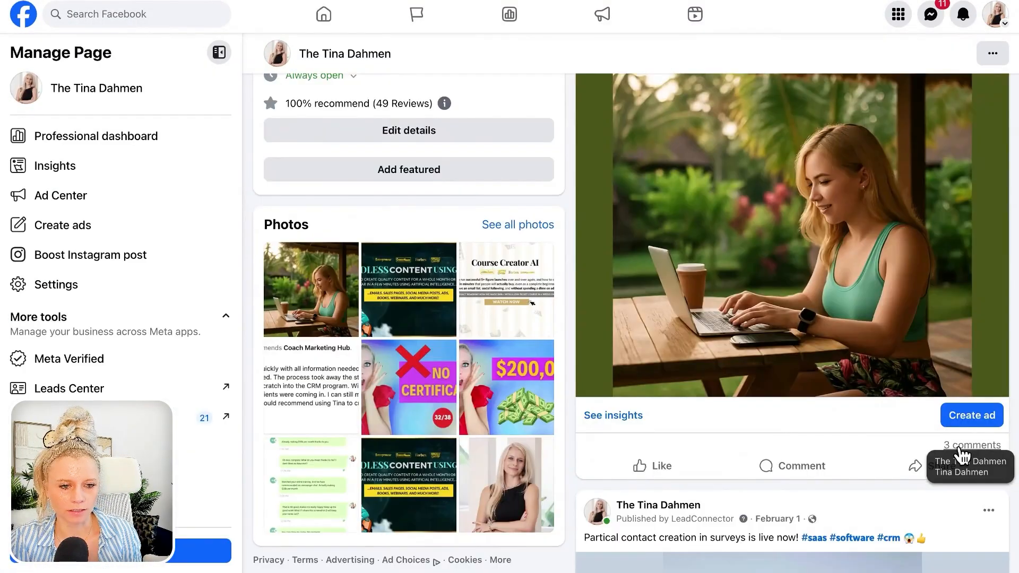
click(964, 450)
scroll(605, 382, down, 6)
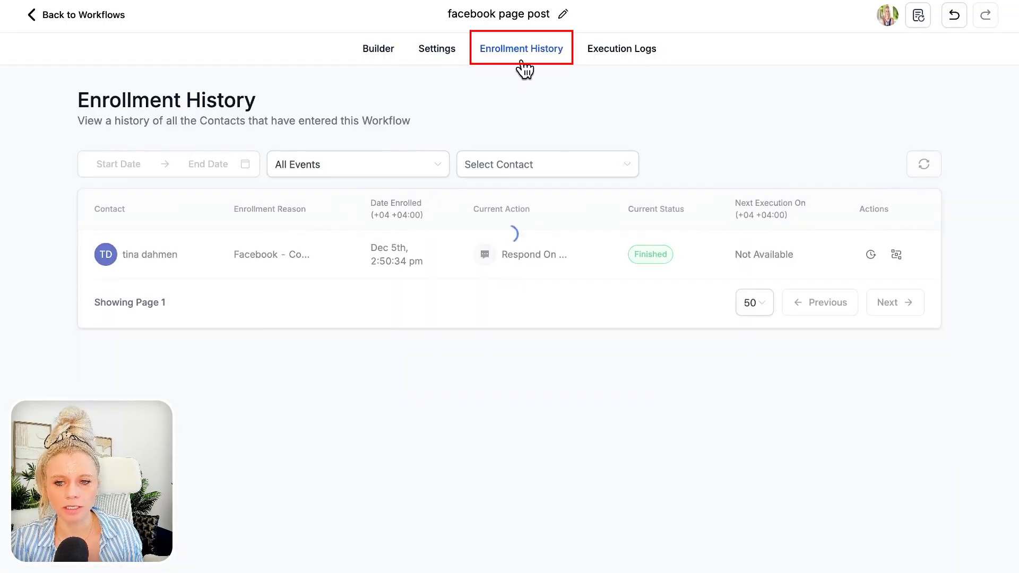
Step: Check the workflow's execution logs and read through the comment thread with the automated reply on the Facebook post
click(619, 52)
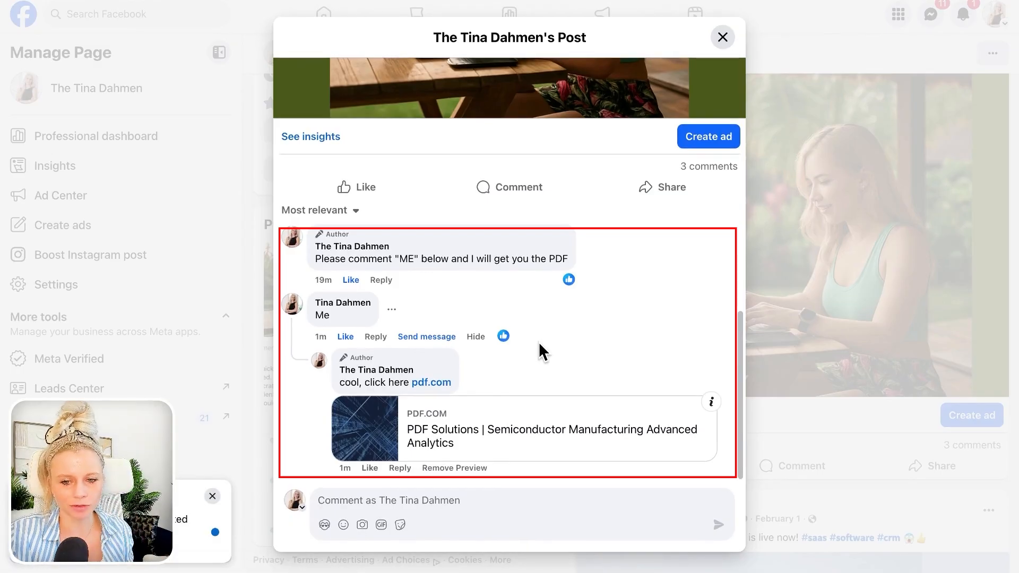
scroll(542, 175, up, 3)
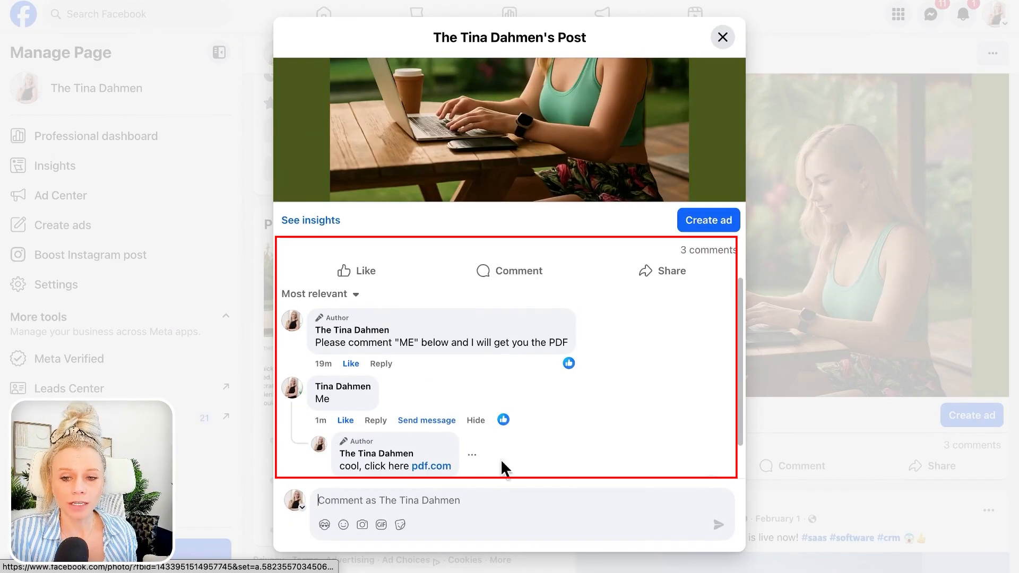
scroll(503, 469, down, 3)
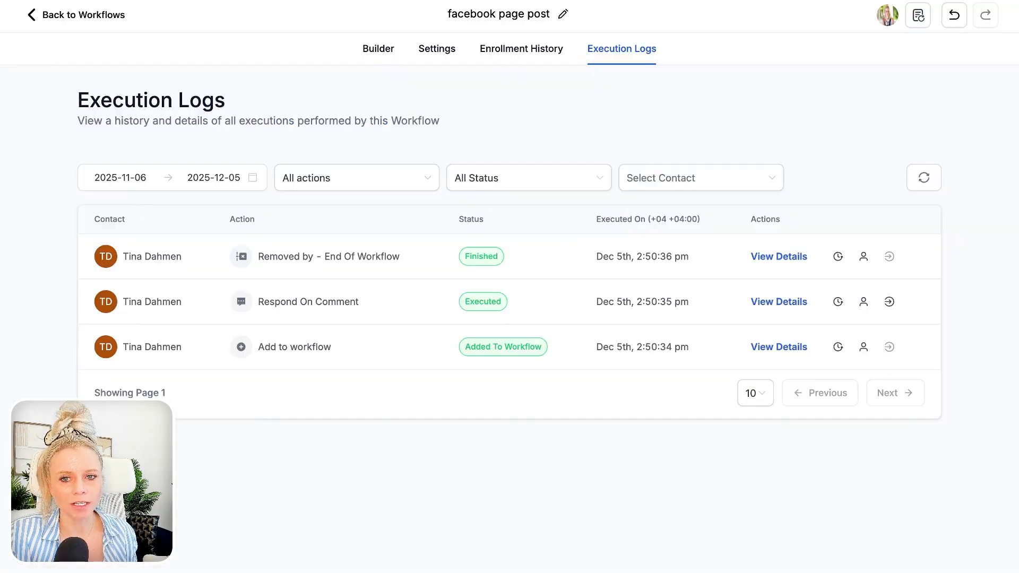
Step: Return to the workflow builder, leave the workflow, and open Conversations
click(384, 49)
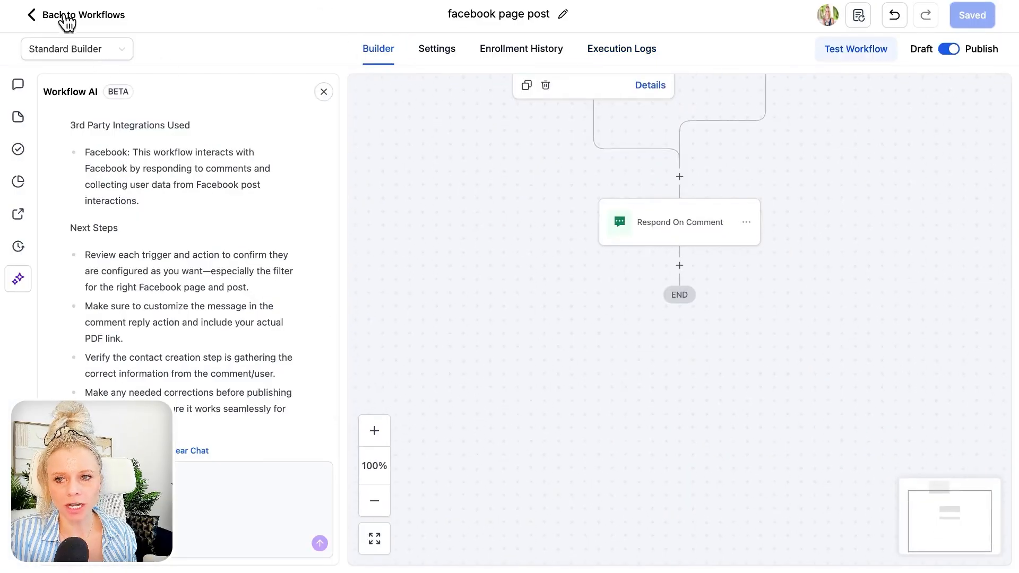
click(67, 18)
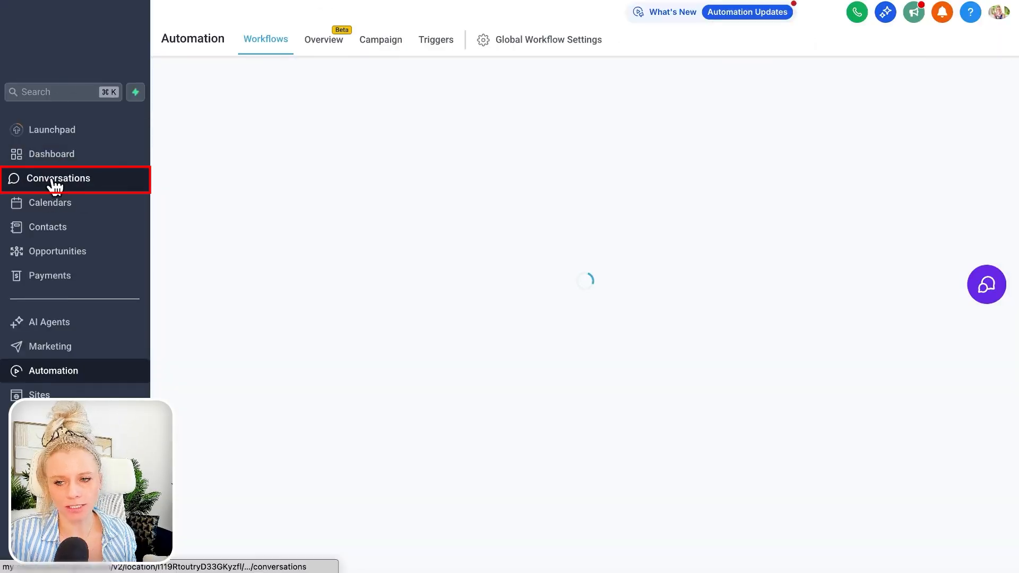
click(55, 183)
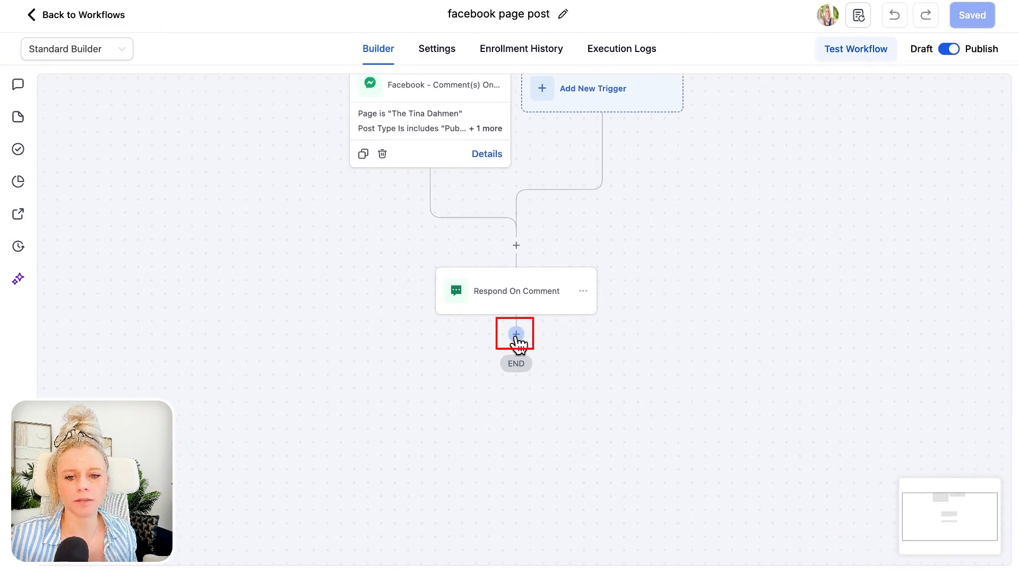
Step: Search the actions for "face", insert Facebook Interactive Messenger after Respond On Comment, and review its reply type, template, message and attachment settings
click(516, 334)
text(face)
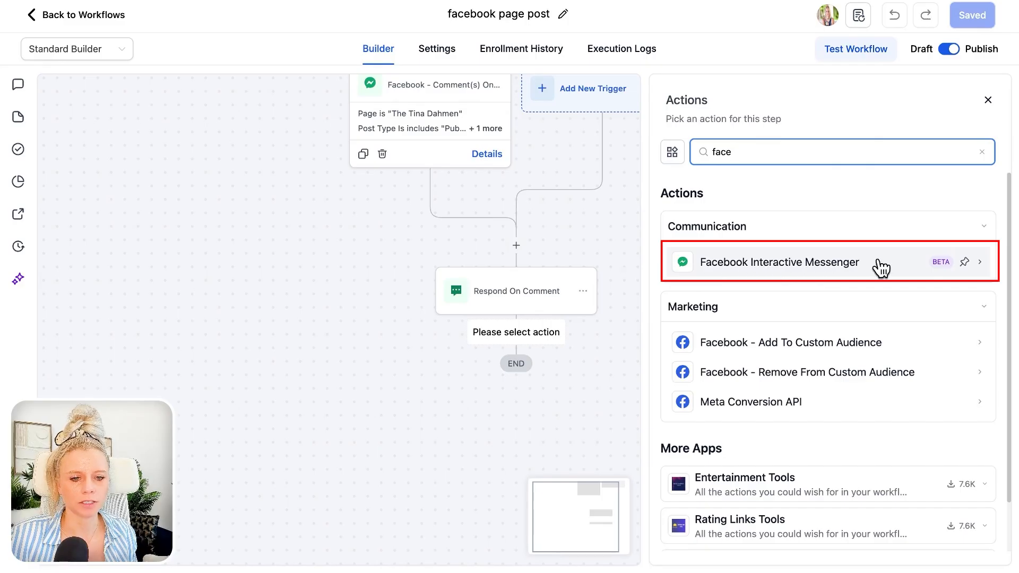
click(876, 267)
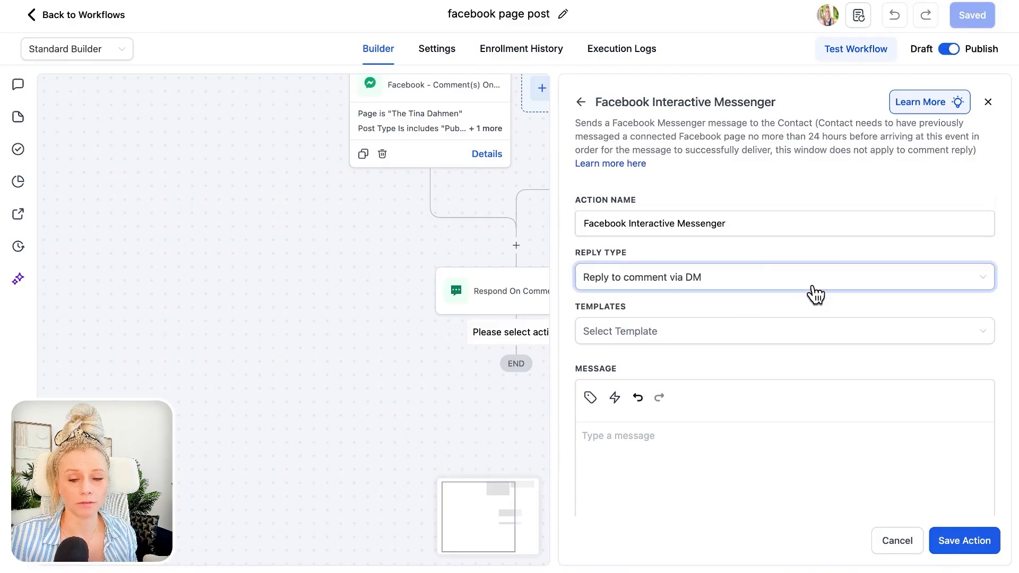
scroll(815, 295, down, 3)
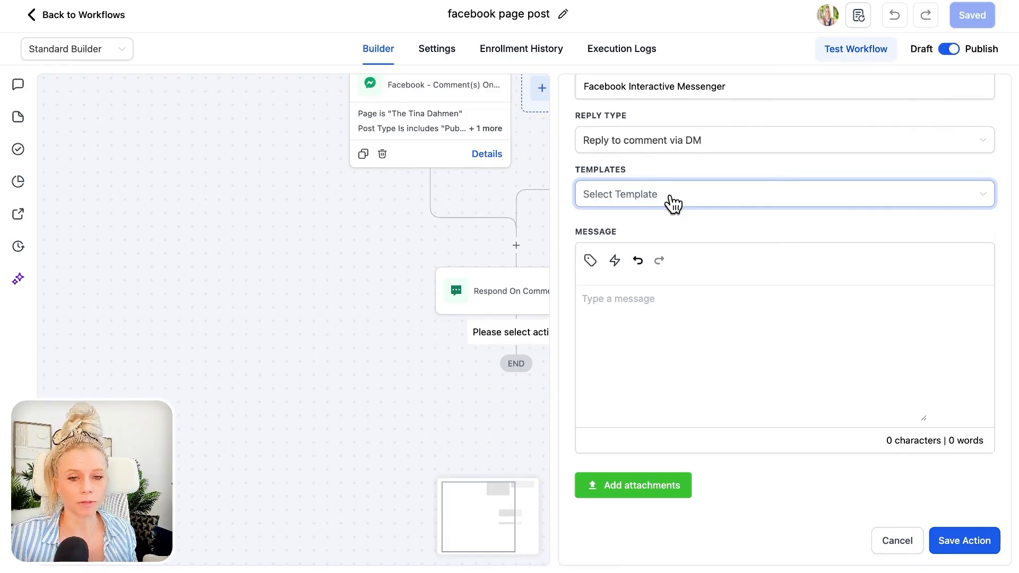
click(742, 314)
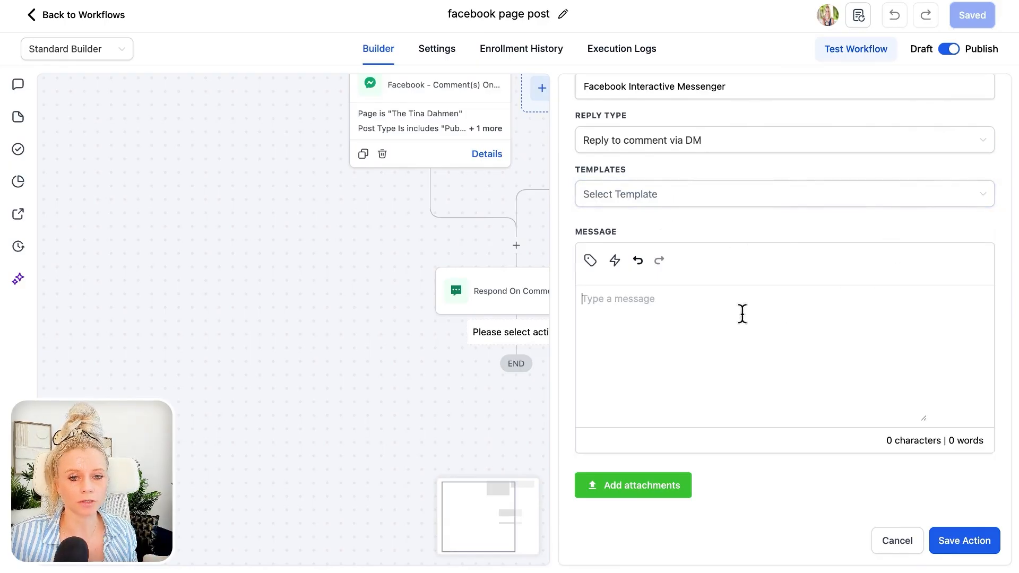
scroll(669, 349, down, 4)
scroll(757, 406, up, 6)
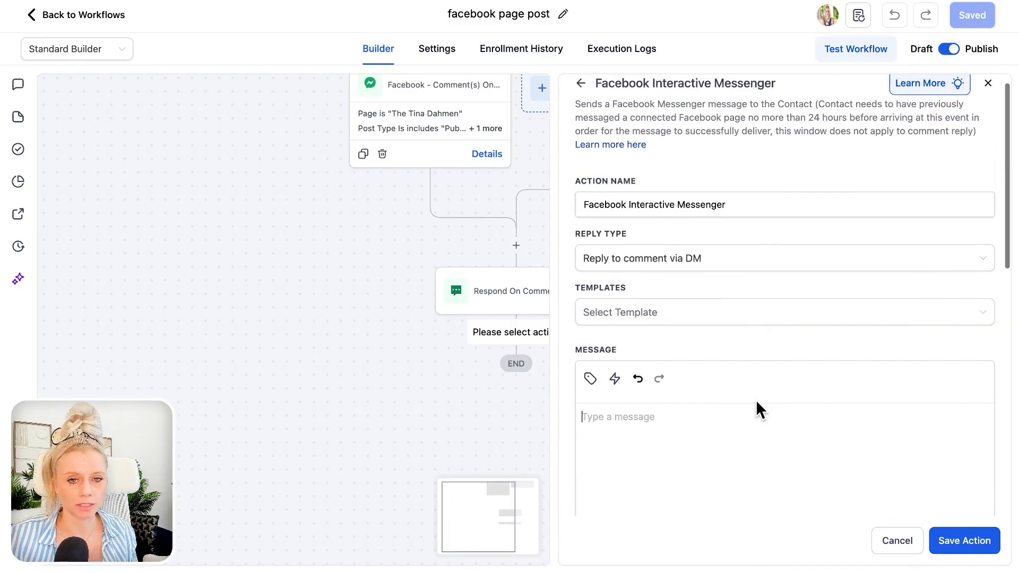
scroll(805, 449, up, 1)
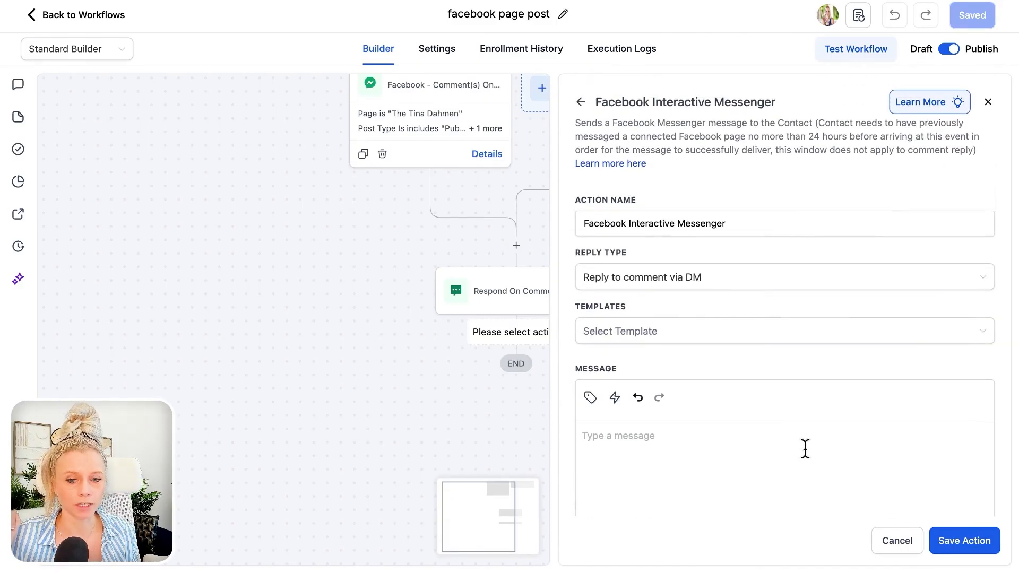